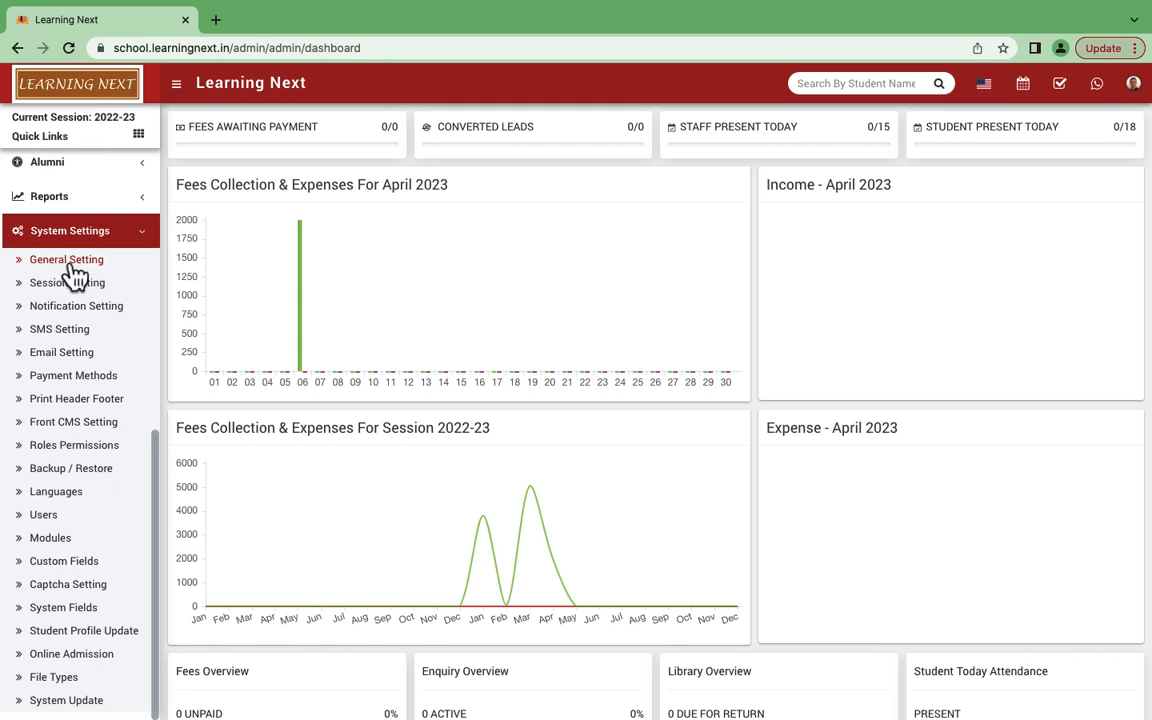
Step: Open the general settings and view the upload dialog for the print logo, leaving the logo as it is
click(74, 266)
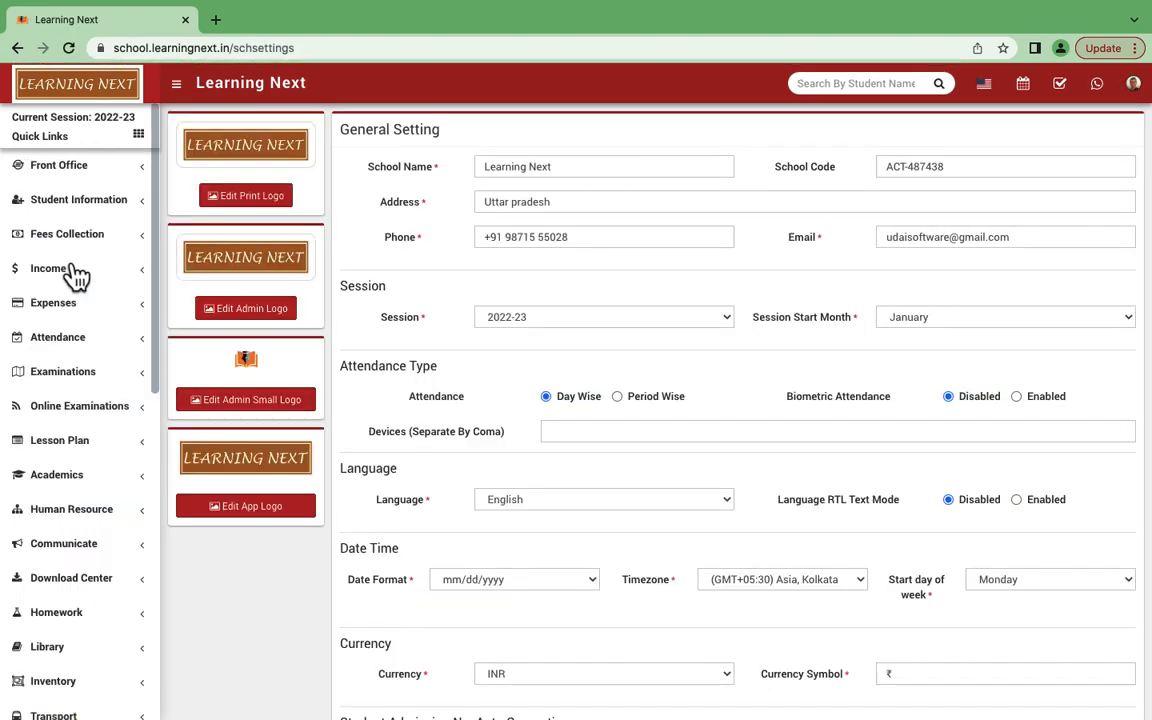
click(245, 207)
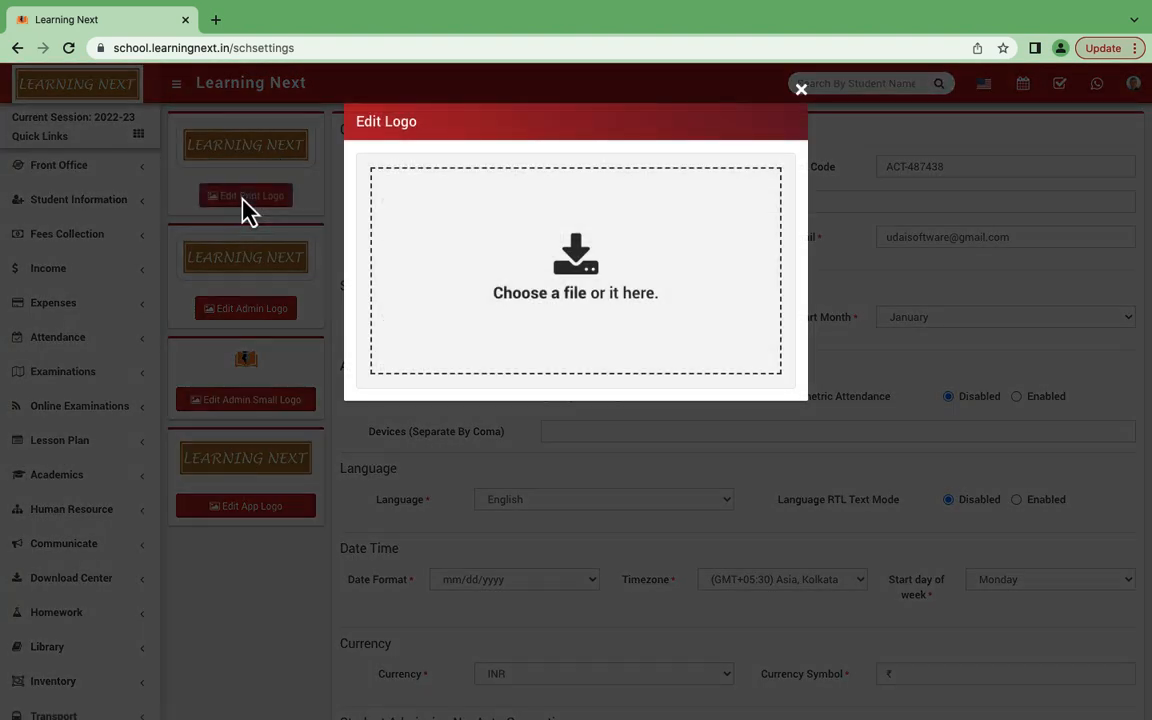
click(800, 92)
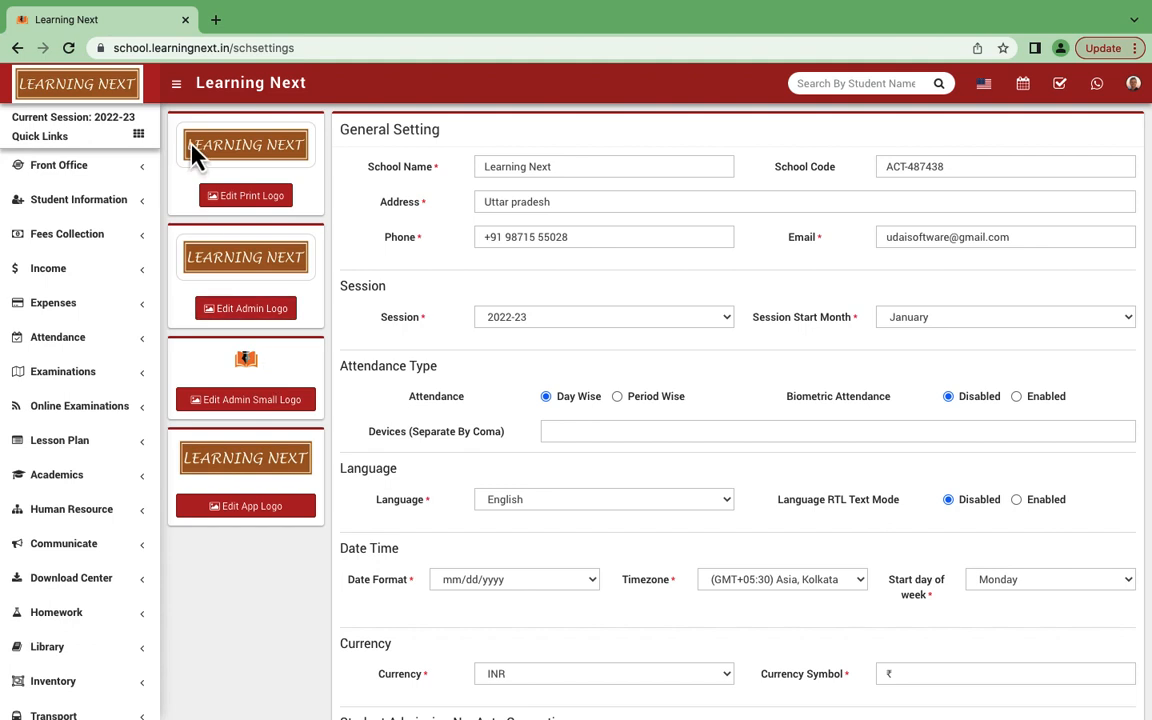
Step: Collapse the navigation menu to view the small admin logo, and restore the full menu down to the System Settings entries
click(176, 86)
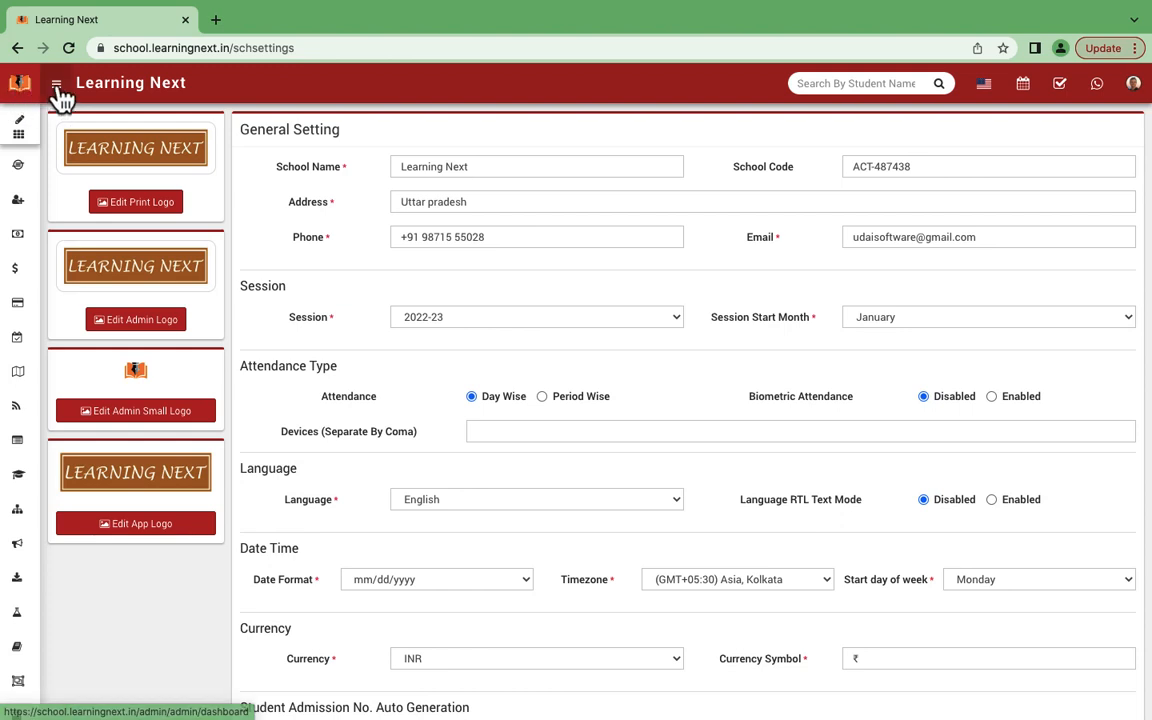
click(55, 86)
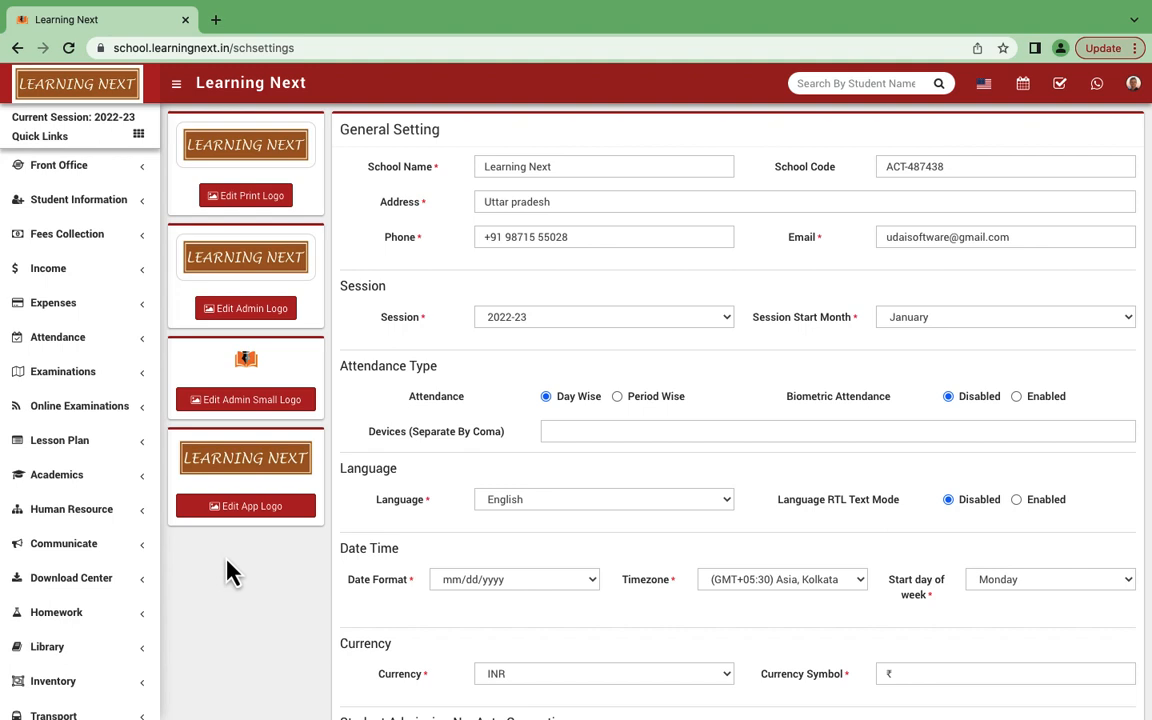
scroll(85, 540, down, 8)
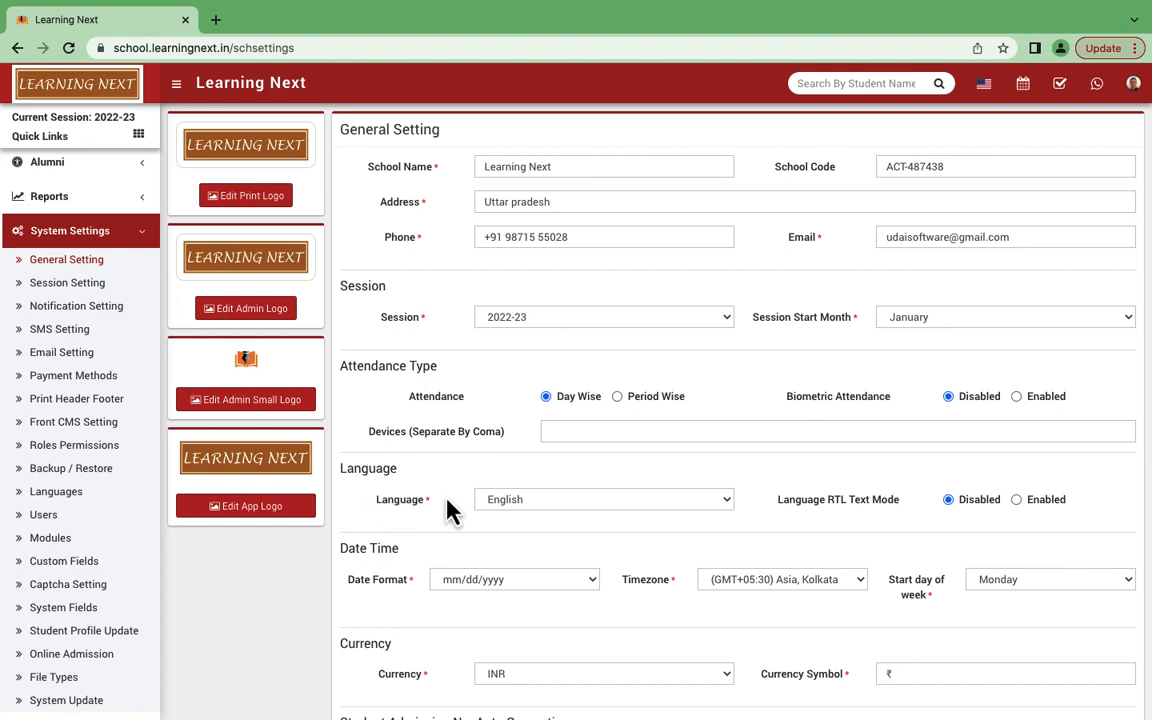
Step: Review the Currency and Currency Symbol fields in the general settings
scroll(455, 522, down, 3)
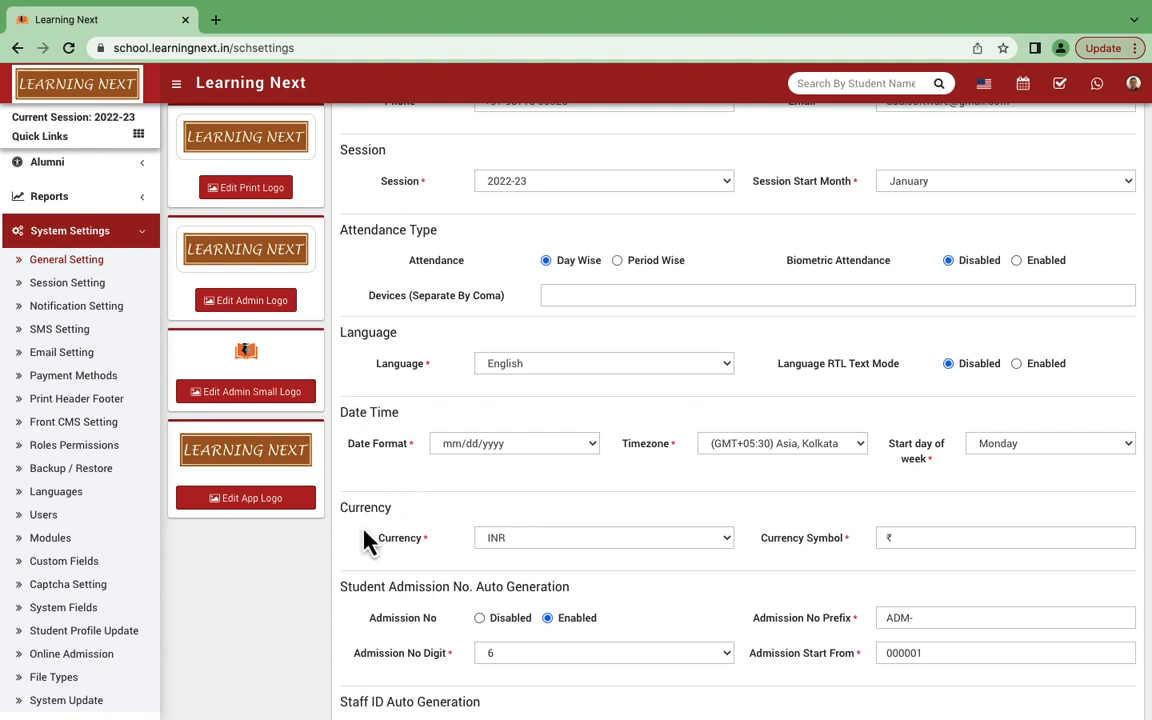
double_click(395, 542)
click(352, 546)
click(916, 546)
drag(904, 540, 884, 537)
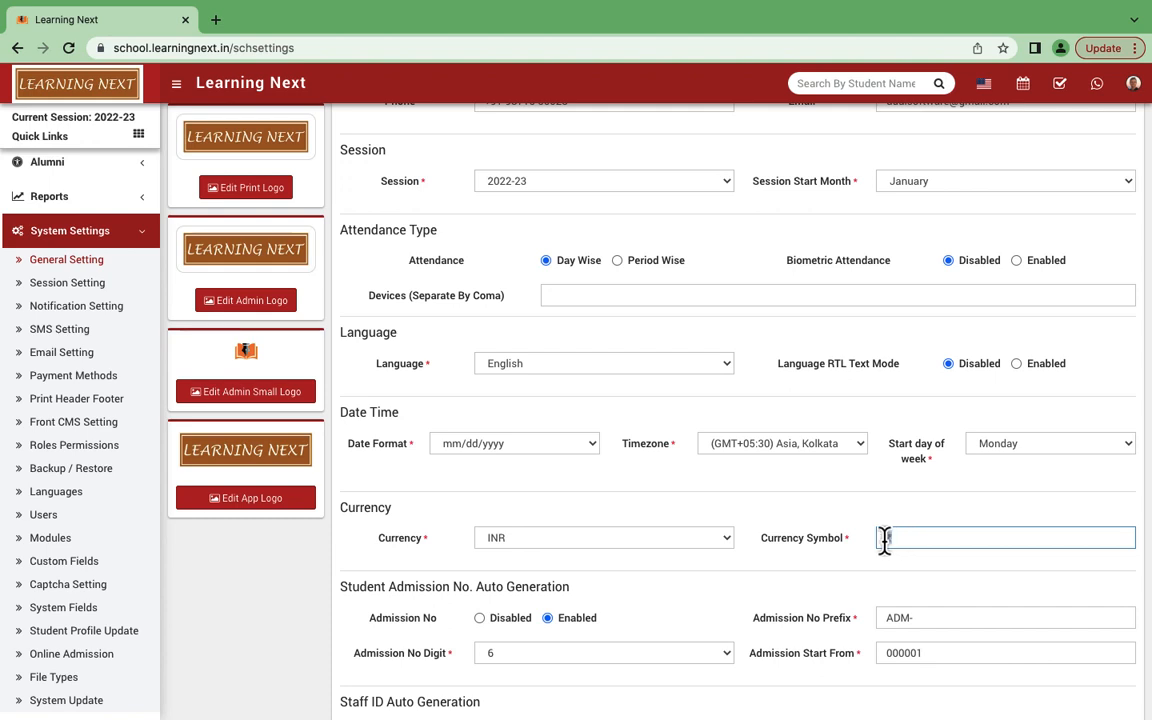
Step: Review the student admission number auto-generation settings: prefix, number of digits and starting number
scroll(366, 591, down, 1)
scroll(366, 591, down, 1)
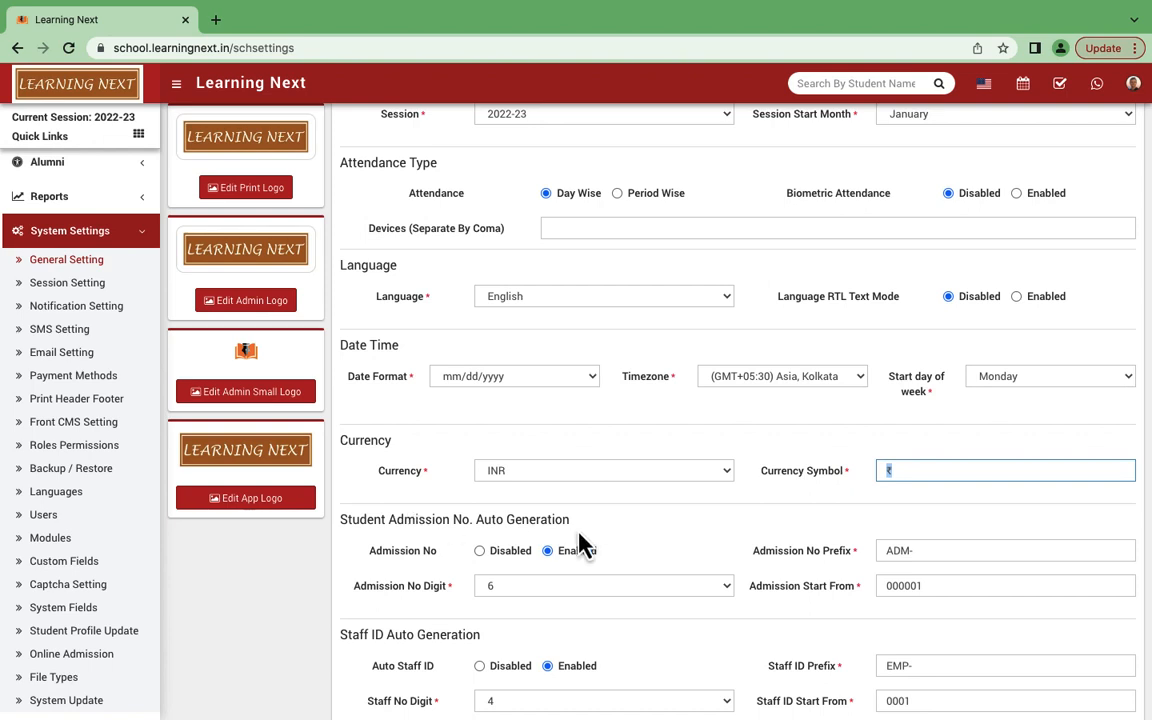
drag(934, 556, 882, 550)
click(913, 552)
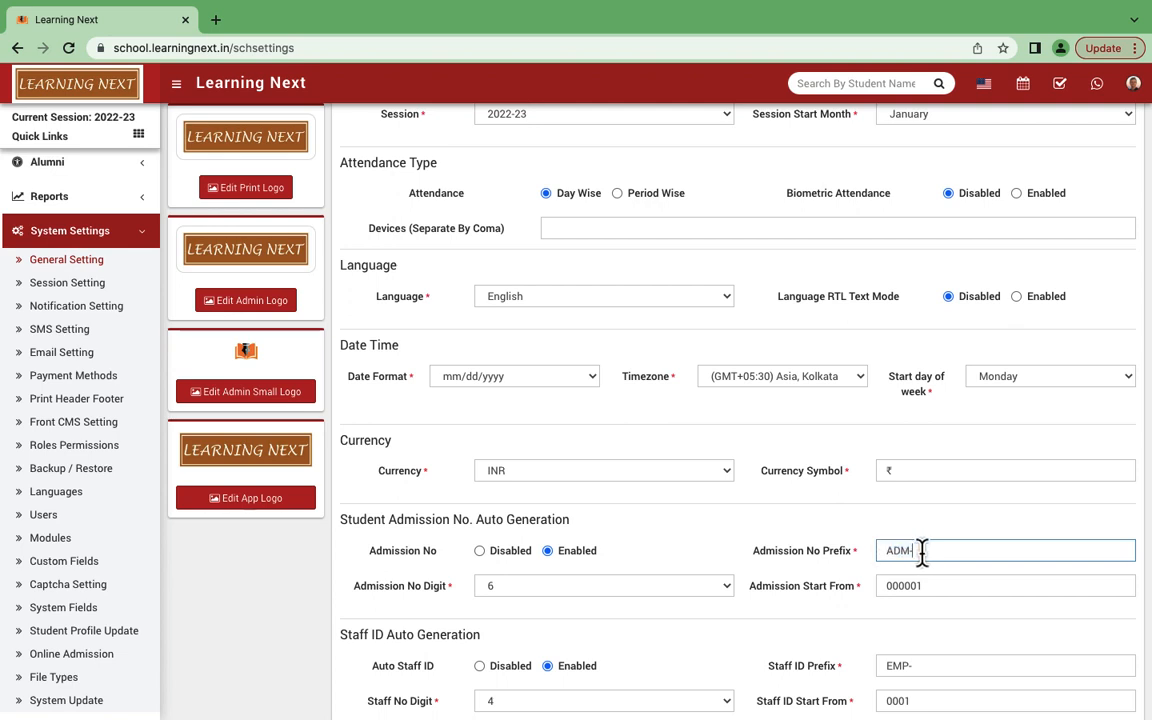
click(511, 590)
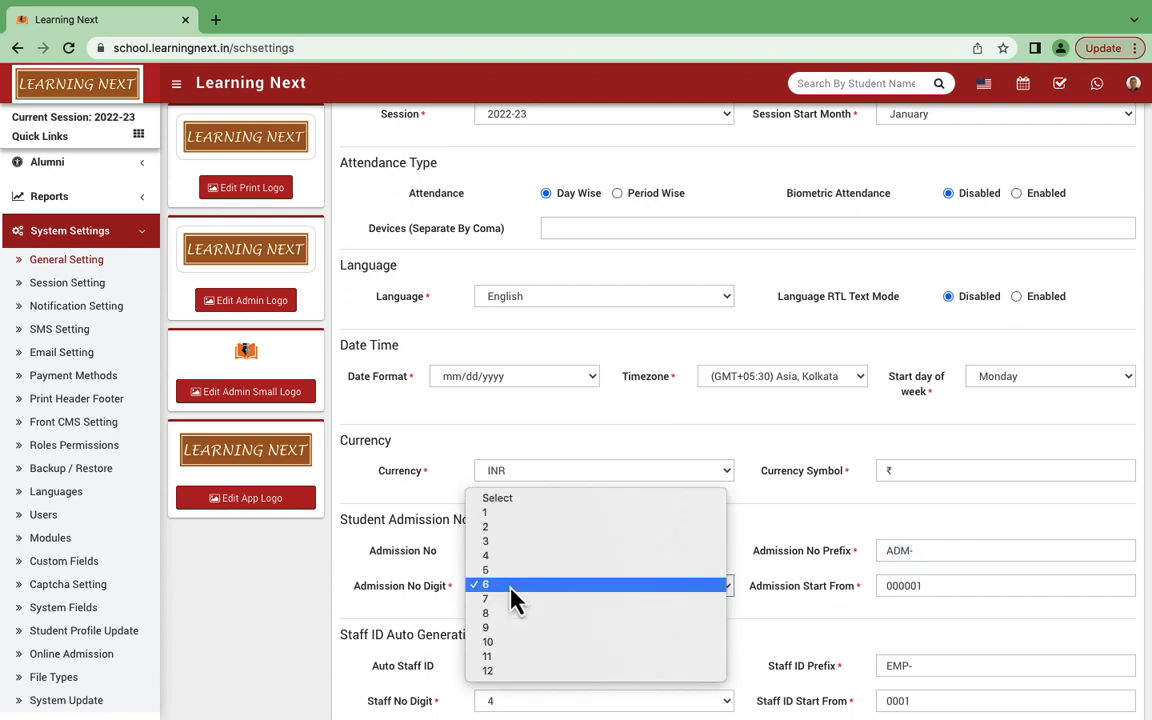
click(440, 580)
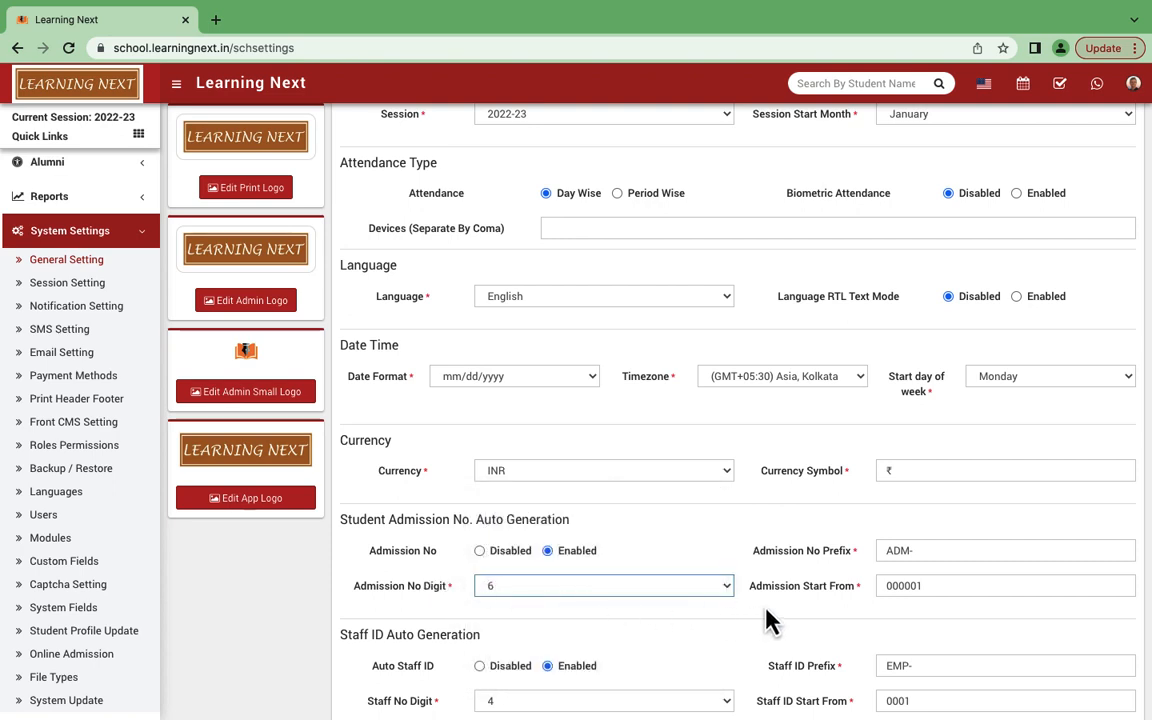
click(943, 585)
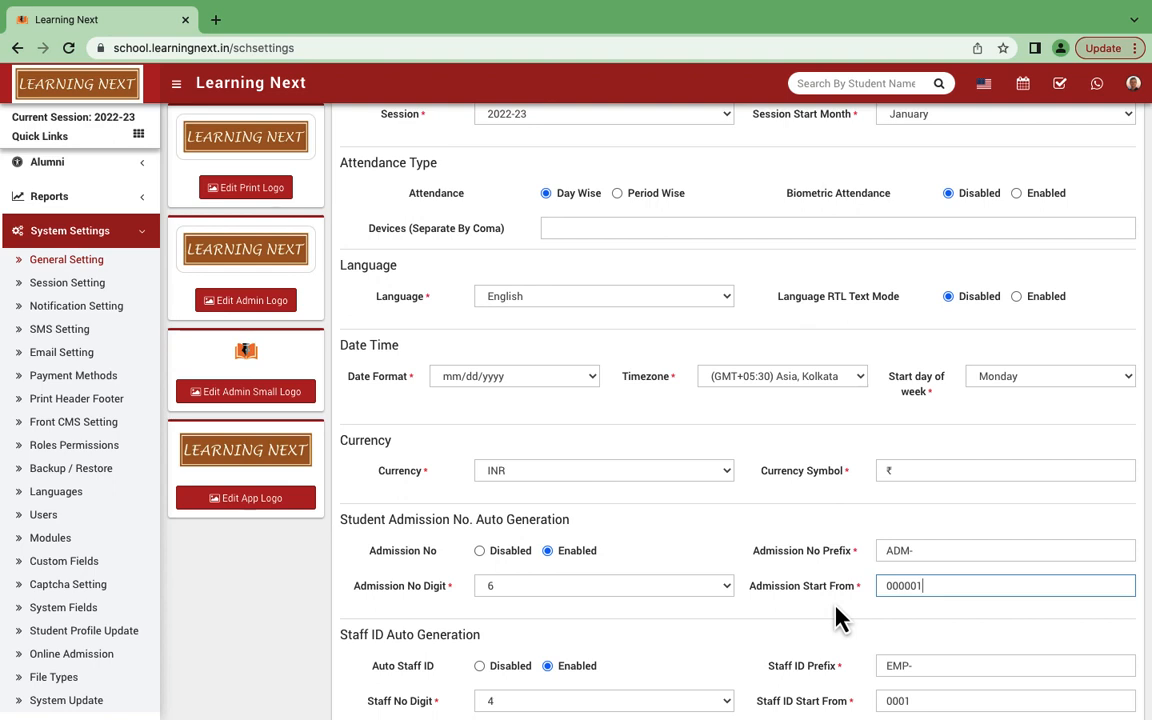
Step: Review the Staff ID Auto Generation settings
scroll(836, 617, down, 3)
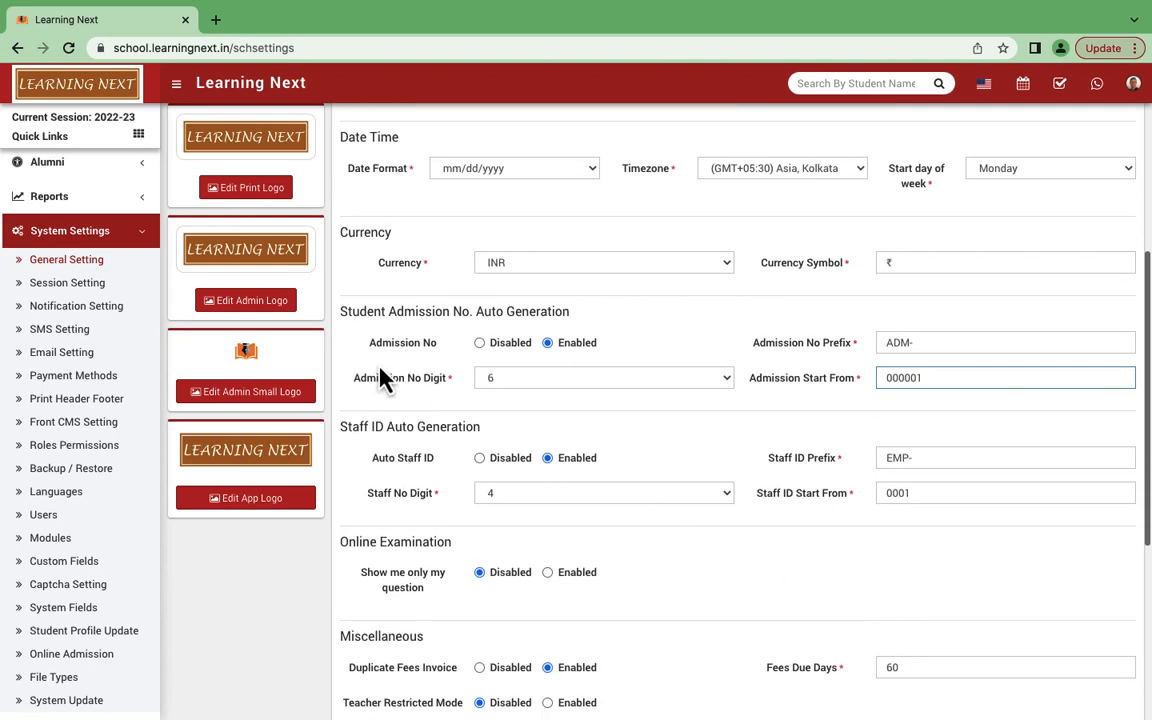
click(399, 430)
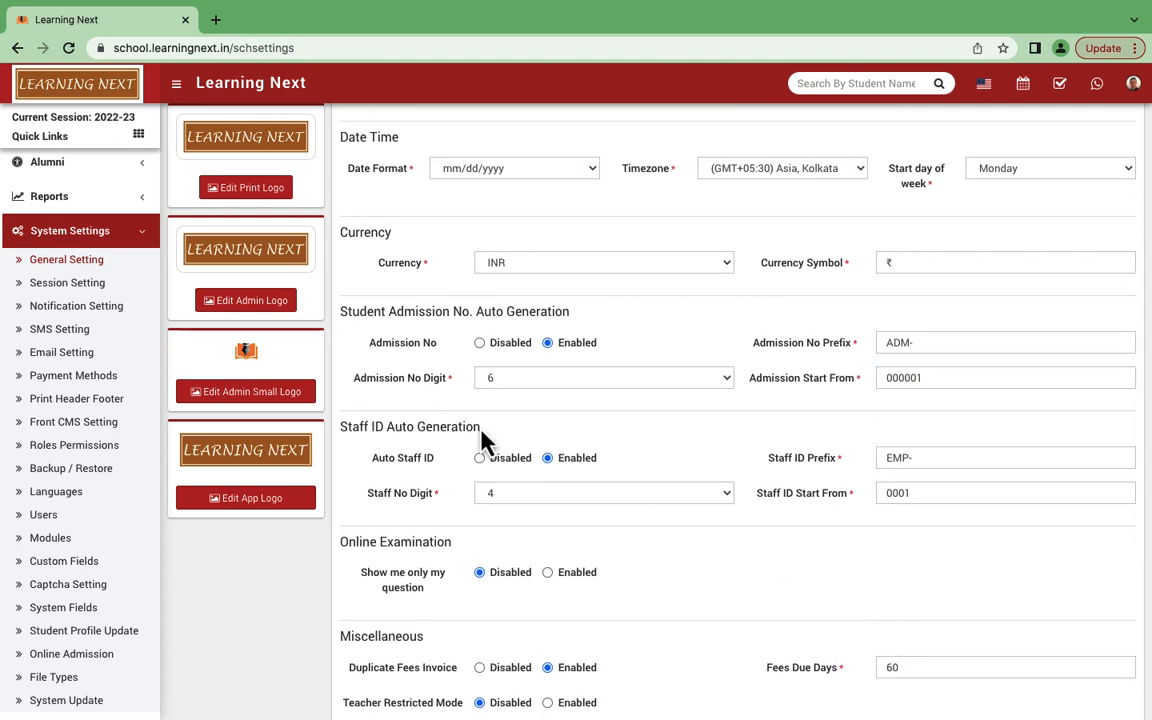
drag(481, 430, 365, 428)
click(404, 433)
Step: Enable "Show me only my question" for online examinations and set it back to Disabled
scroll(440, 552, down, 1)
double_click(401, 465)
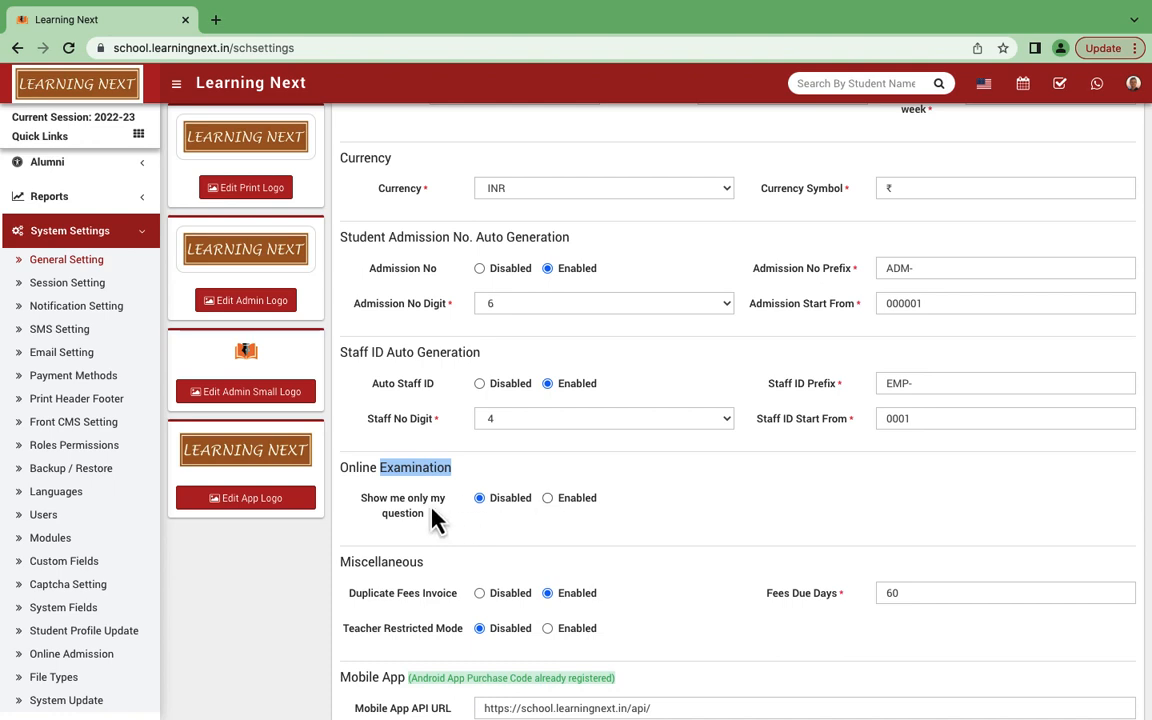
click(548, 499)
click(480, 500)
Step: Review the miscellaneous settings, including the Fees Due Days field
scroll(483, 522, down, 1)
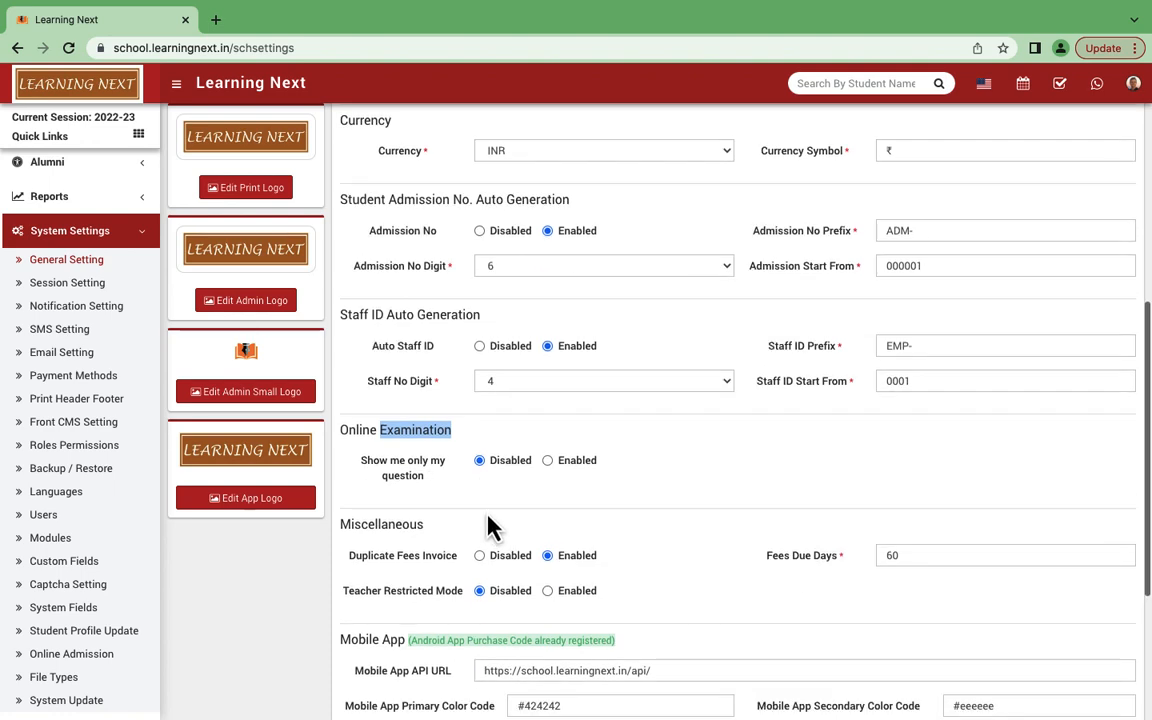
scroll(533, 542, down, 2)
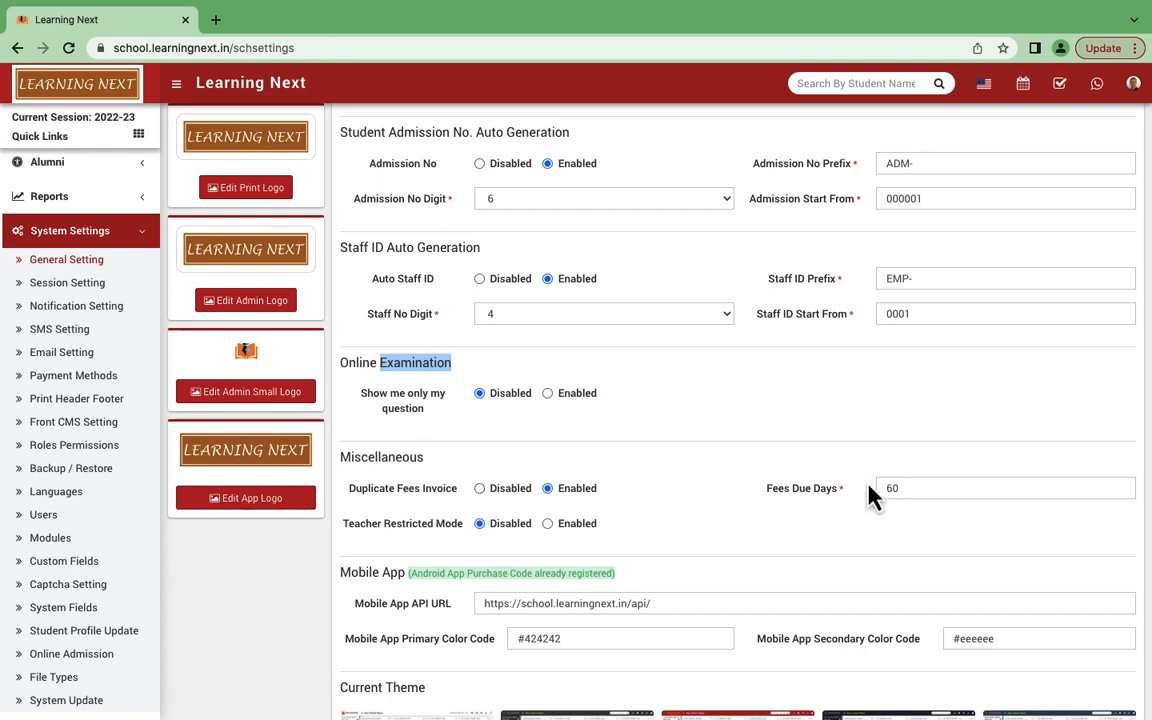
click(917, 487)
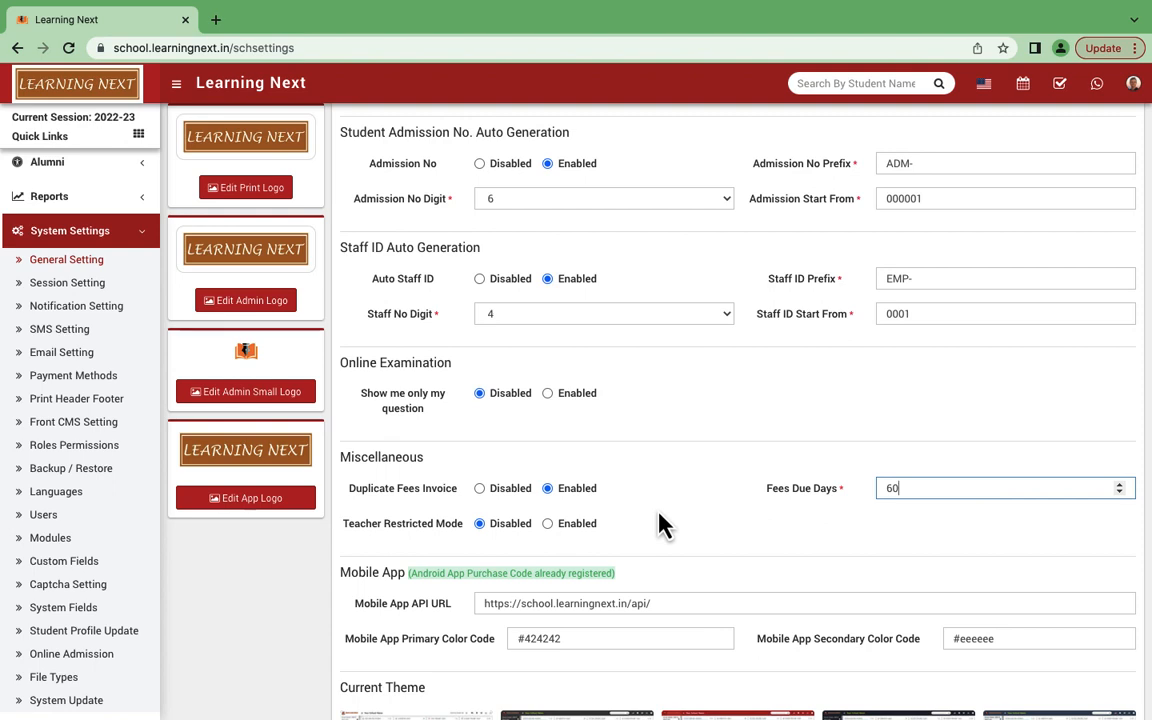
Step: Review the mobile app API URL, the app color codes and the available themes
scroll(658, 520, down, 2)
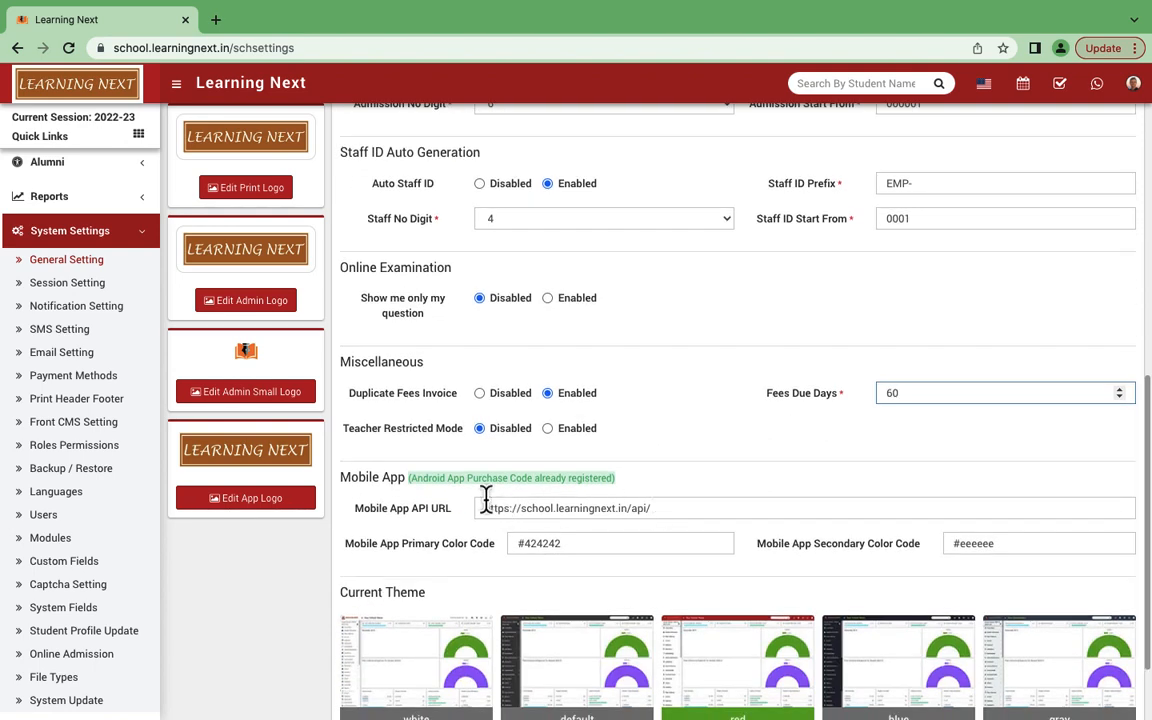
click(661, 508)
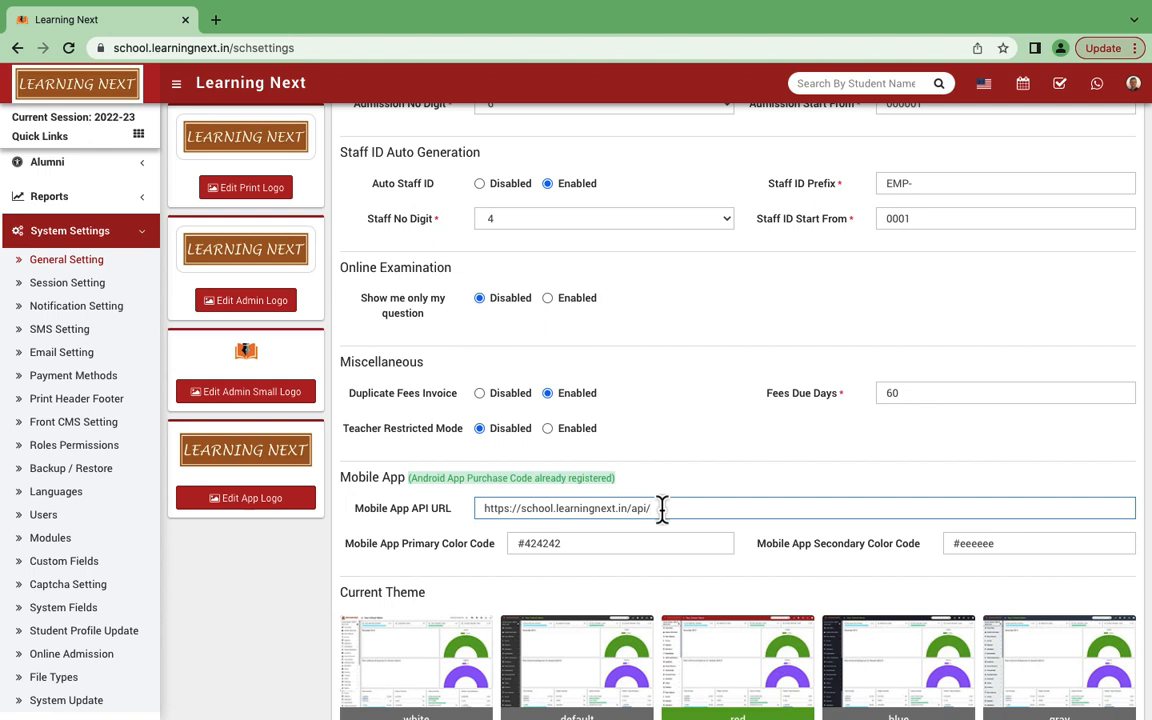
scroll(480, 584, down, 2)
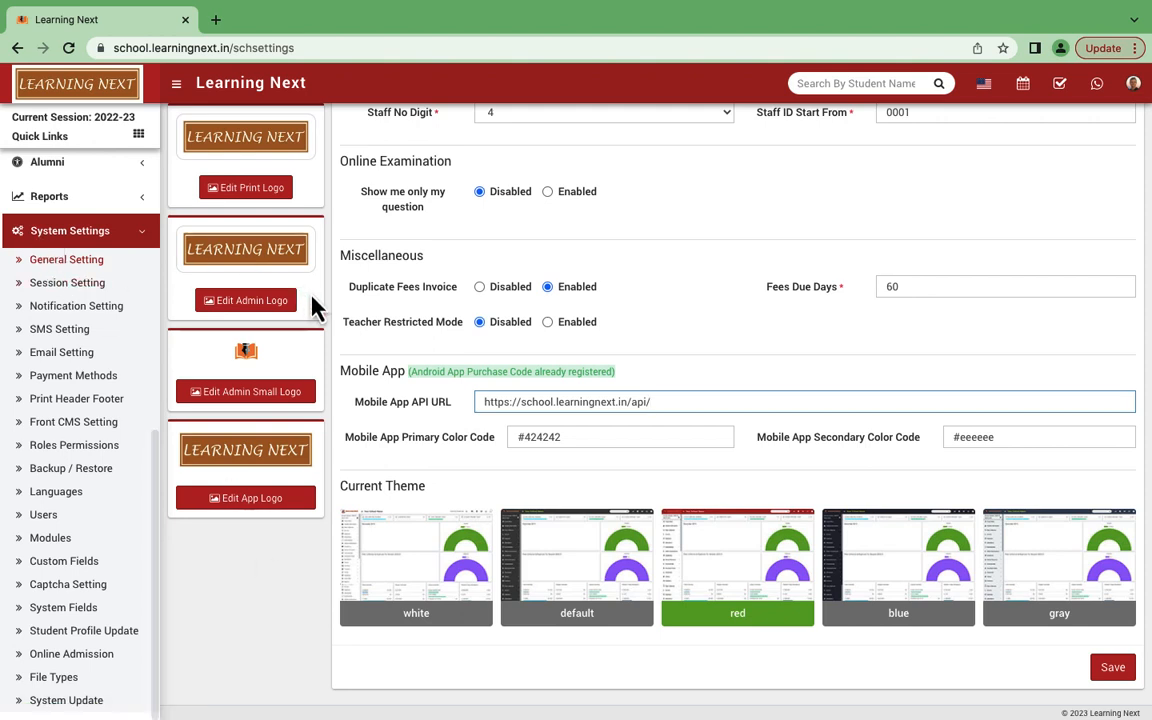
Step: Open the session settings and add a new session named 2023-24
scroll(312, 296, up, 10)
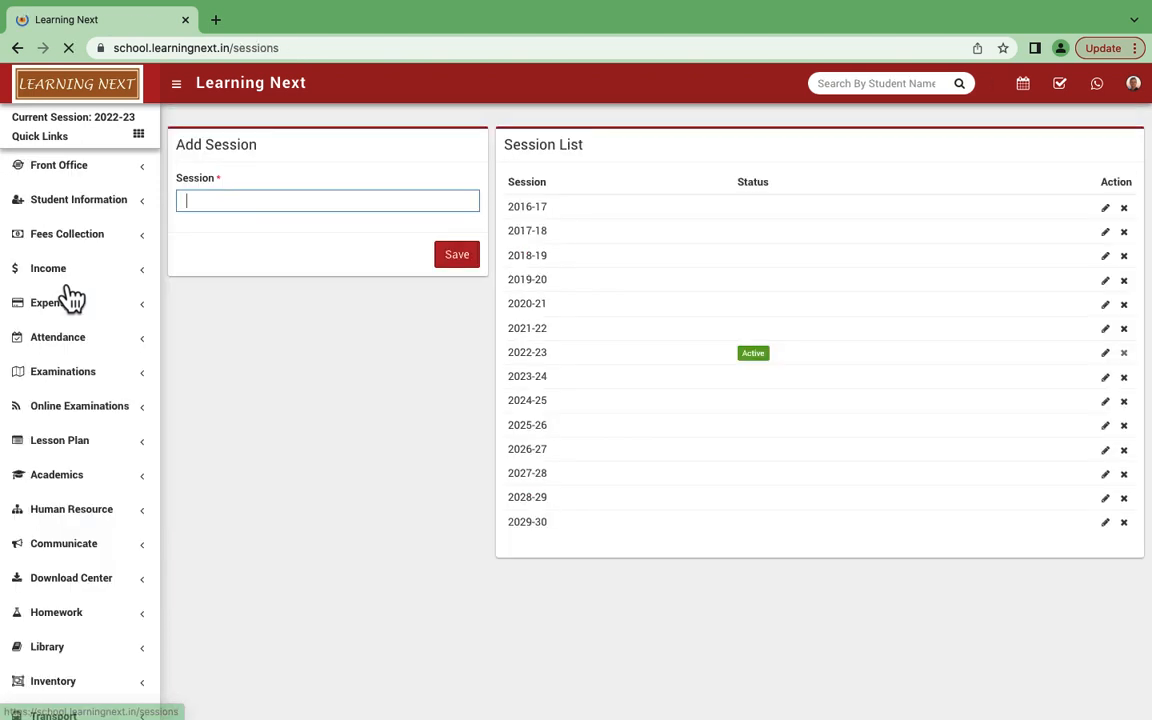
click(370, 208)
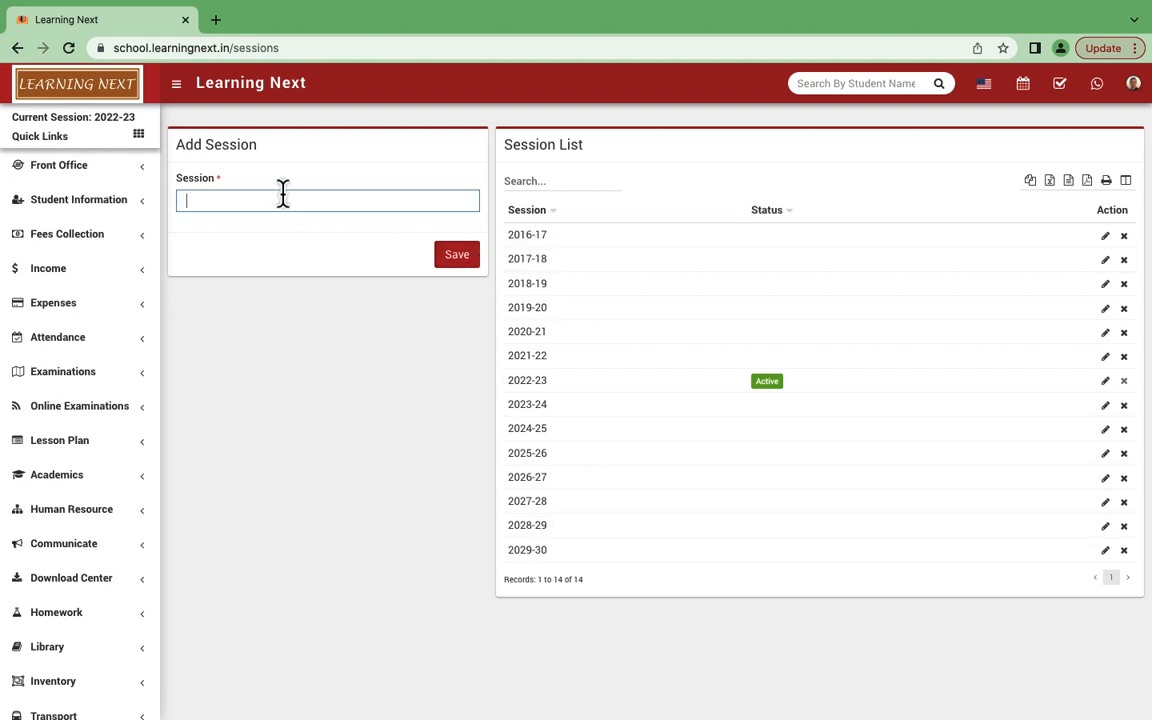
text(2023-24)
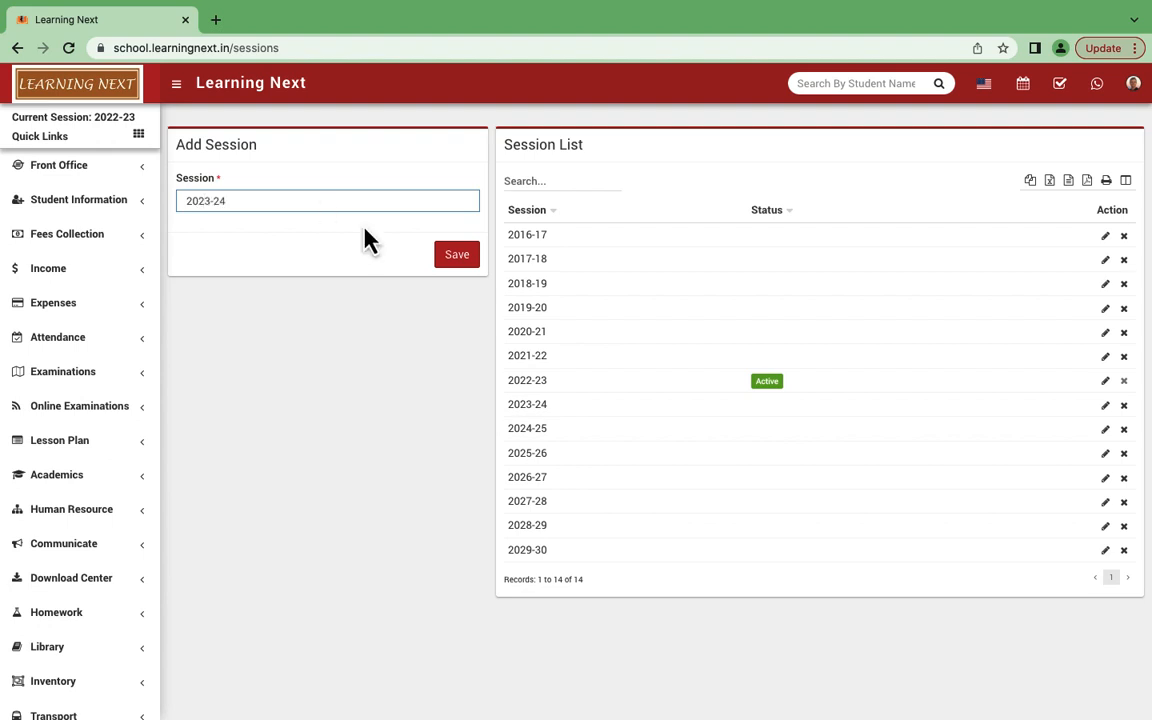
click(461, 259)
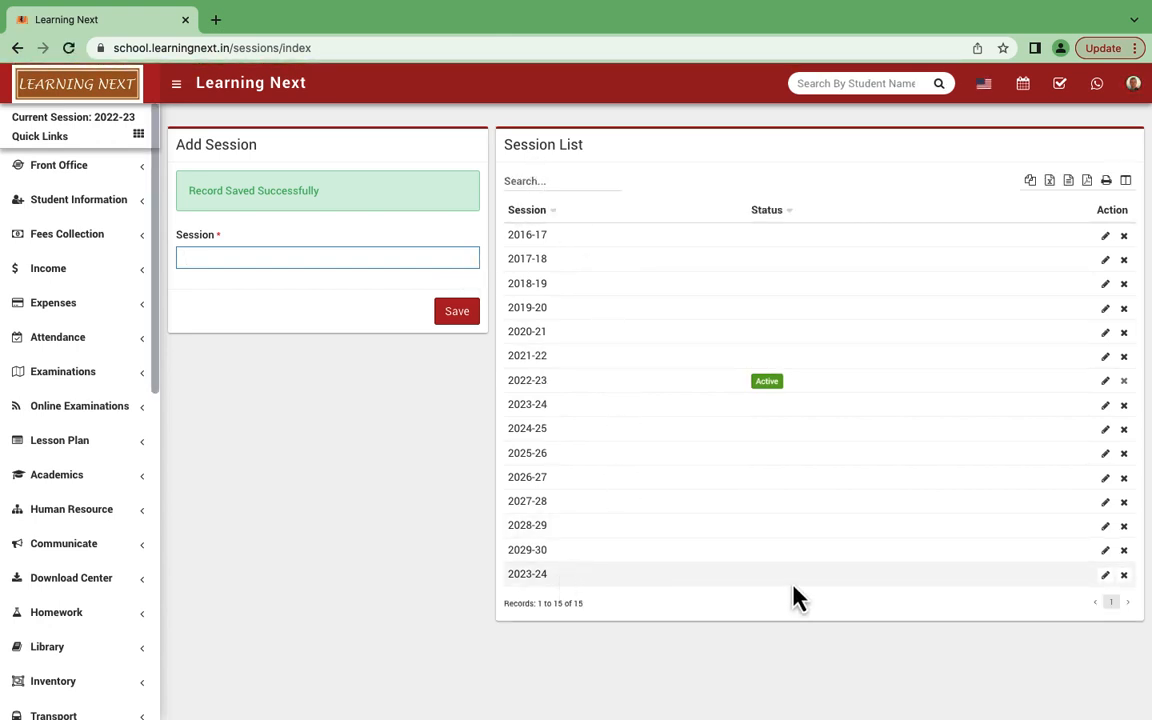
Step: Request deletion of the newly added 2023-24 session at the end of the list, cancel it, and open that session for editing
click(1124, 576)
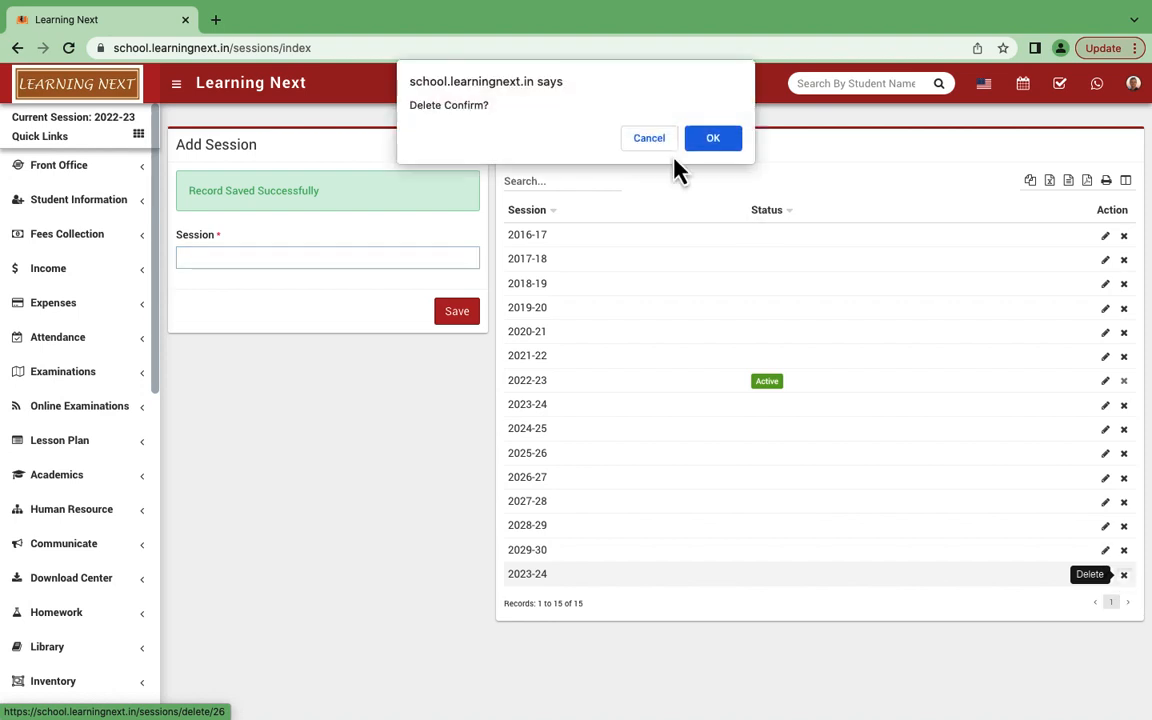
click(649, 139)
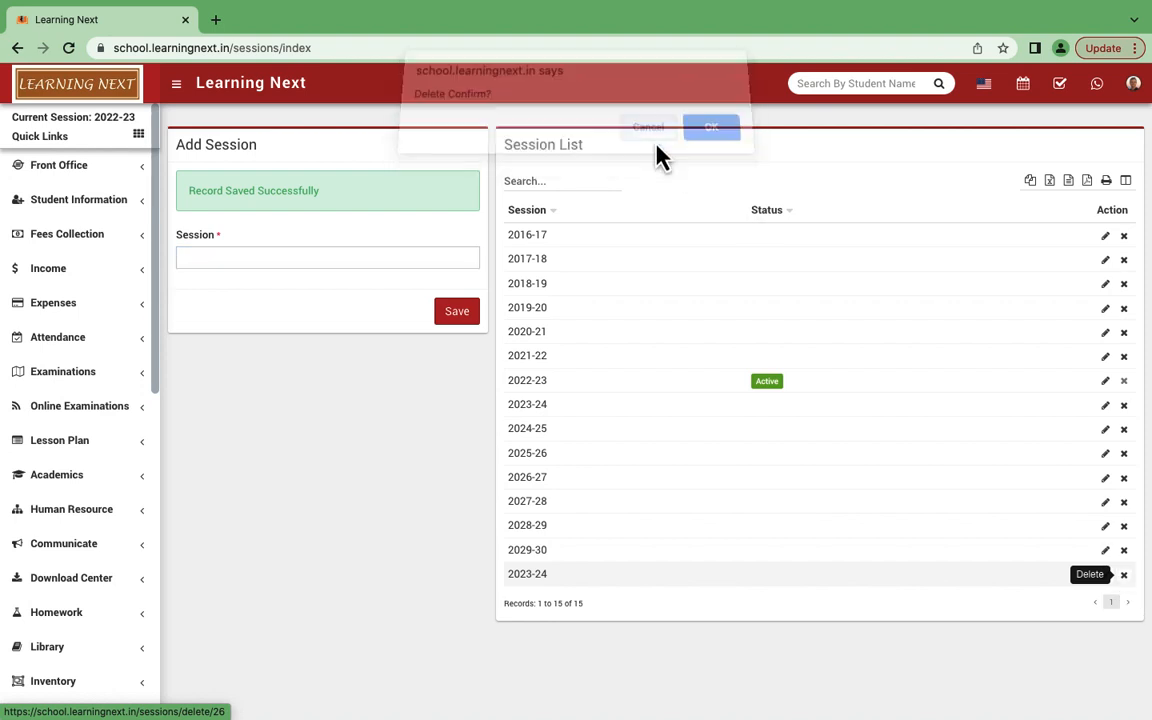
click(1105, 576)
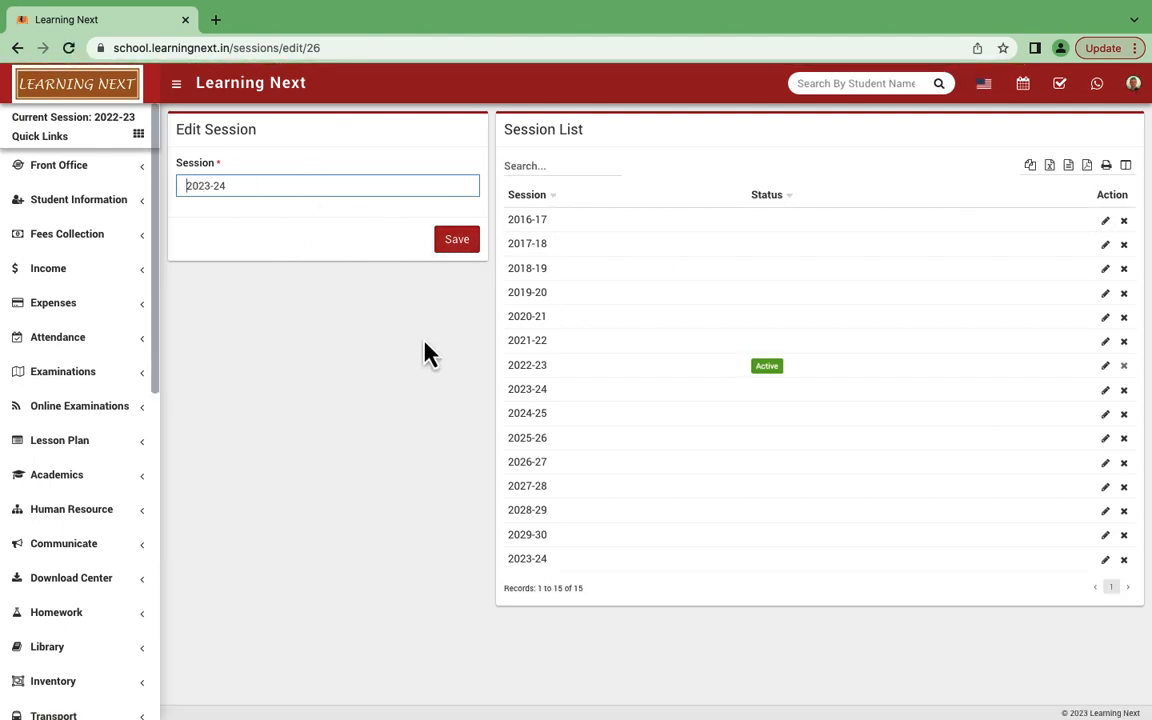
click(357, 365)
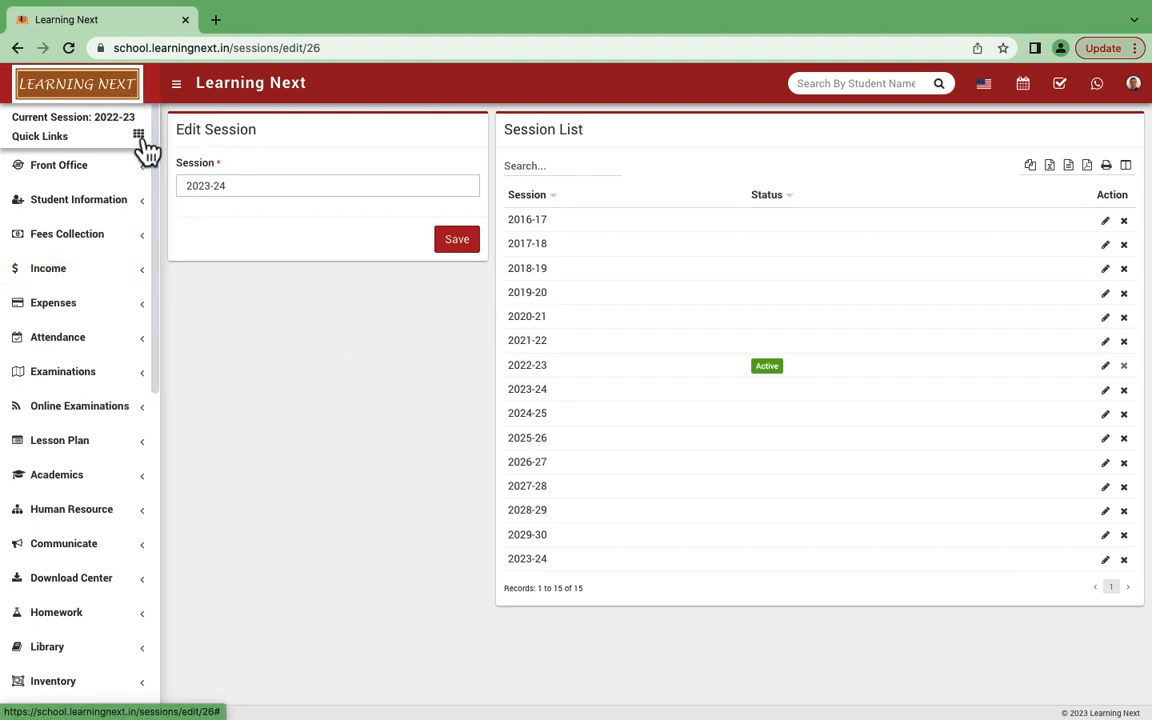
scroll(226, 316, up, 1)
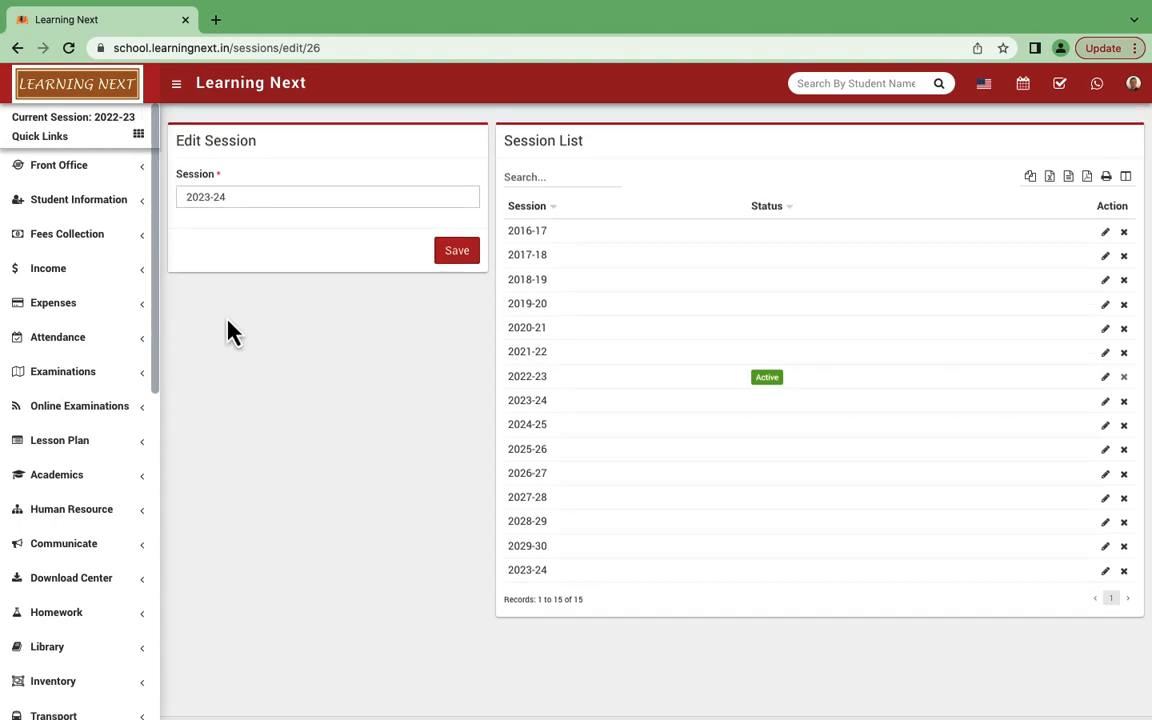
Step: Switch the current session to 2023-24 and save the change
click(143, 119)
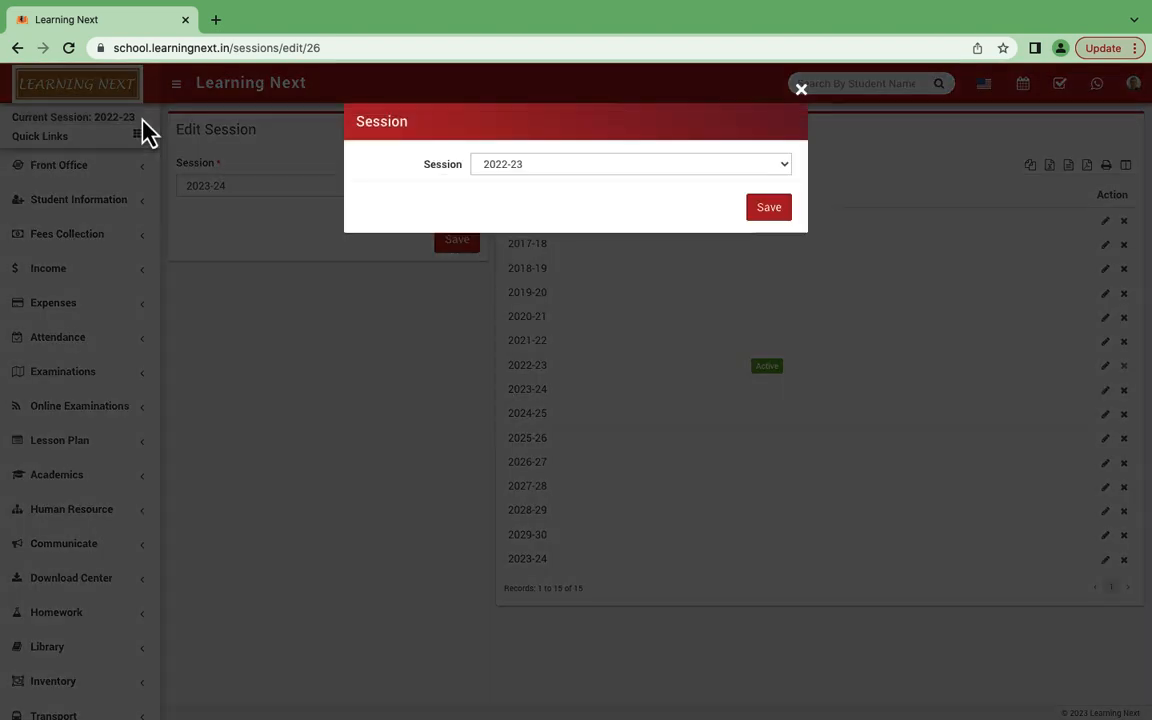
click(530, 180)
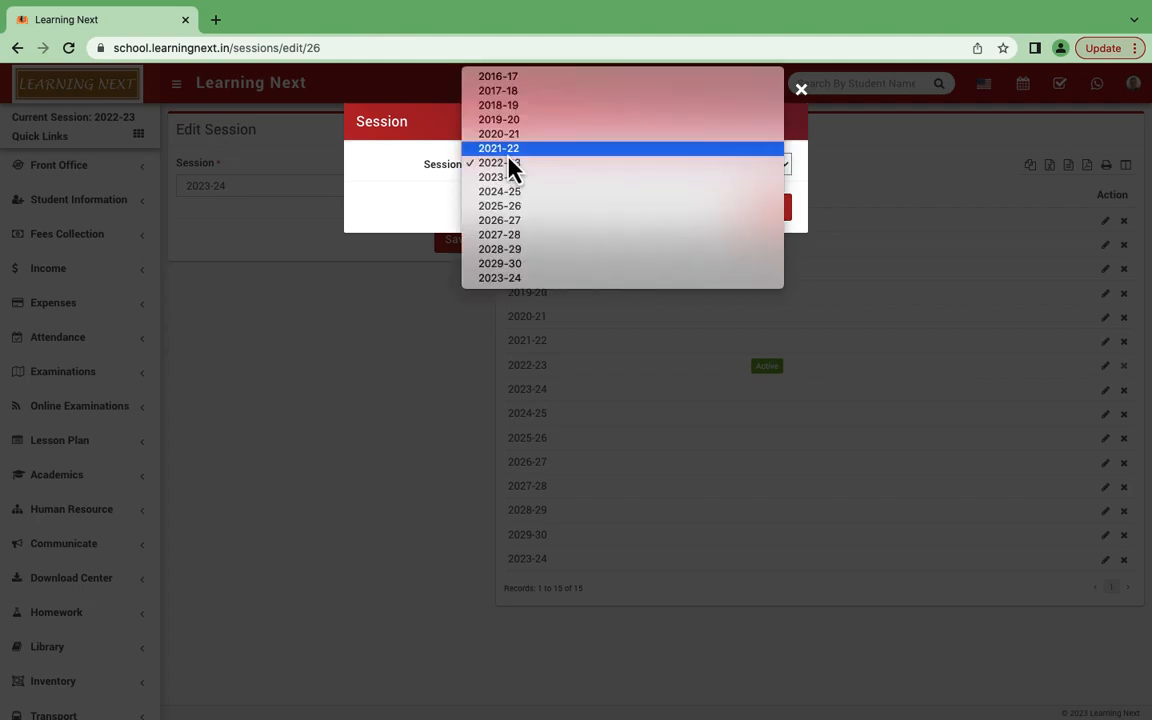
click(508, 188)
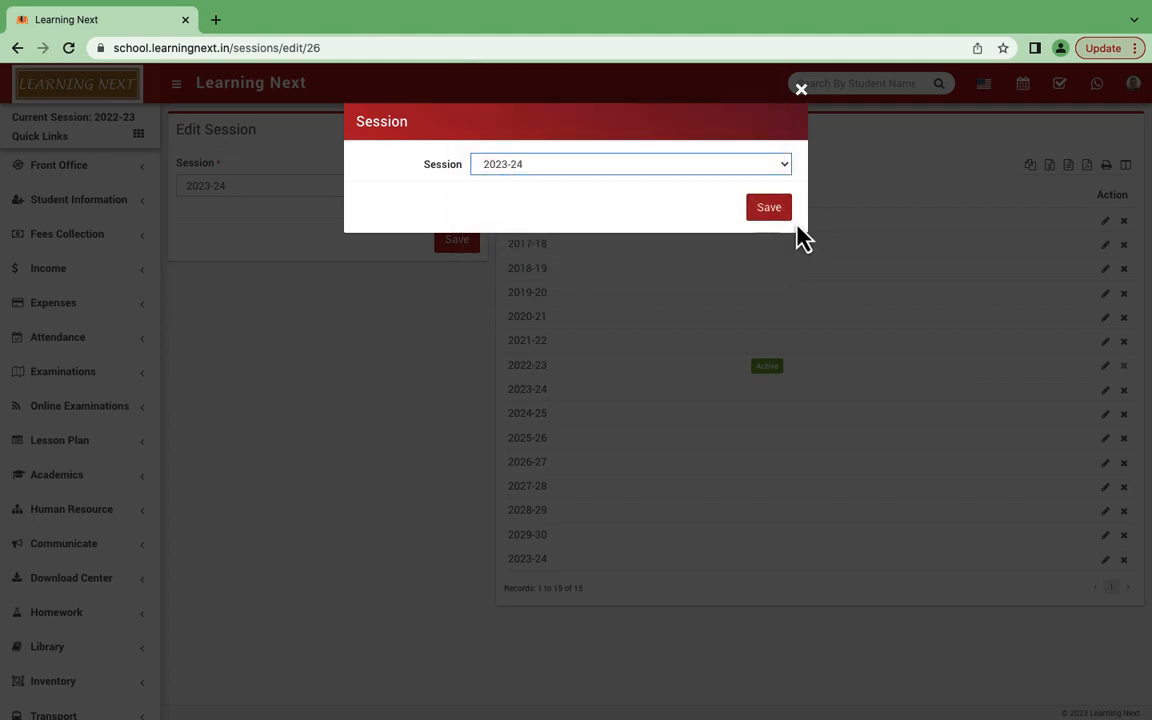
click(768, 210)
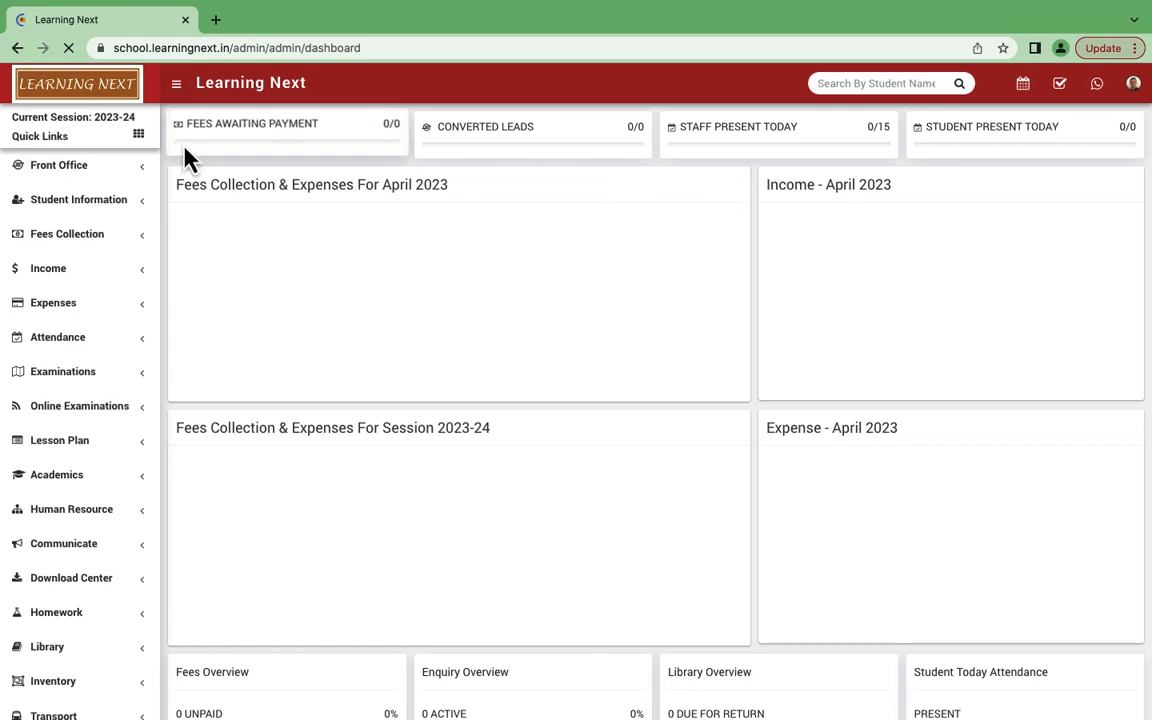
Step: Open the session settings, refresh the session list to check which session is active, and view the current-session chooser without changing it
scroll(90, 700, down, 10)
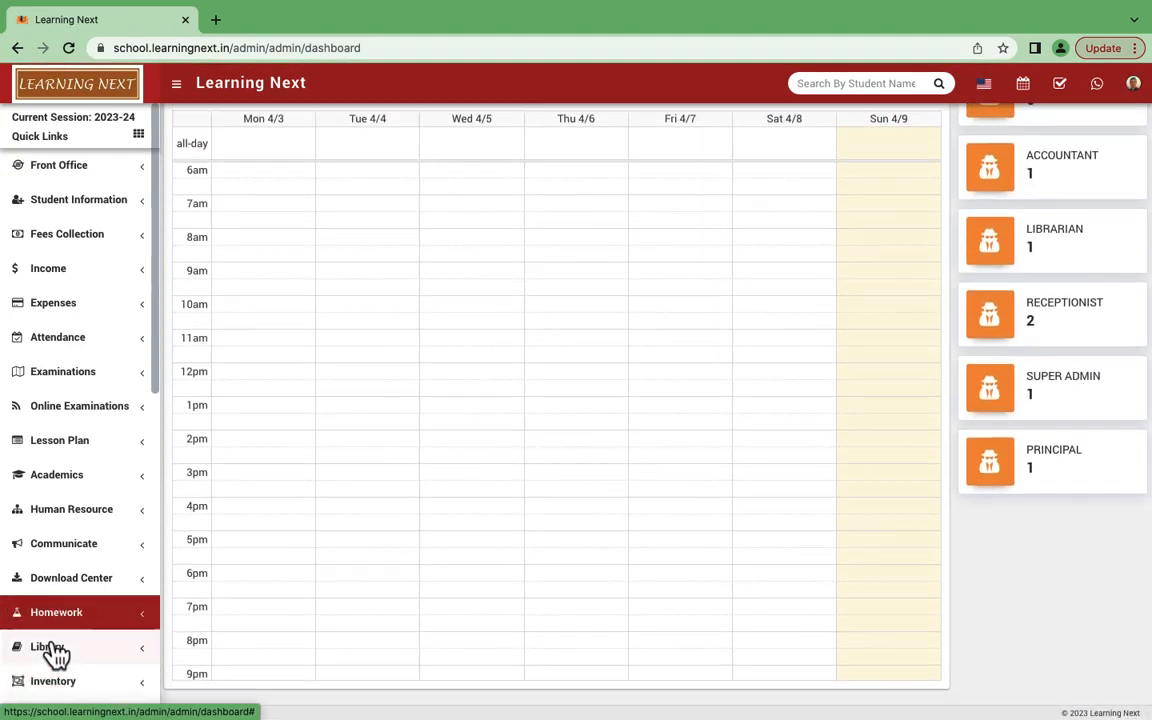
drag(157, 363, 183, 713)
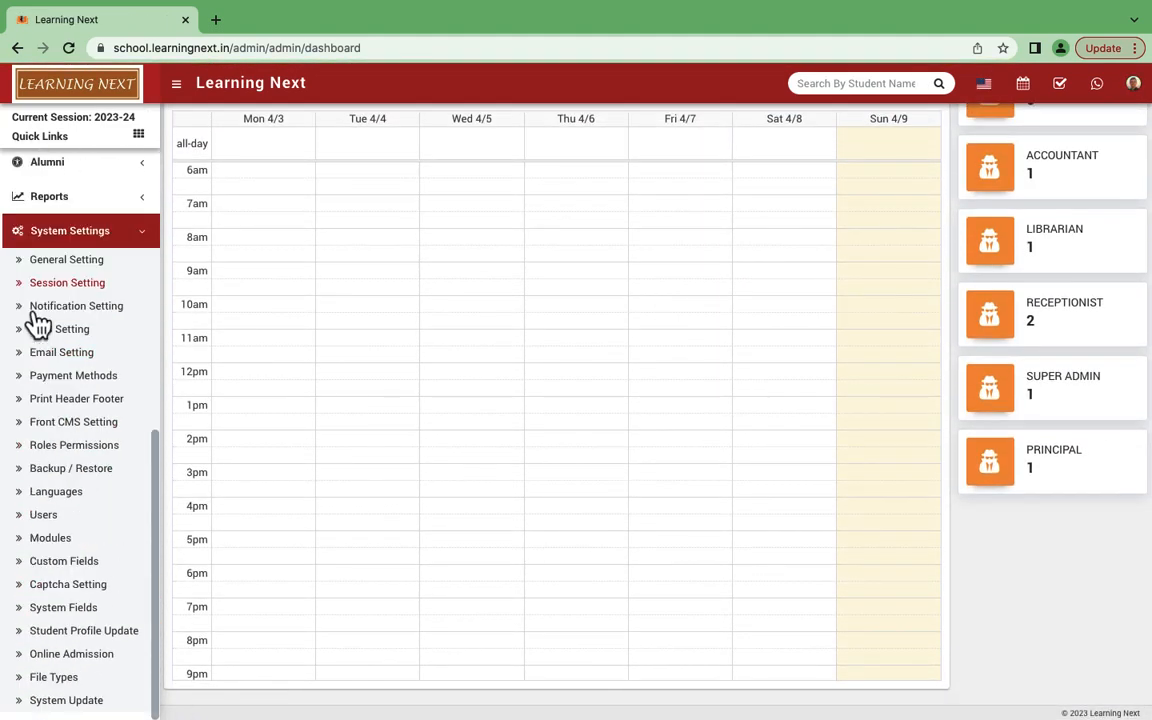
click(67, 288)
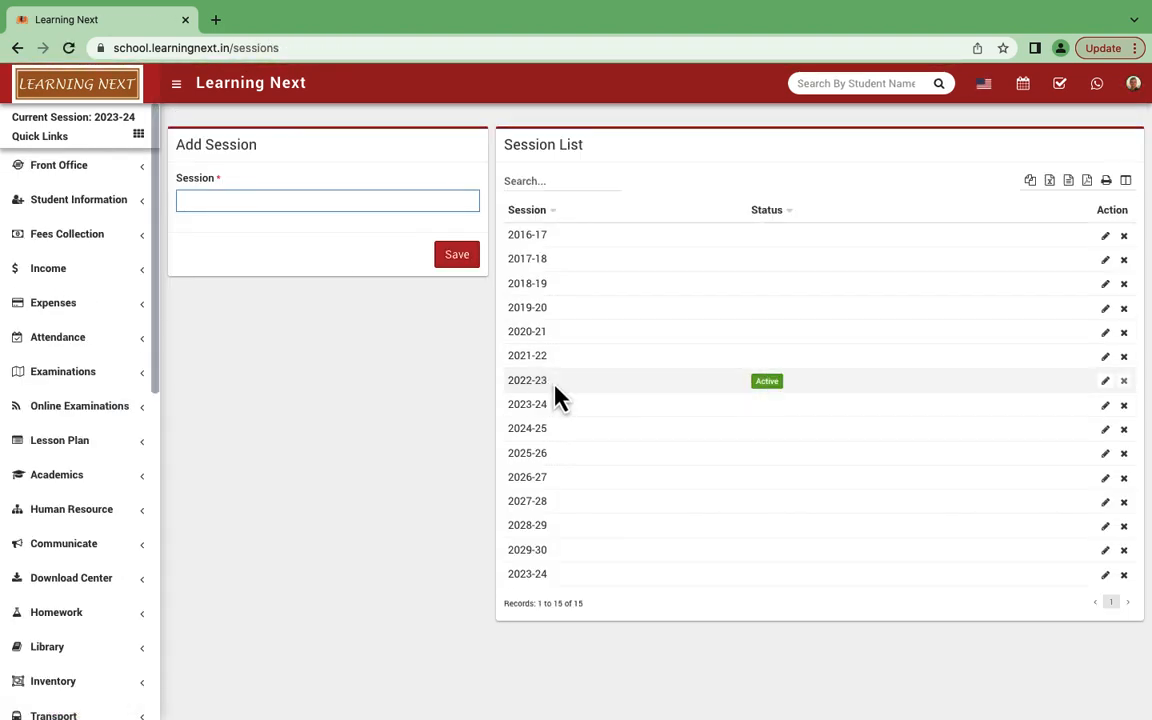
drag(554, 387, 506, 390)
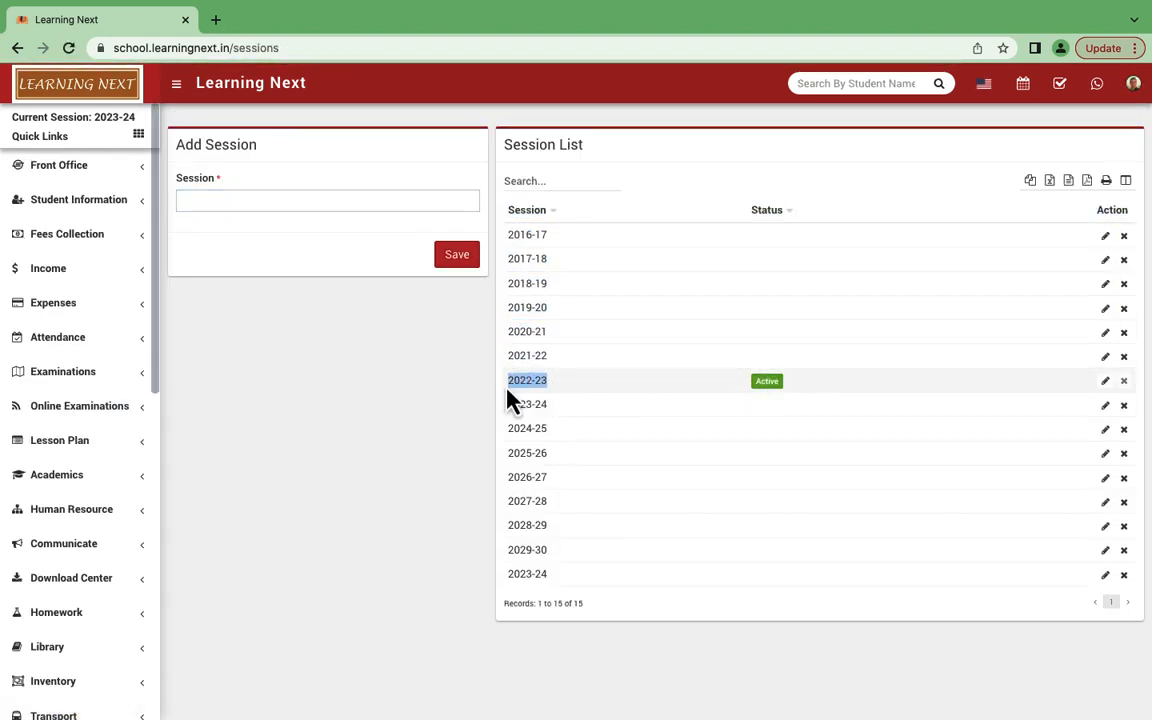
click(68, 48)
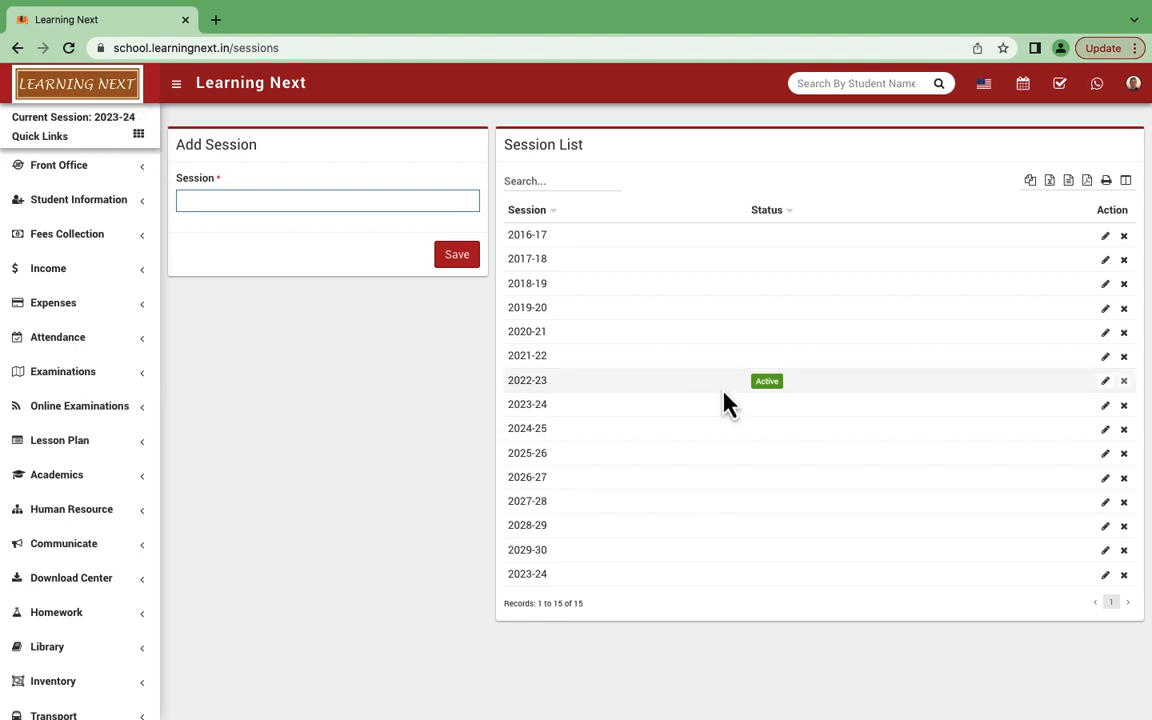
click(776, 406)
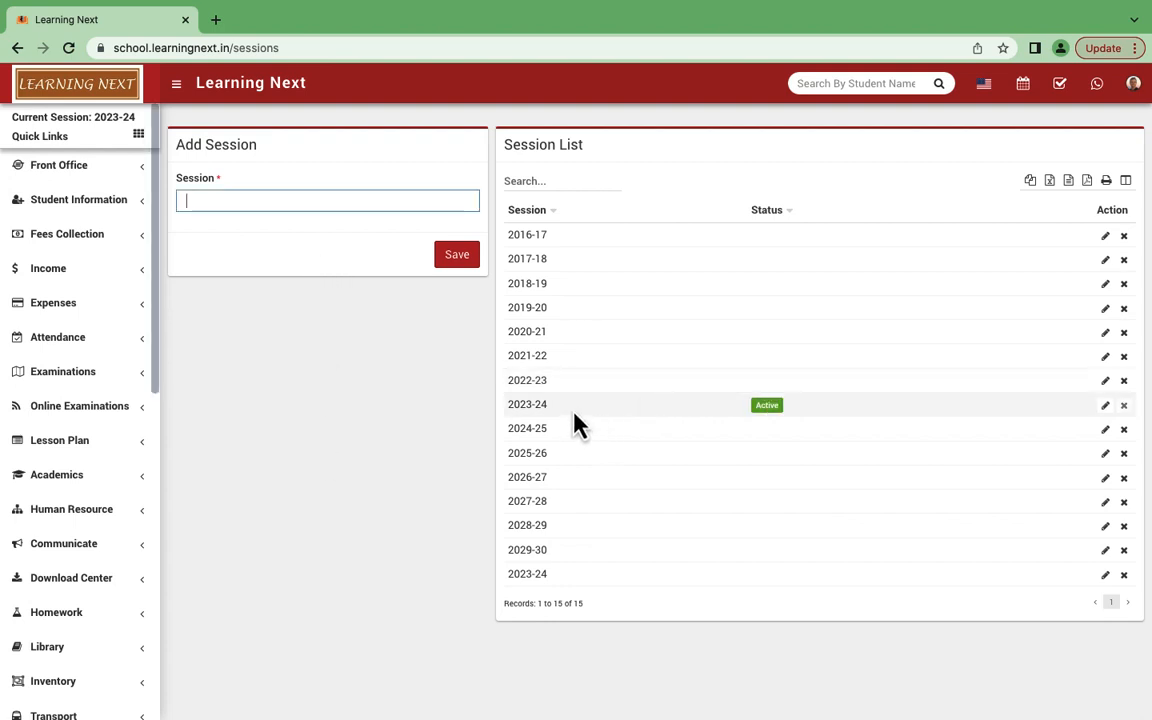
click(142, 118)
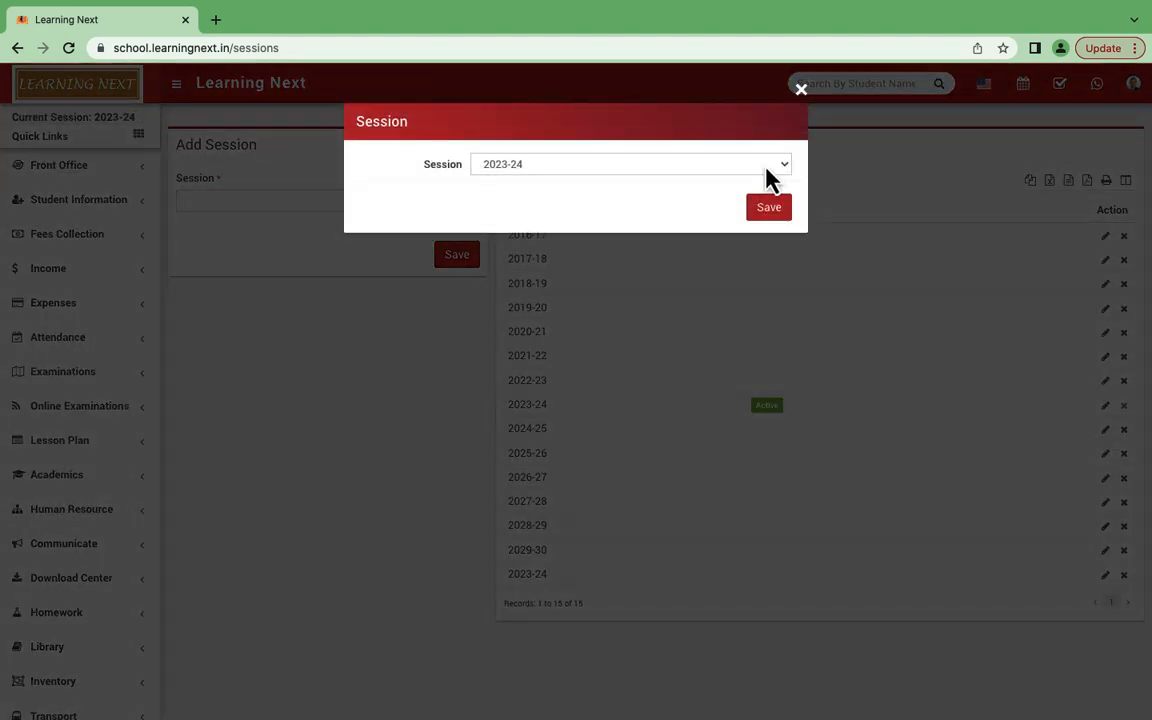
click(801, 93)
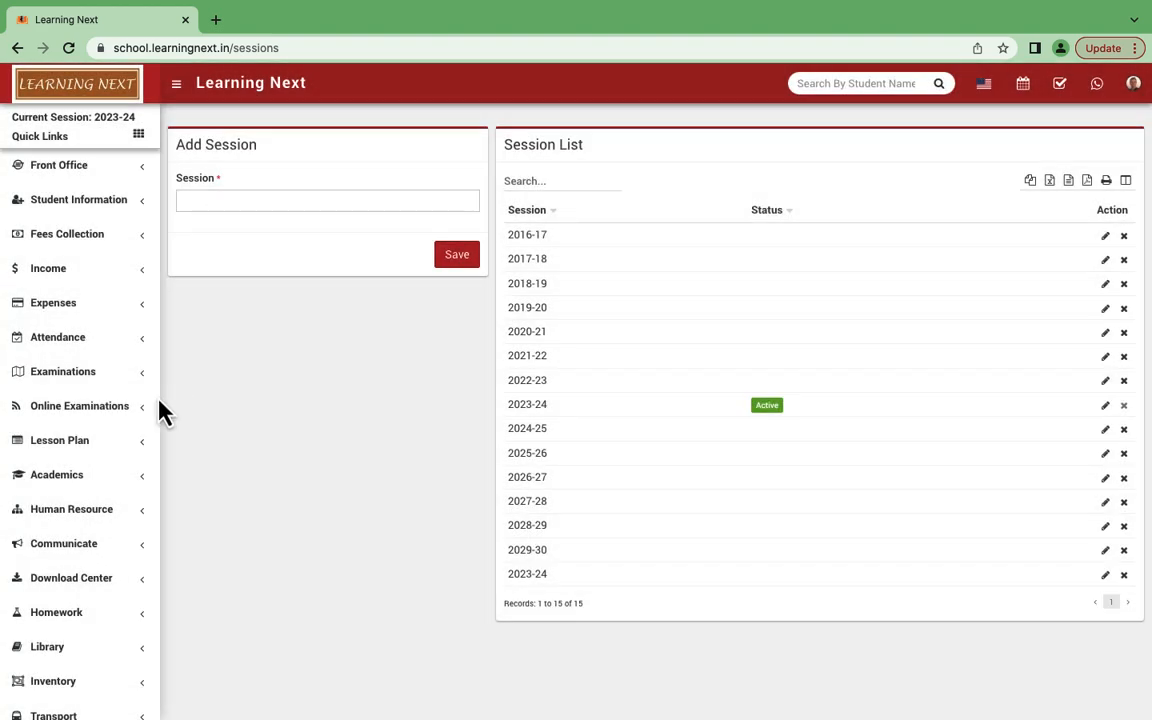
Step: Select session 2023-24 in the general settings, save them, and reopen the session list to check the active session
scroll(100, 450, down, 7)
click(48, 262)
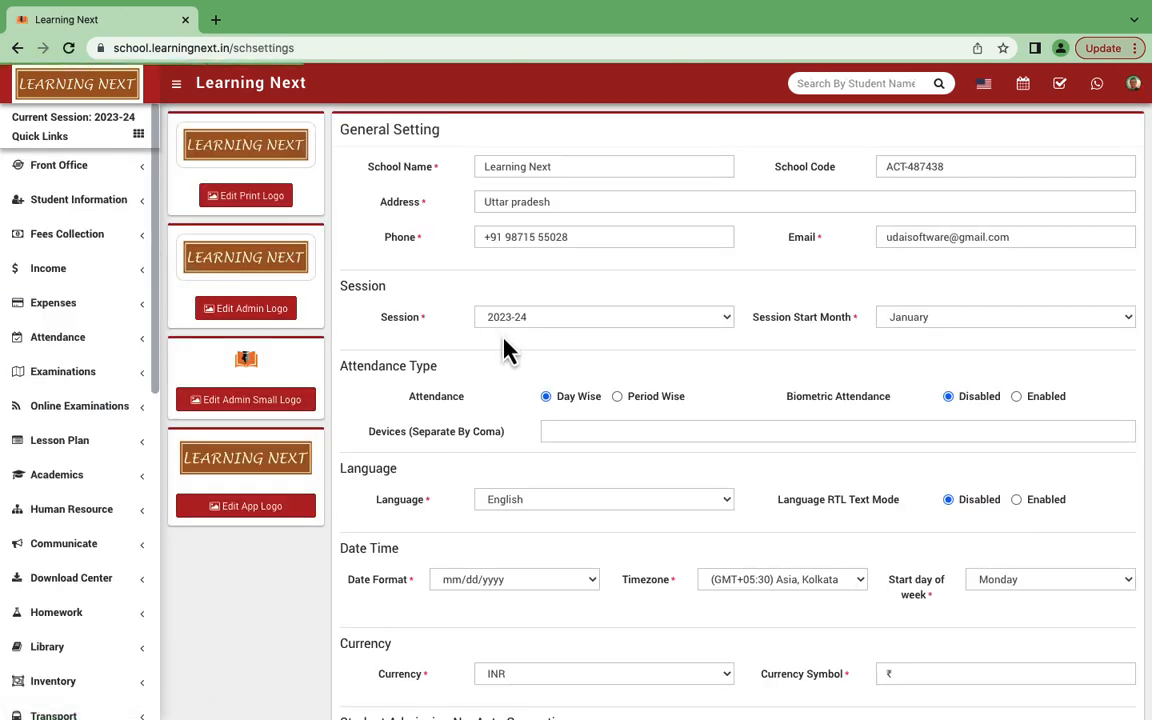
click(610, 320)
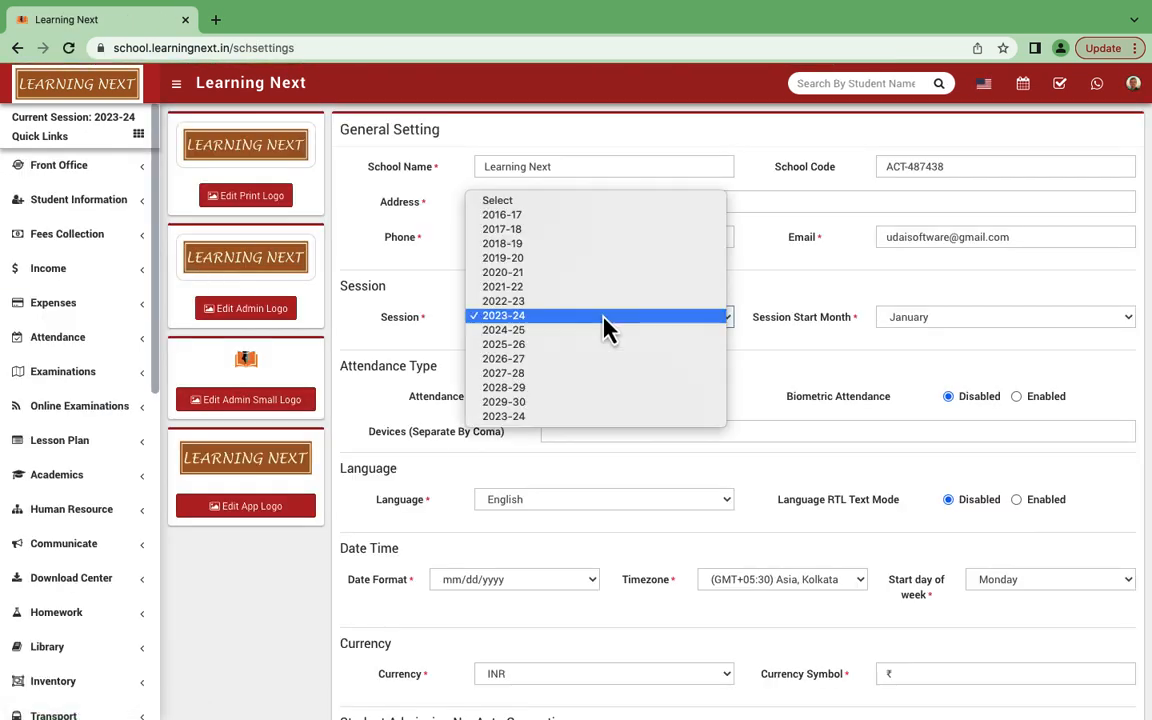
click(509, 320)
scroll(753, 378, down, 15)
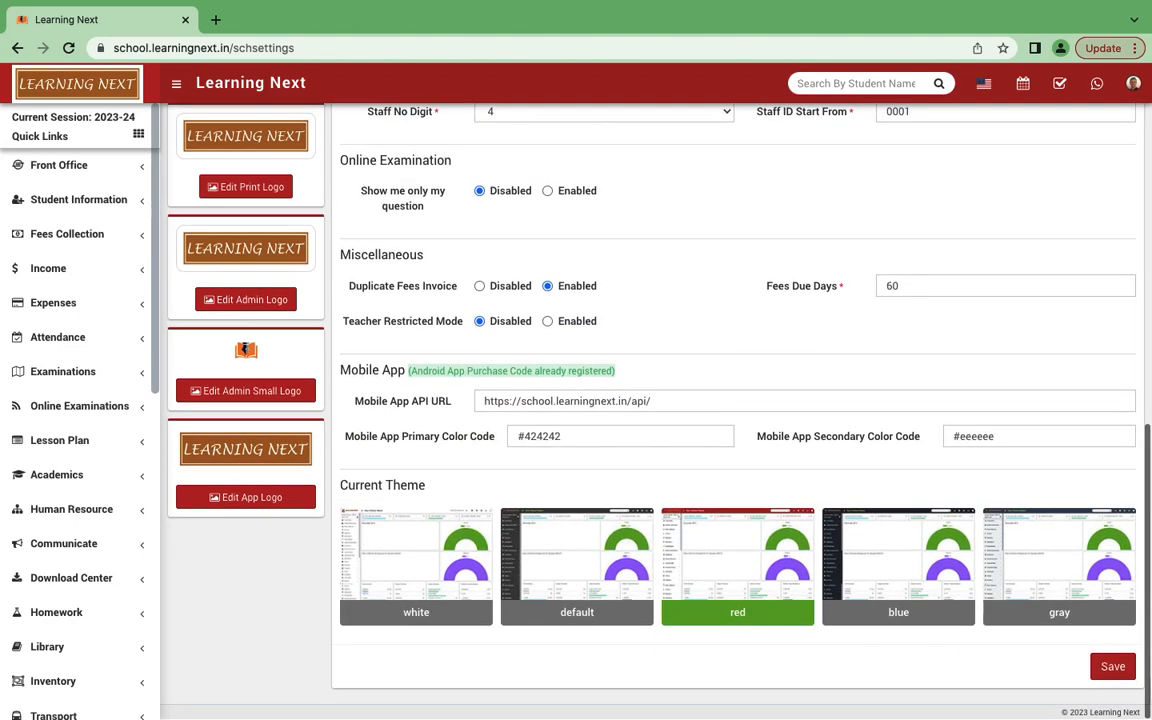
click(1112, 666)
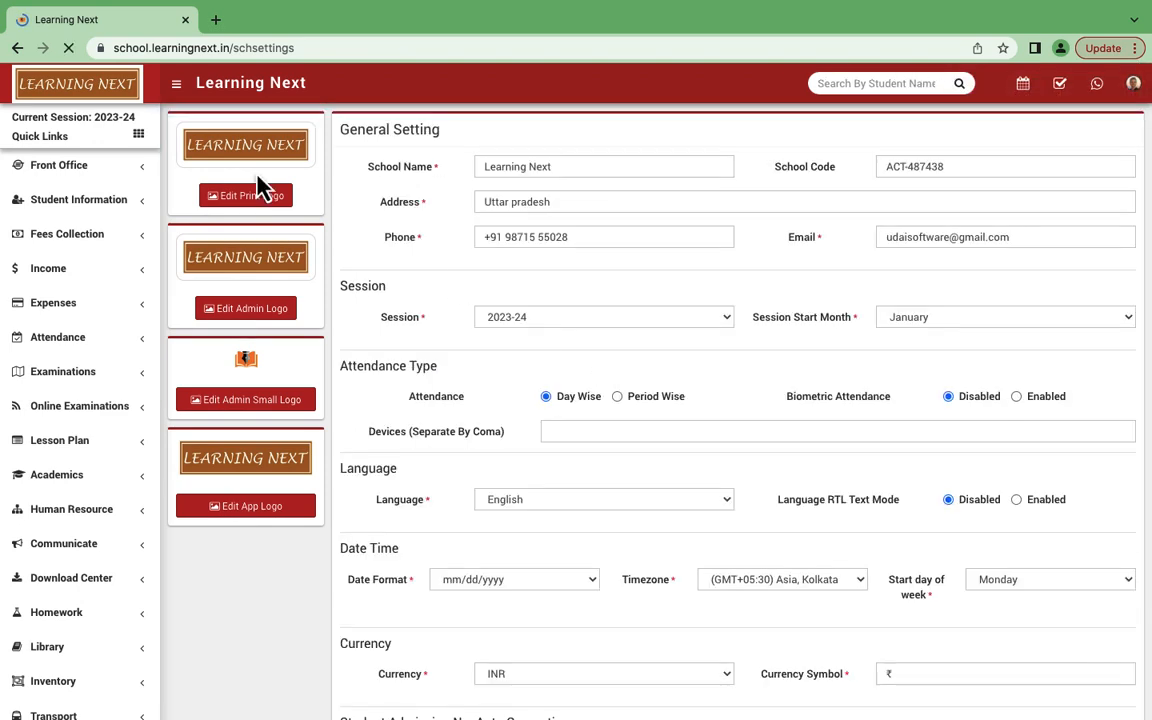
scroll(46, 681, down, 7)
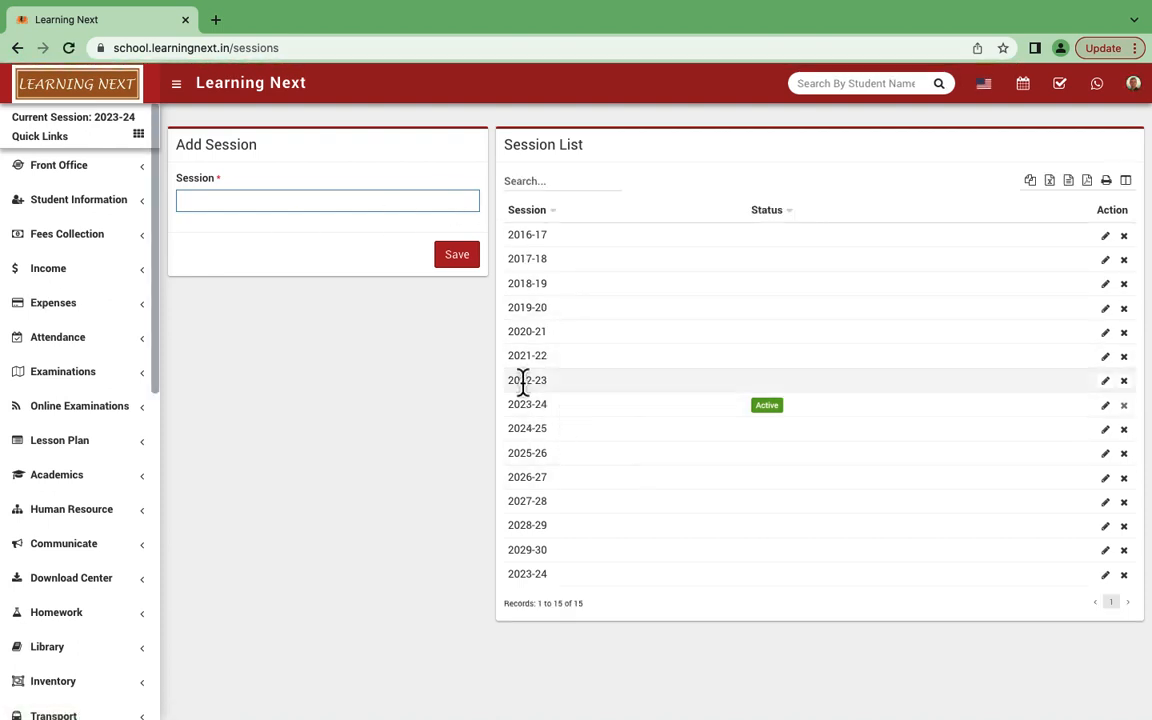
click(334, 340)
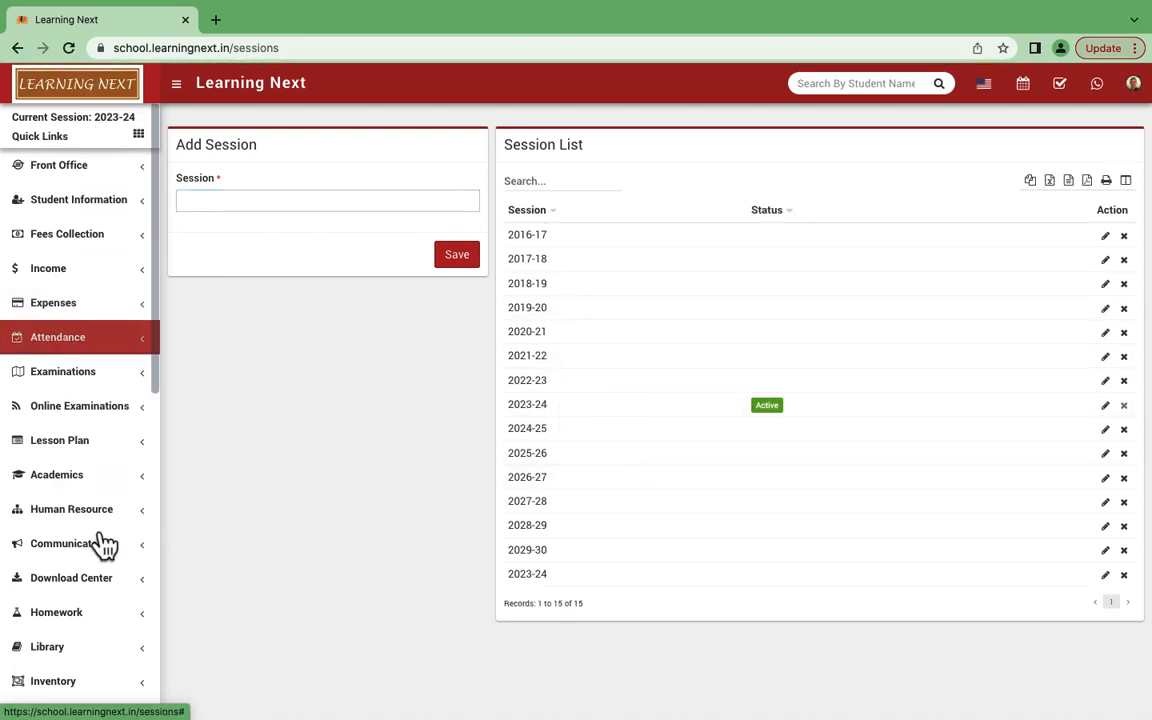
Step: Open the notification settings and review the listed events with their Email, SMS and Mobile App options
scroll(103, 560, down, 7)
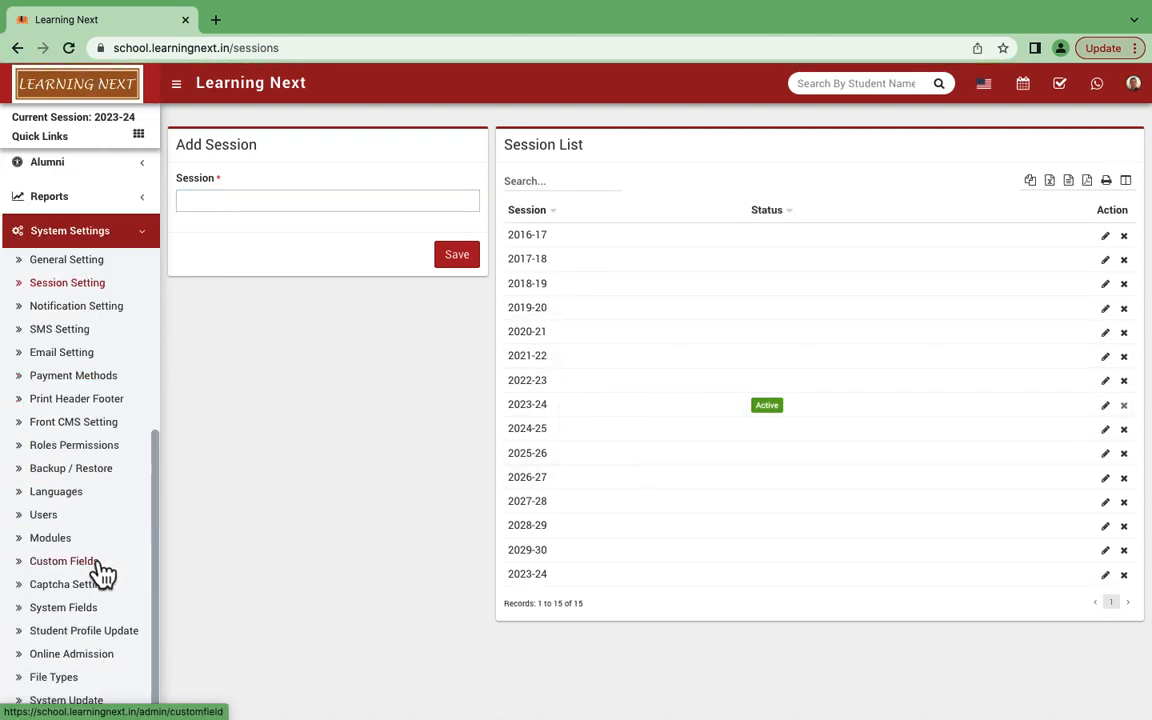
click(73, 316)
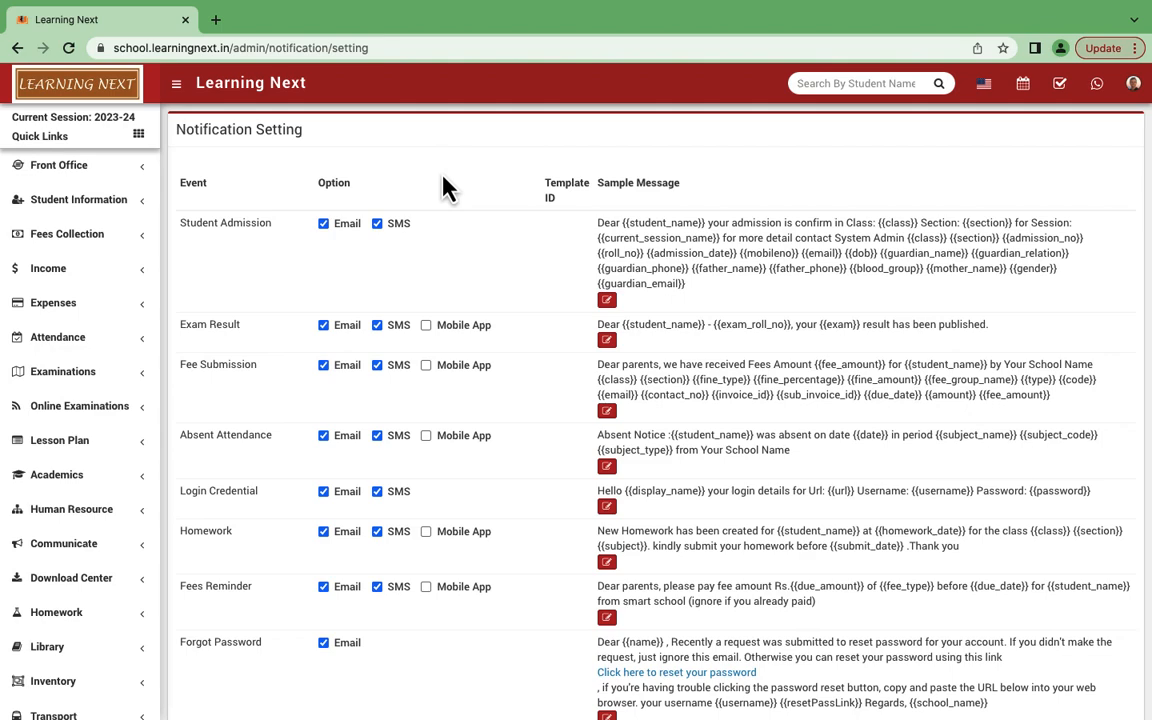
scroll(510, 517, down, 3)
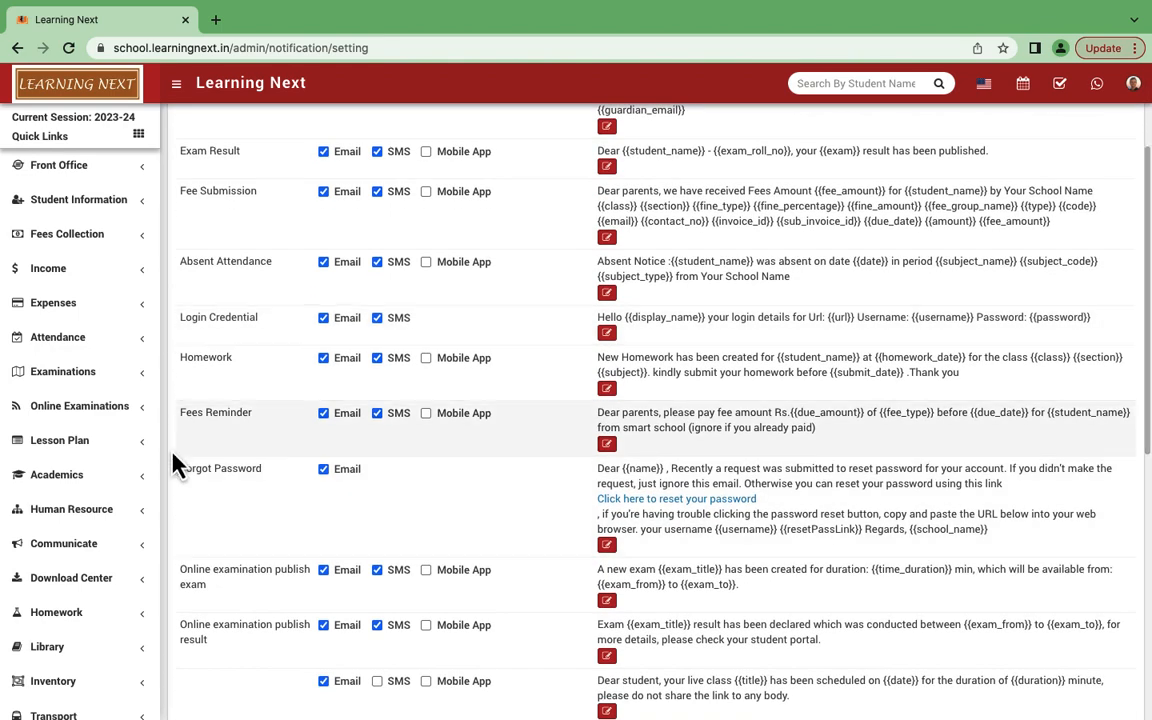
scroll(239, 533, down, 1)
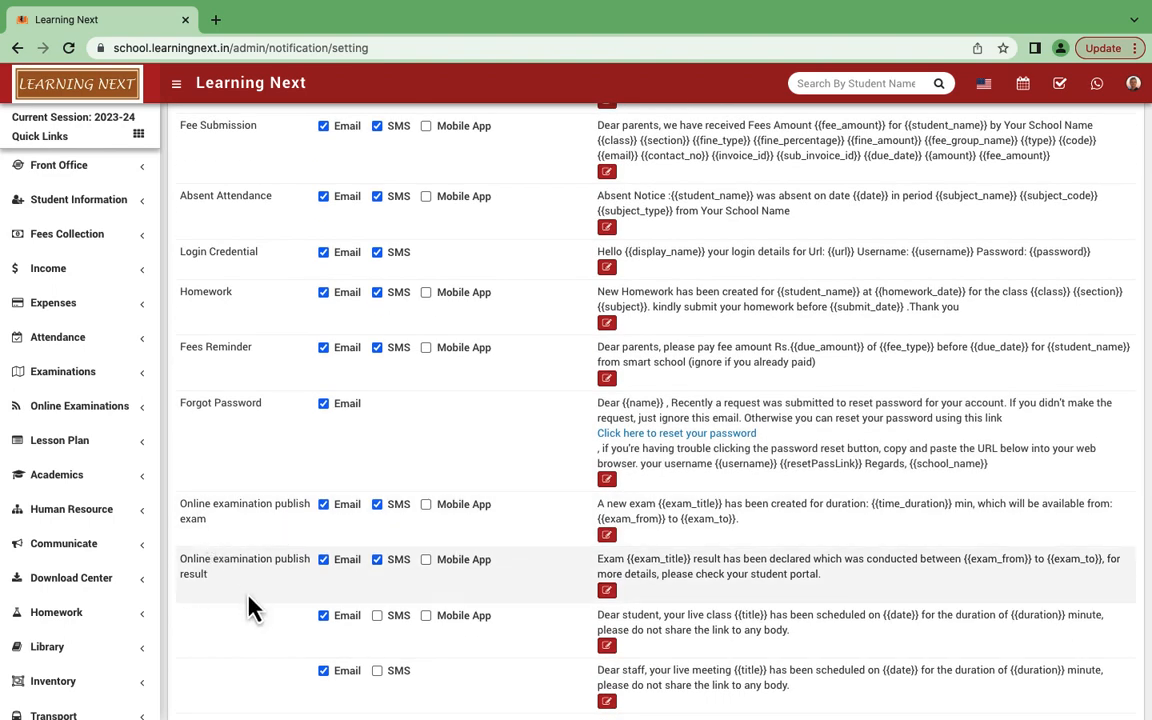
scroll(250, 607, down, 7)
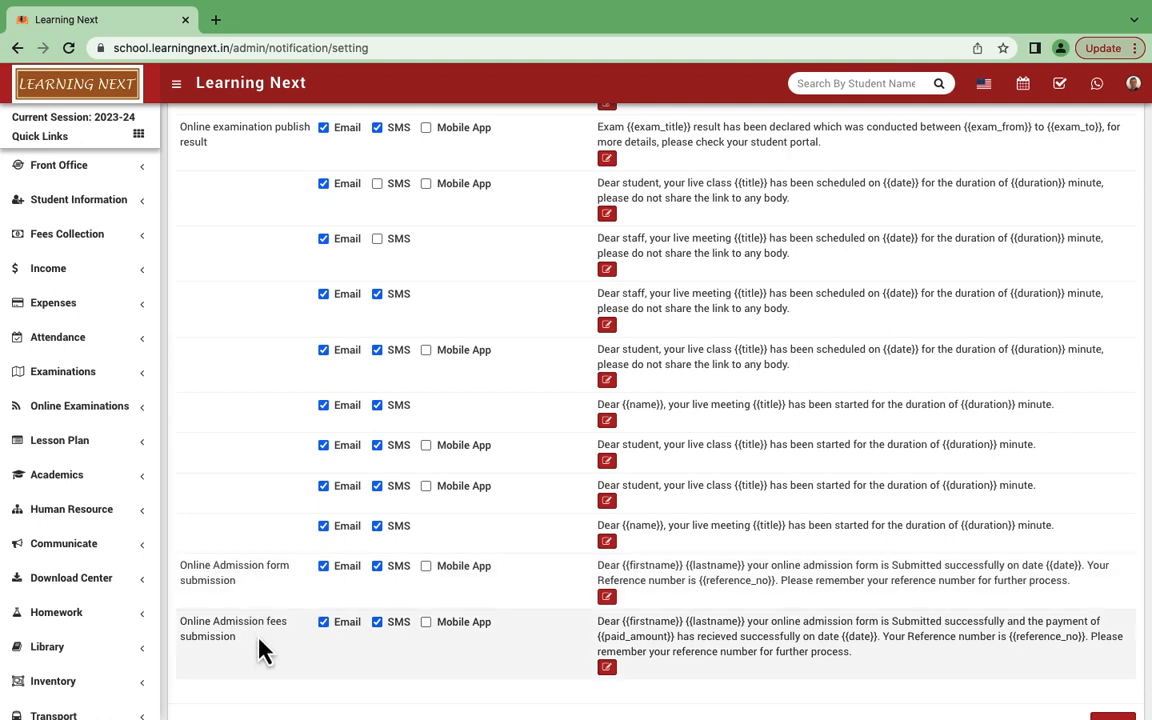
scroll(260, 653, down, 2)
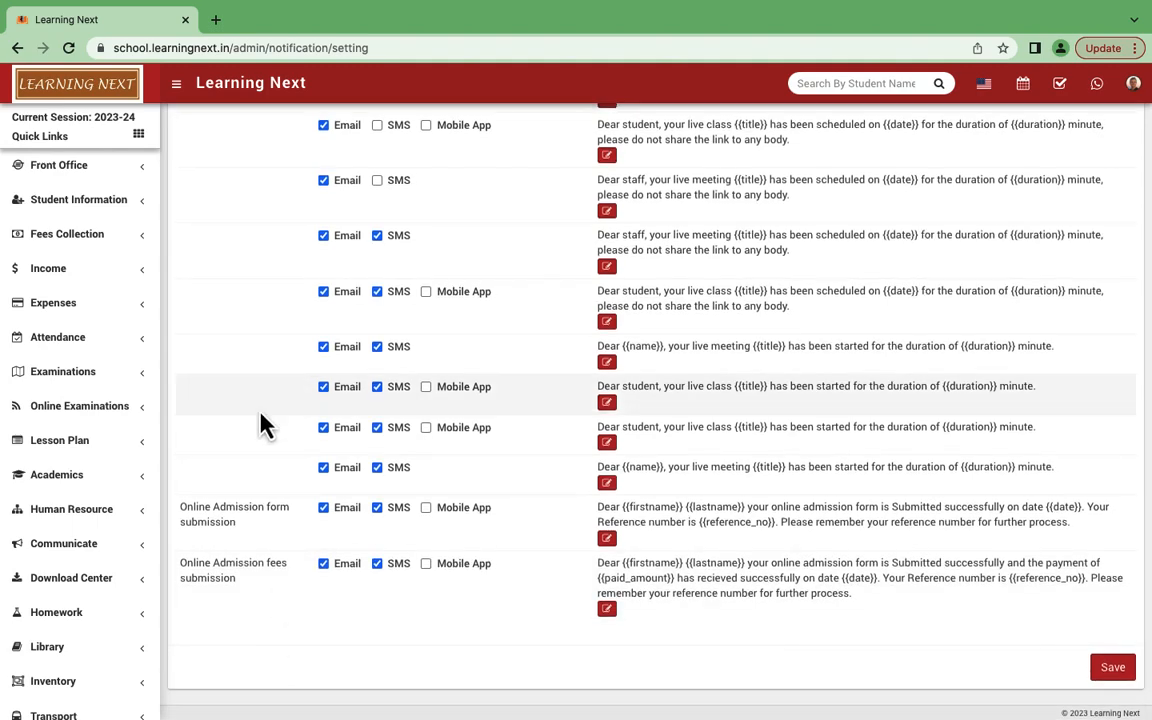
scroll(260, 425, up, 5)
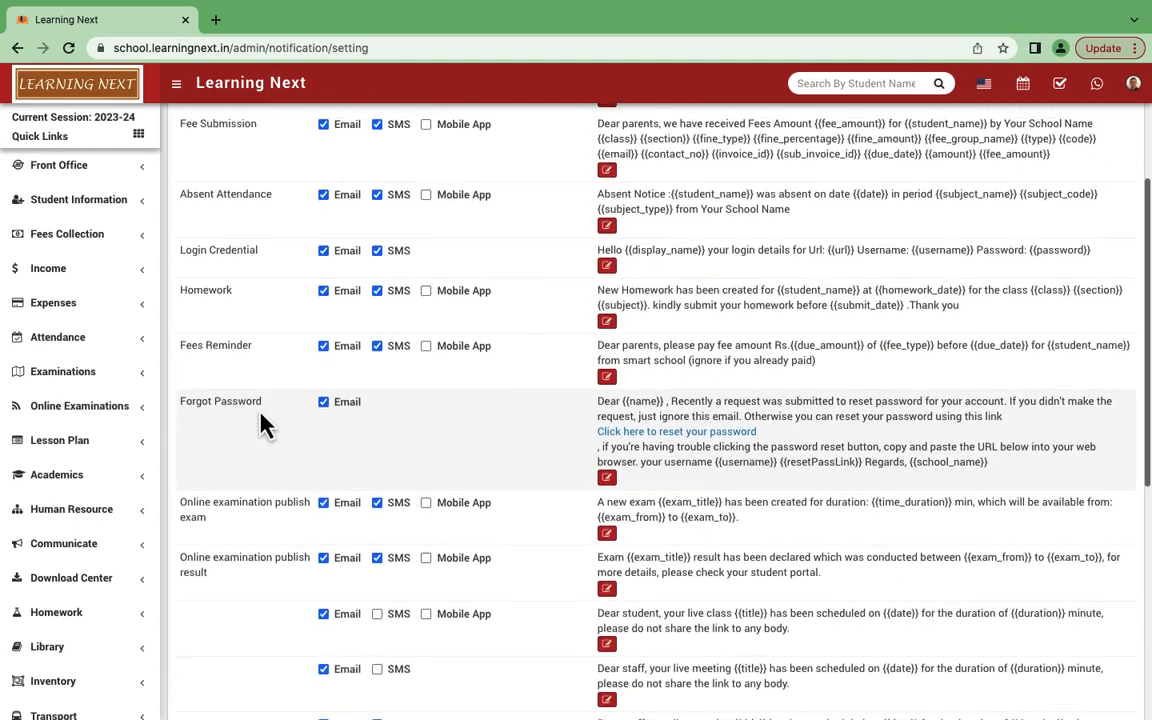
scroll(260, 425, up, 1)
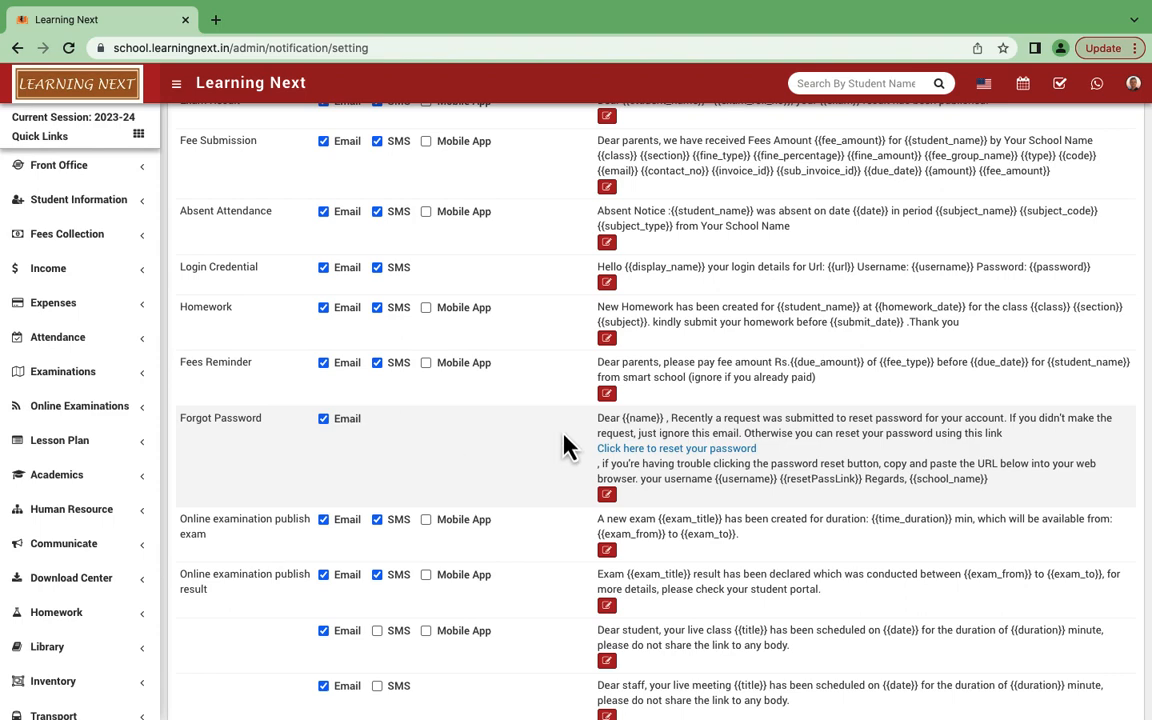
scroll(566, 442, up, 3)
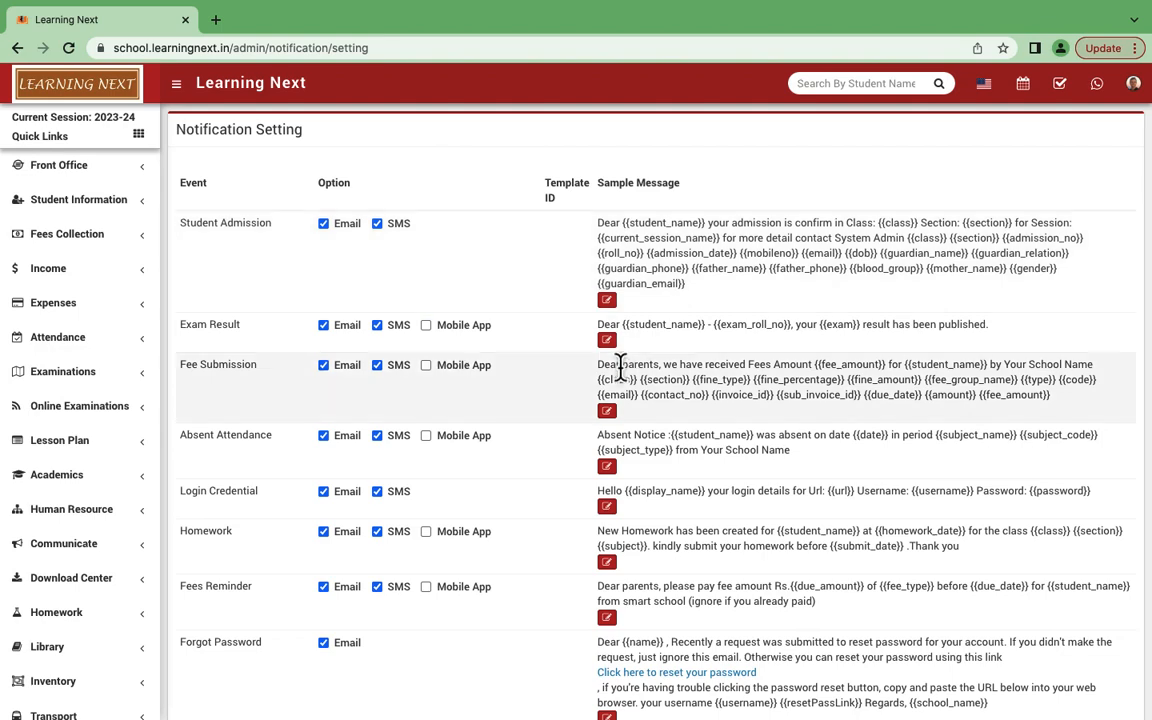
Step: Examine the Fees Reminder sample message and look over the remaining notification message templates
scroll(705, 514, down, 5)
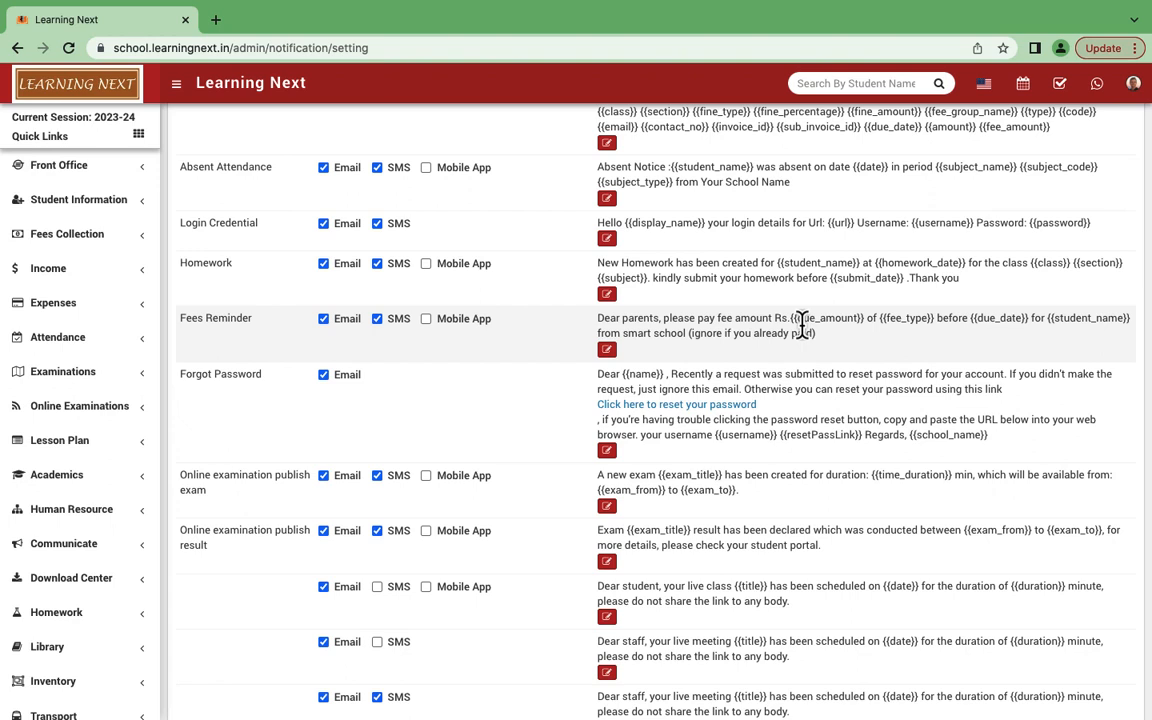
drag(800, 322, 860, 320)
drag(597, 319, 828, 320)
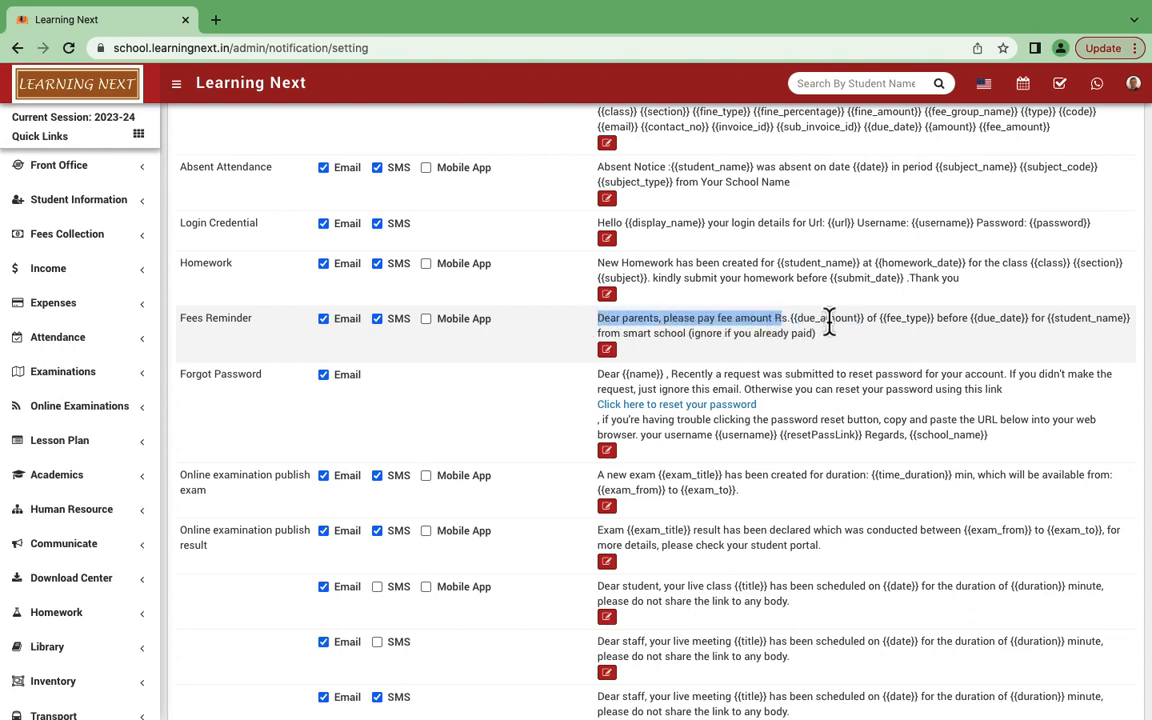
click(828, 320)
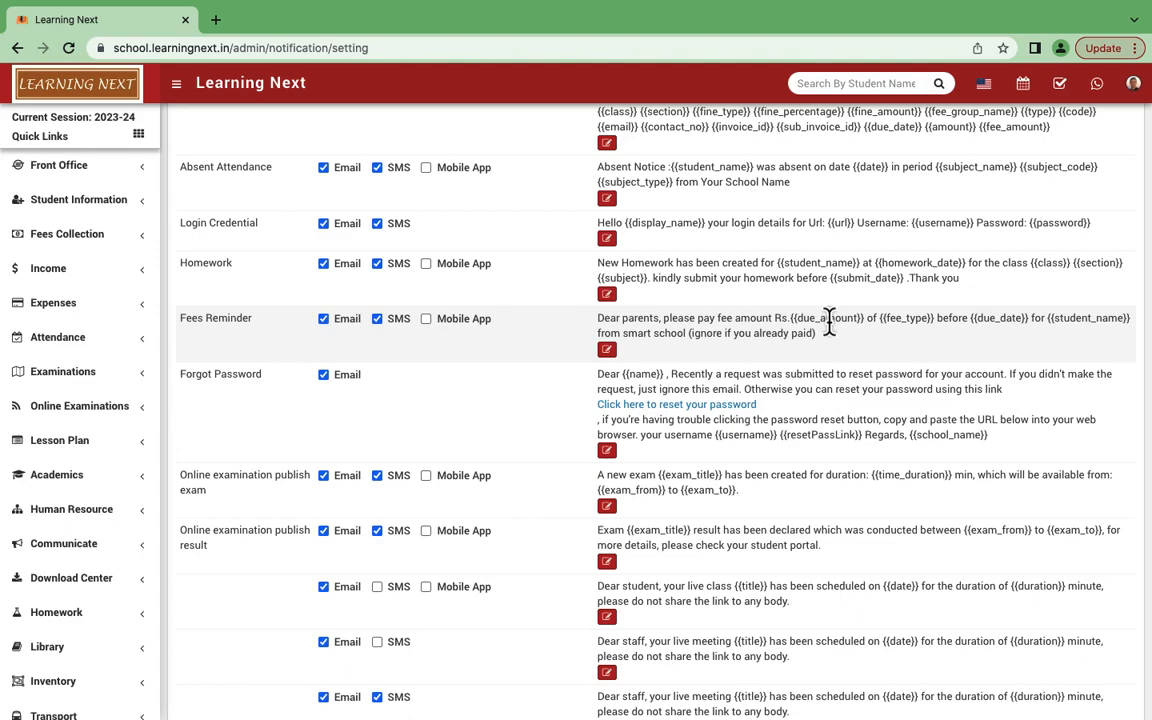
scroll(686, 515, down, 5)
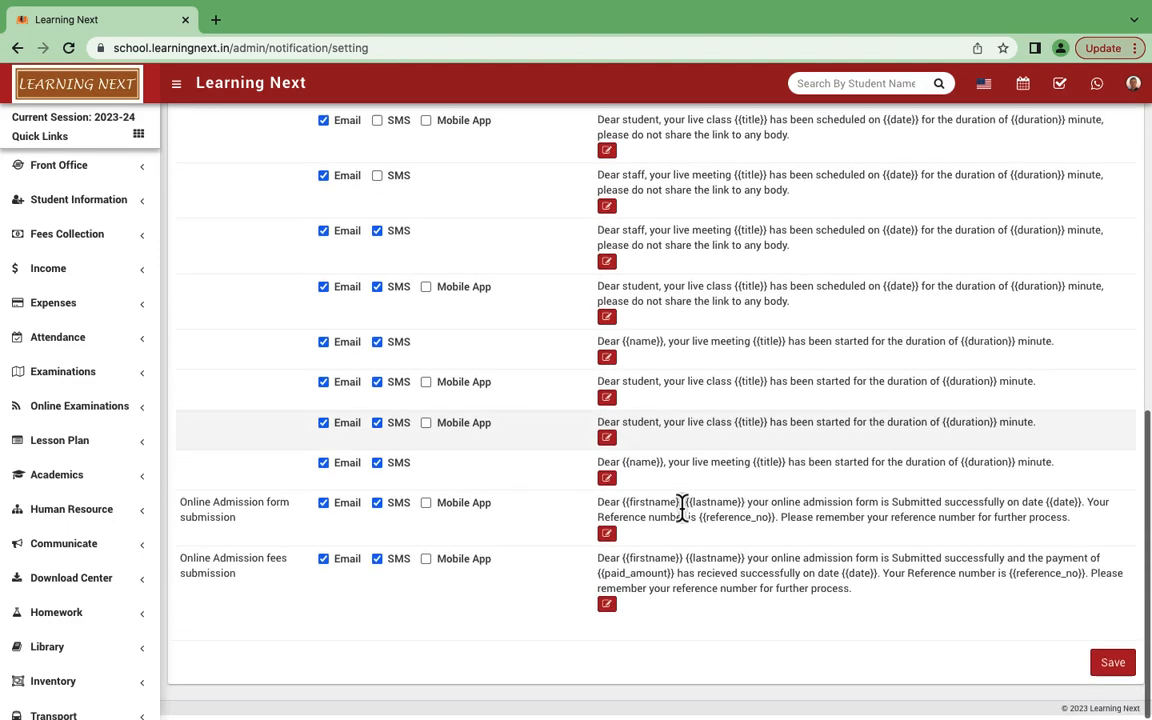
scroll(682, 508, up, 10)
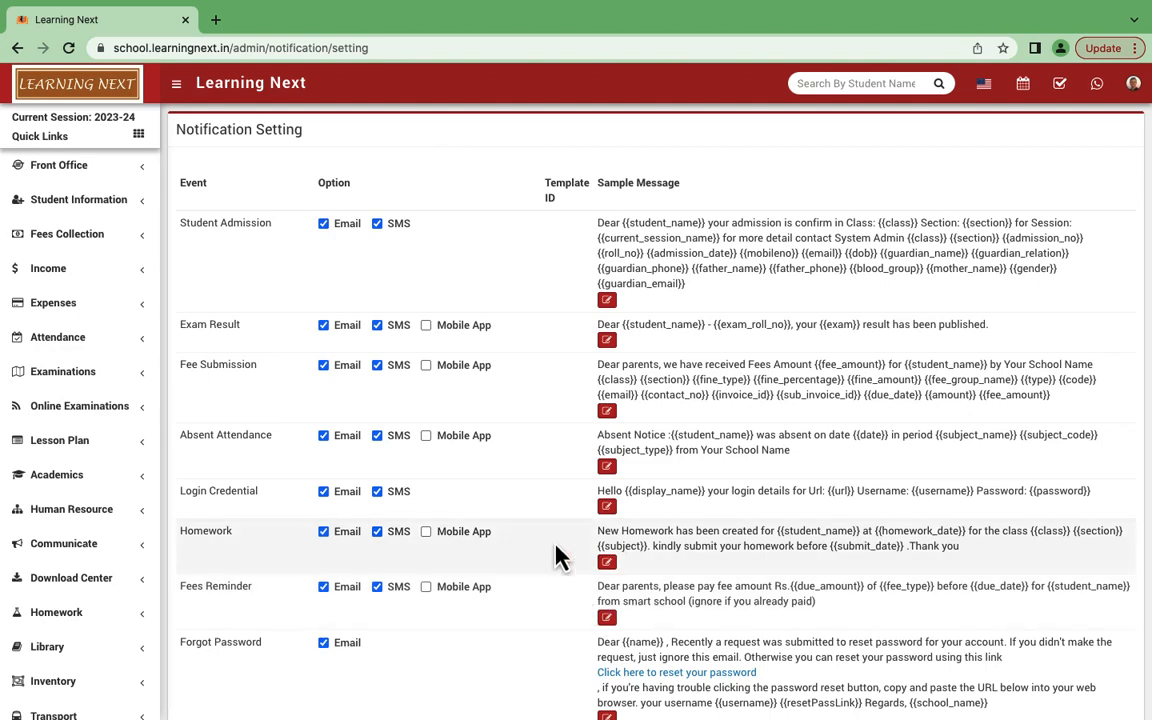
Step: Open the SMS settings and view the Custom SMS Gateway configuration
scroll(533, 490, down, 15)
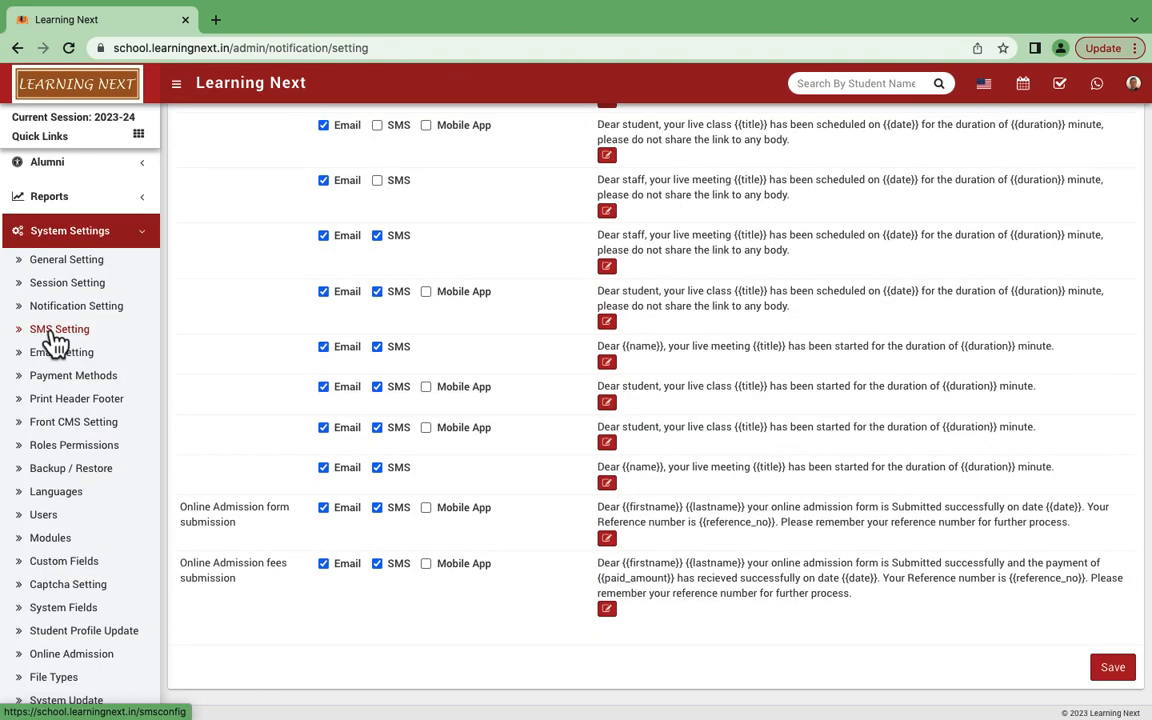
click(57, 335)
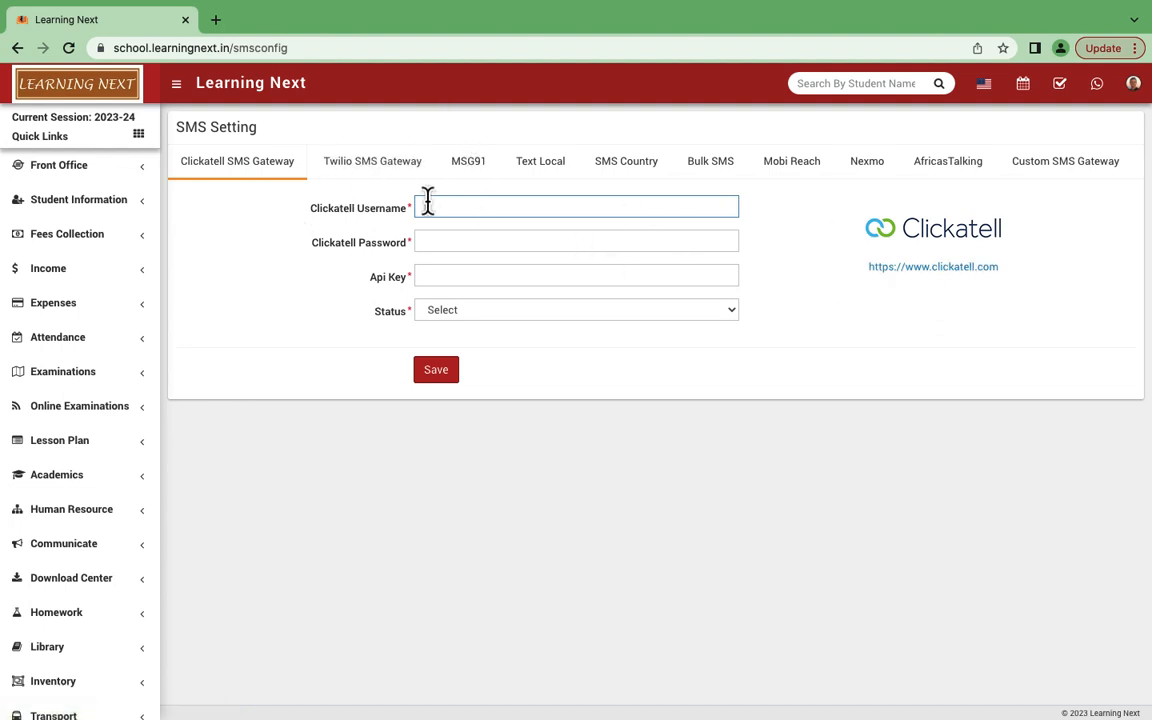
click(1060, 172)
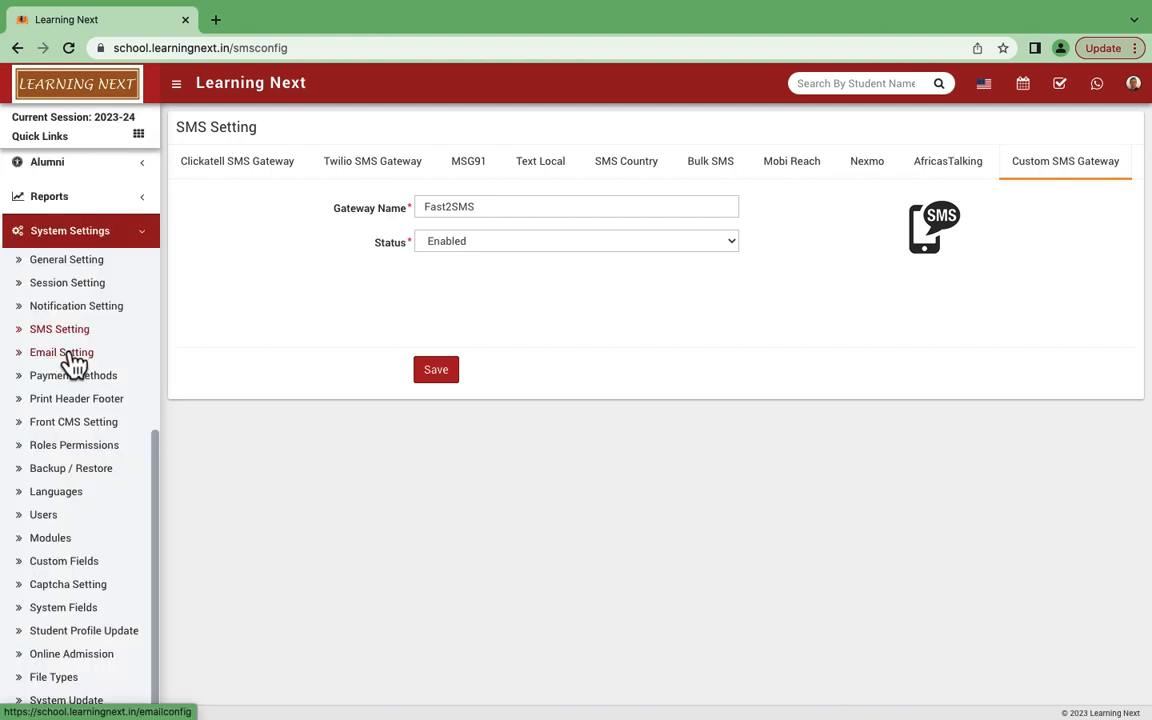
Step: Open the email settings and examine the SMTP configuration, highlighting the SMTP username
click(72, 356)
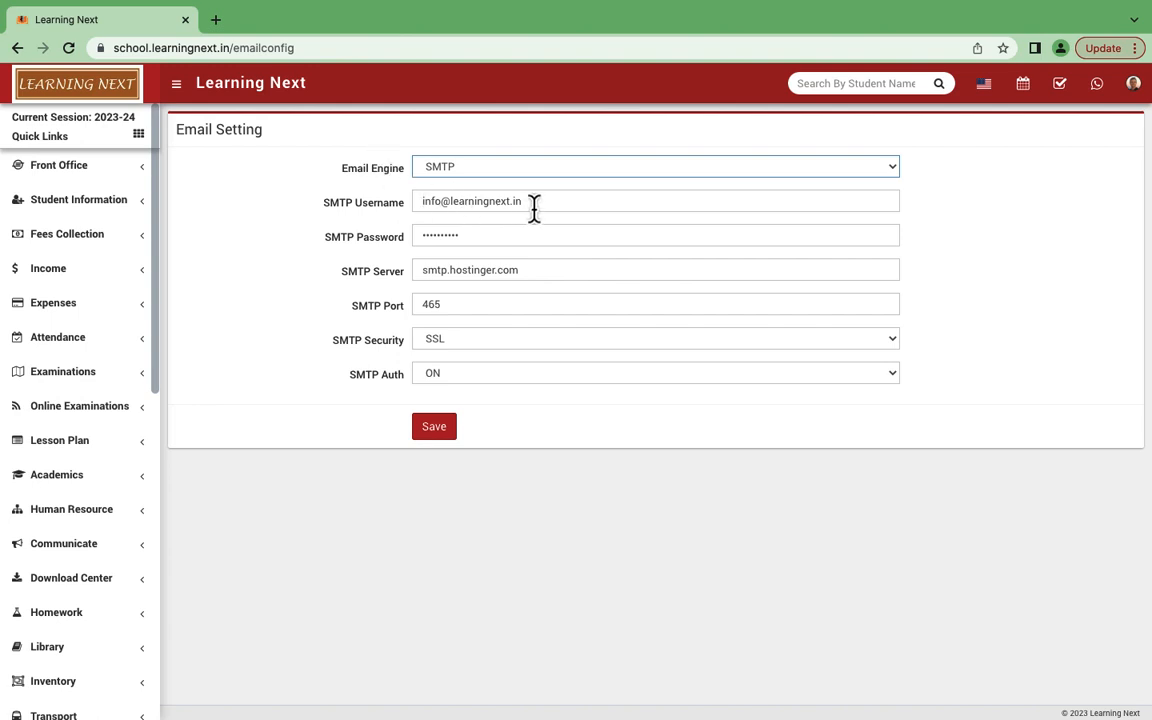
drag(534, 206, 405, 213)
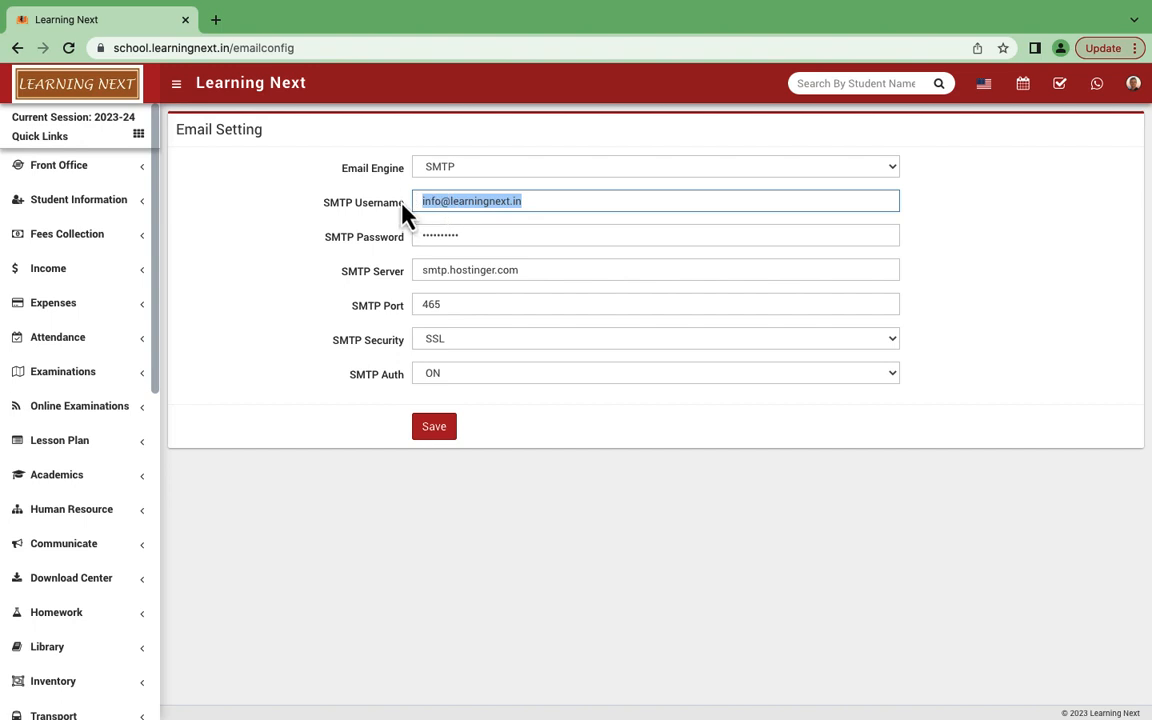
click(297, 252)
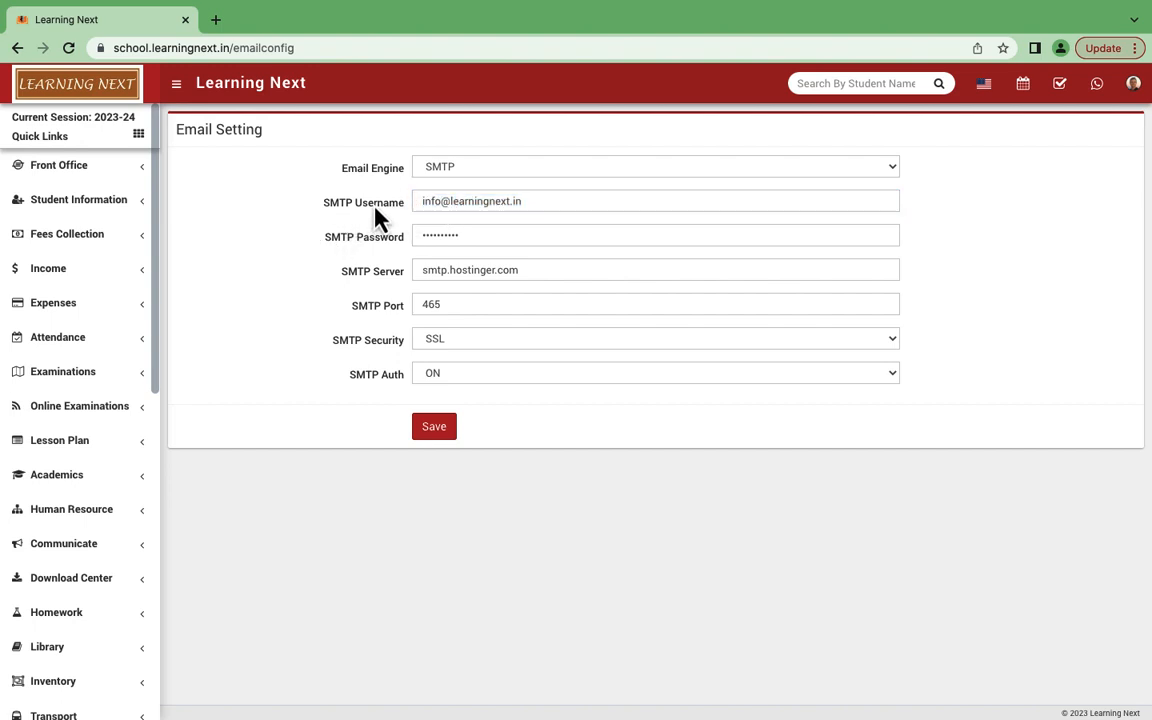
drag(419, 198, 527, 195)
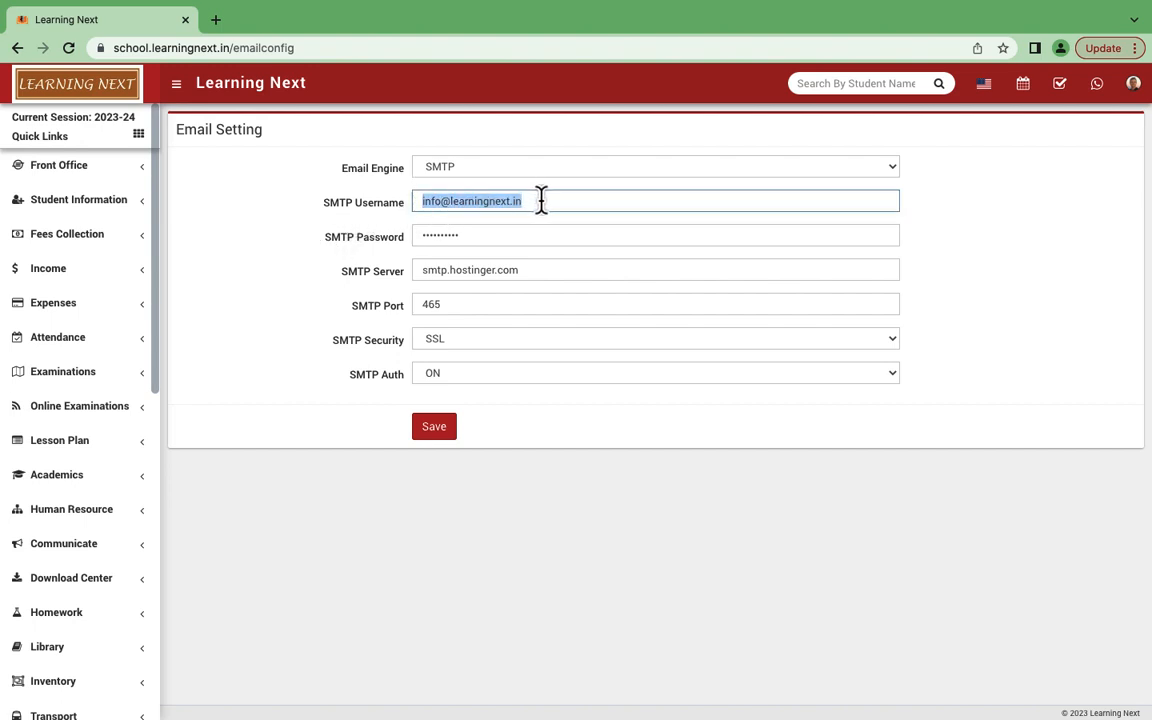
Step: Highlight the SMTP username in the email settings and look over the remaining SMTP server fields
click(443, 205)
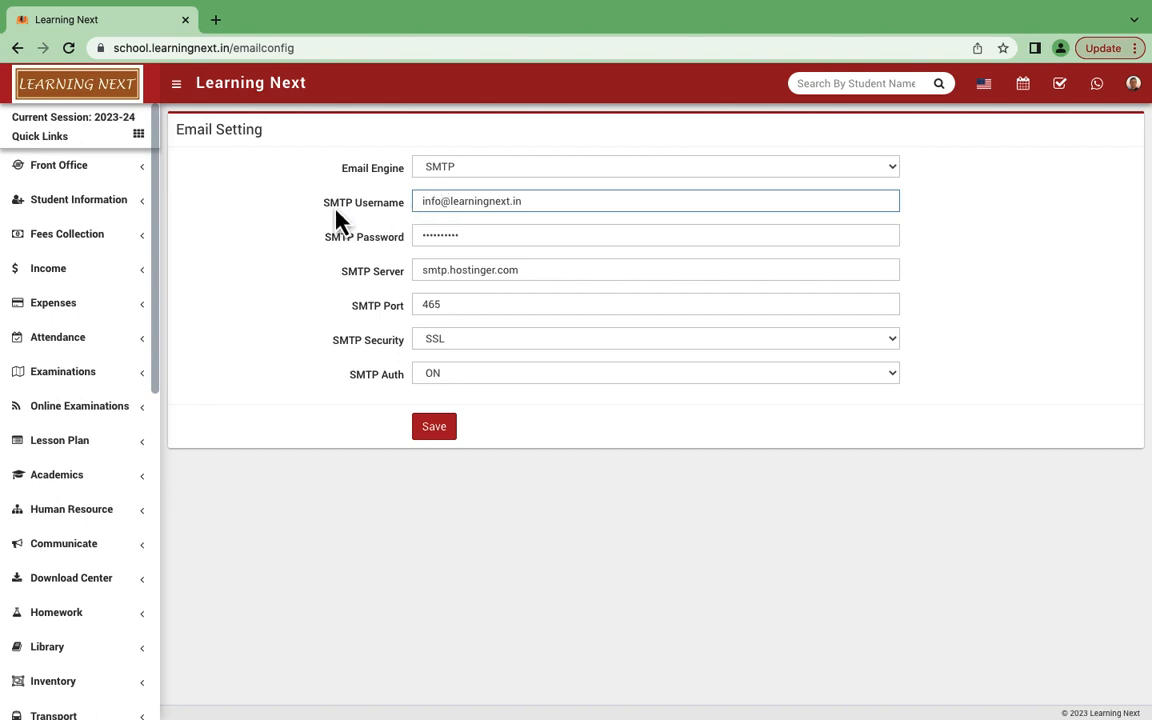
drag(542, 200, 425, 204)
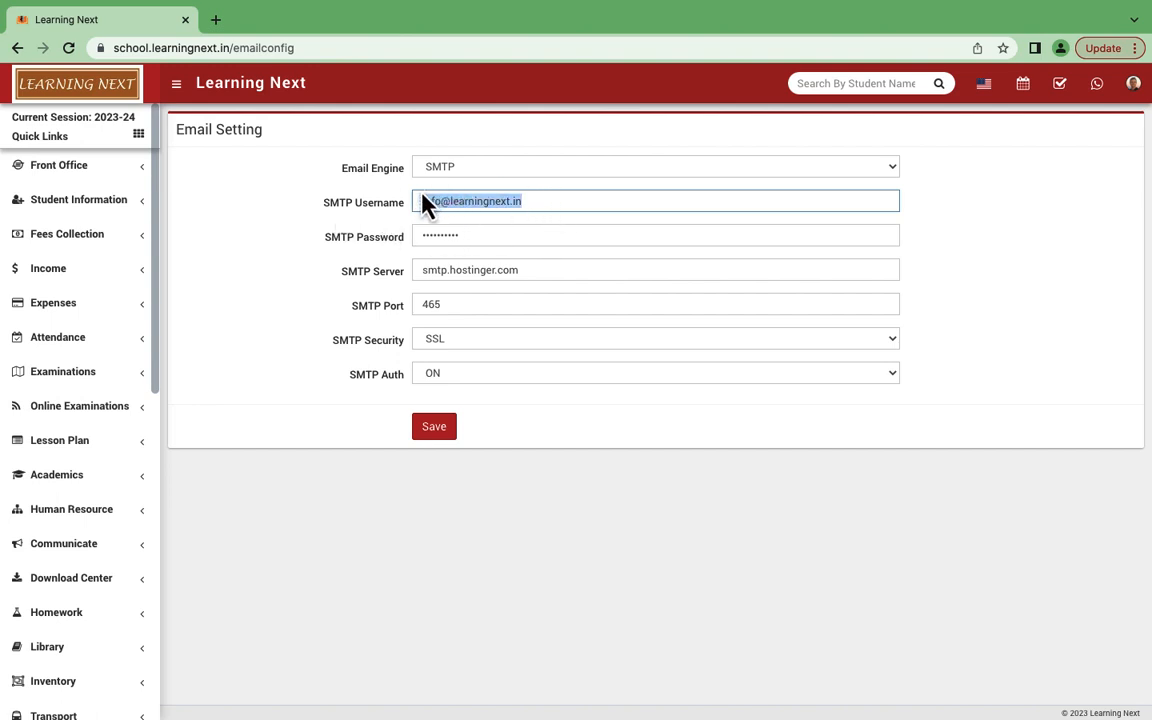
click(268, 240)
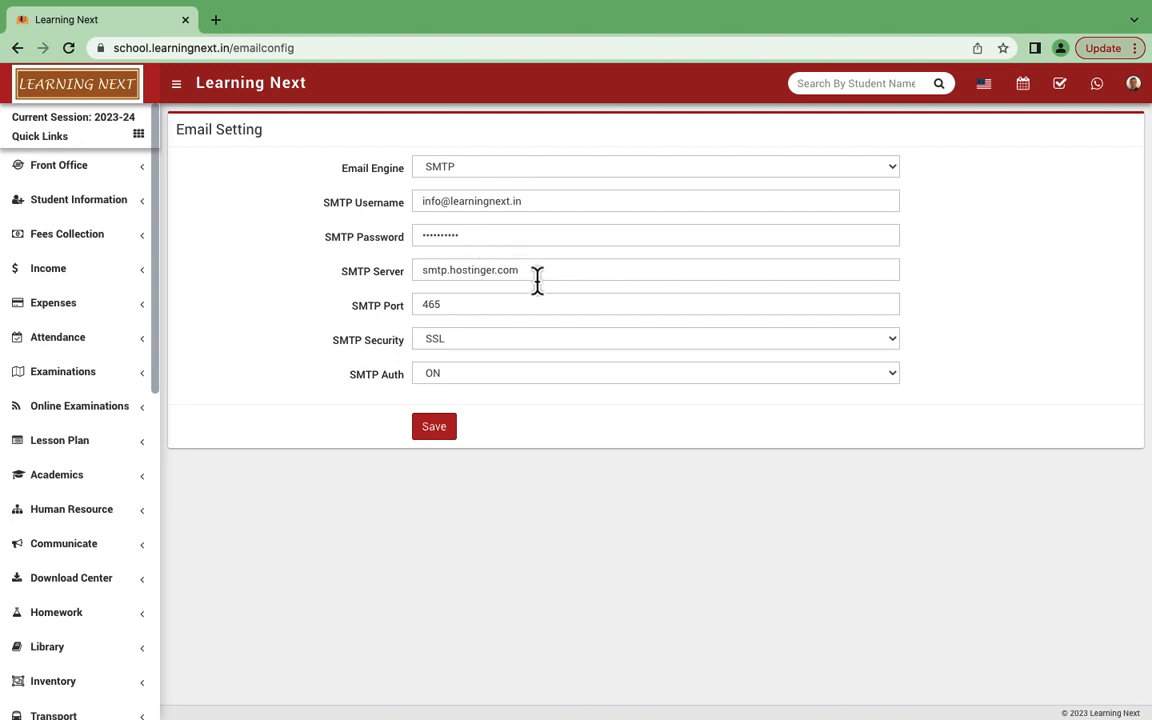
click(535, 202)
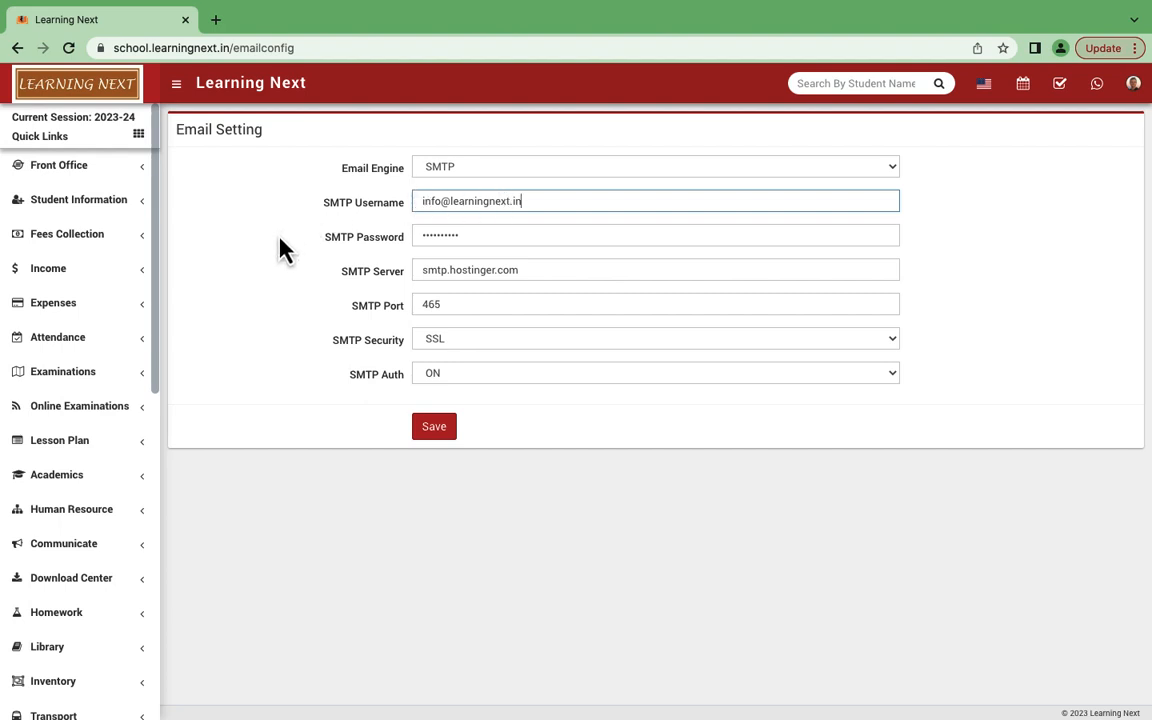
click(281, 314)
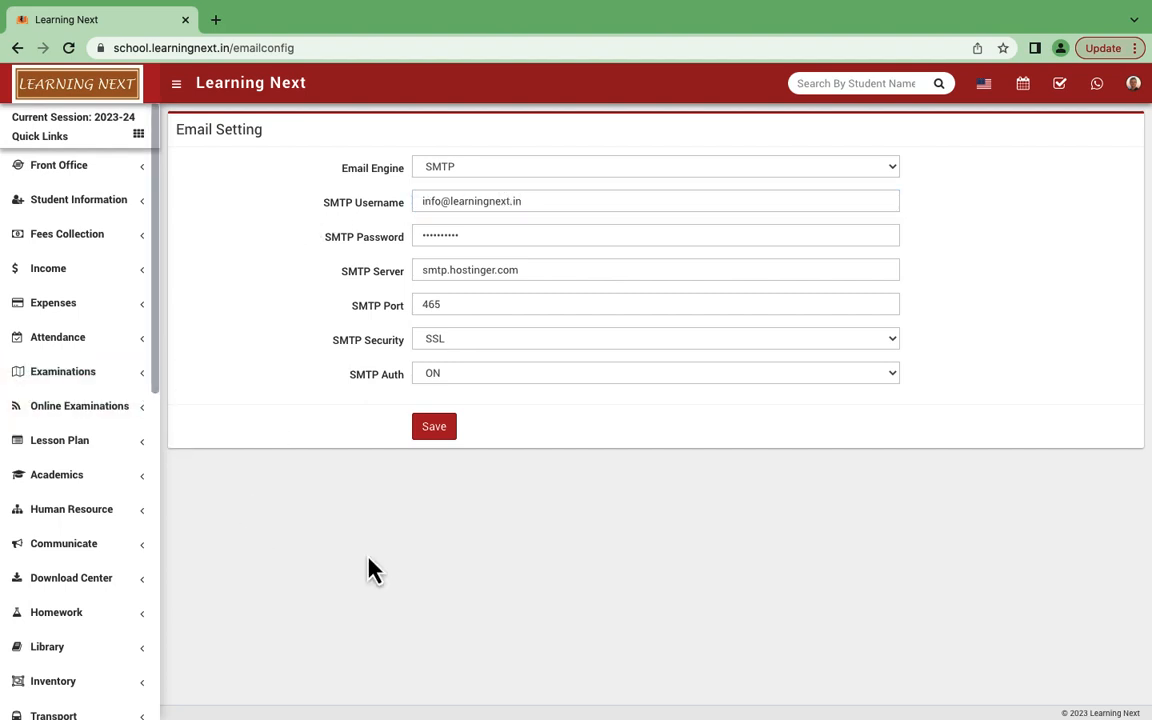
Step: Open the payment methods settings and compare the credential fields required for the Paytm and Razorpay gateways
drag(154, 375, 168, 714)
click(46, 380)
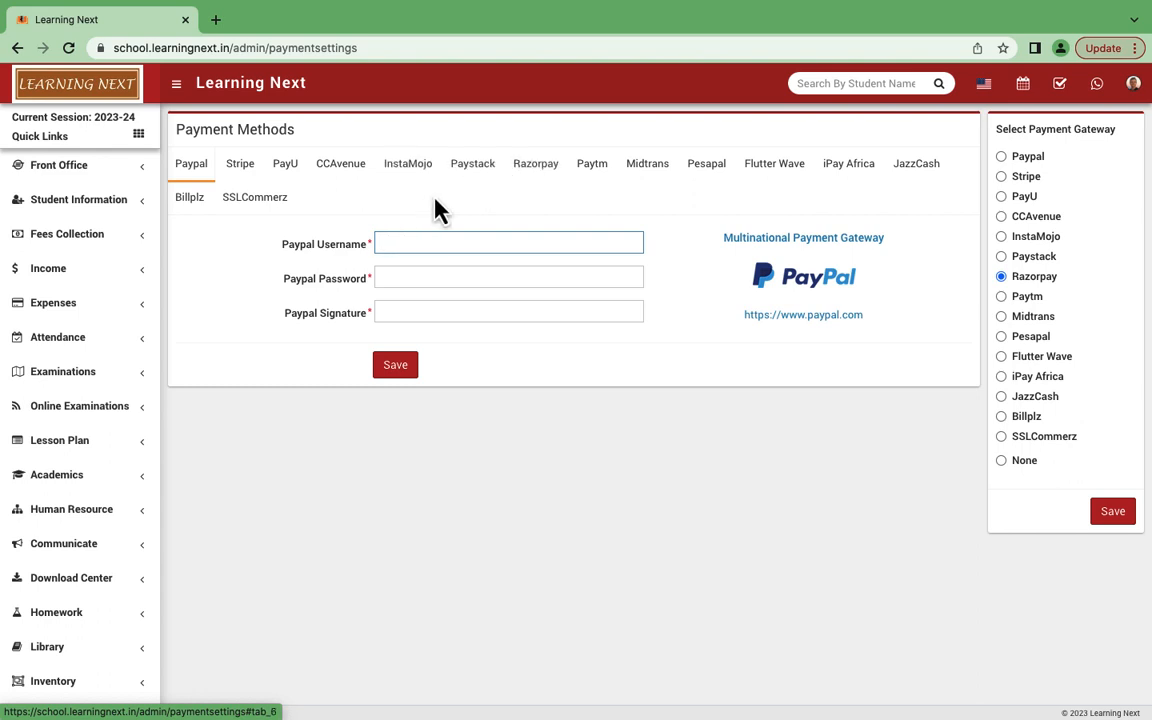
click(594, 178)
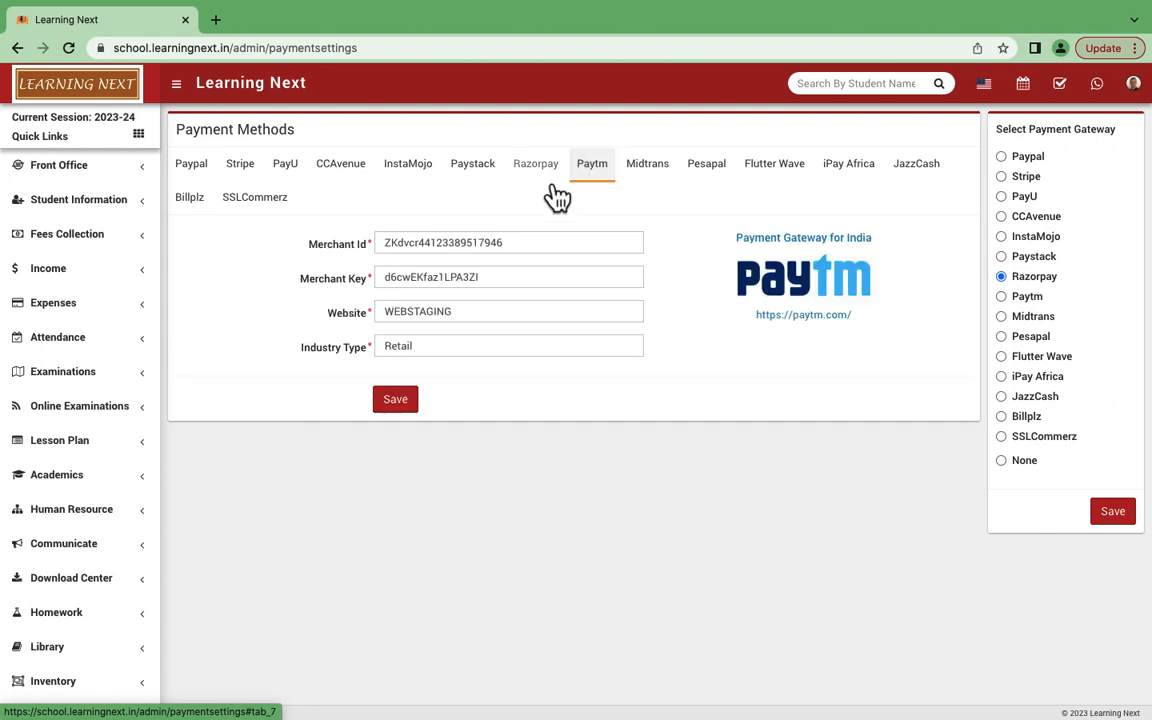
click(541, 178)
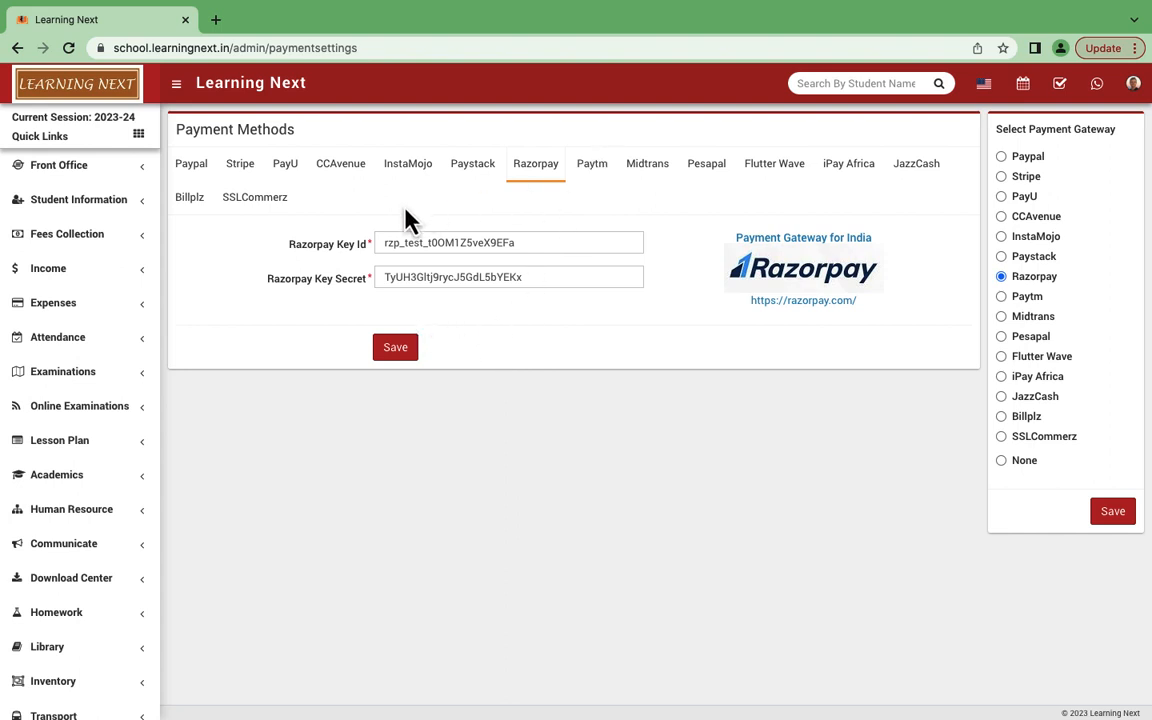
click(535, 244)
click(466, 215)
click(591, 166)
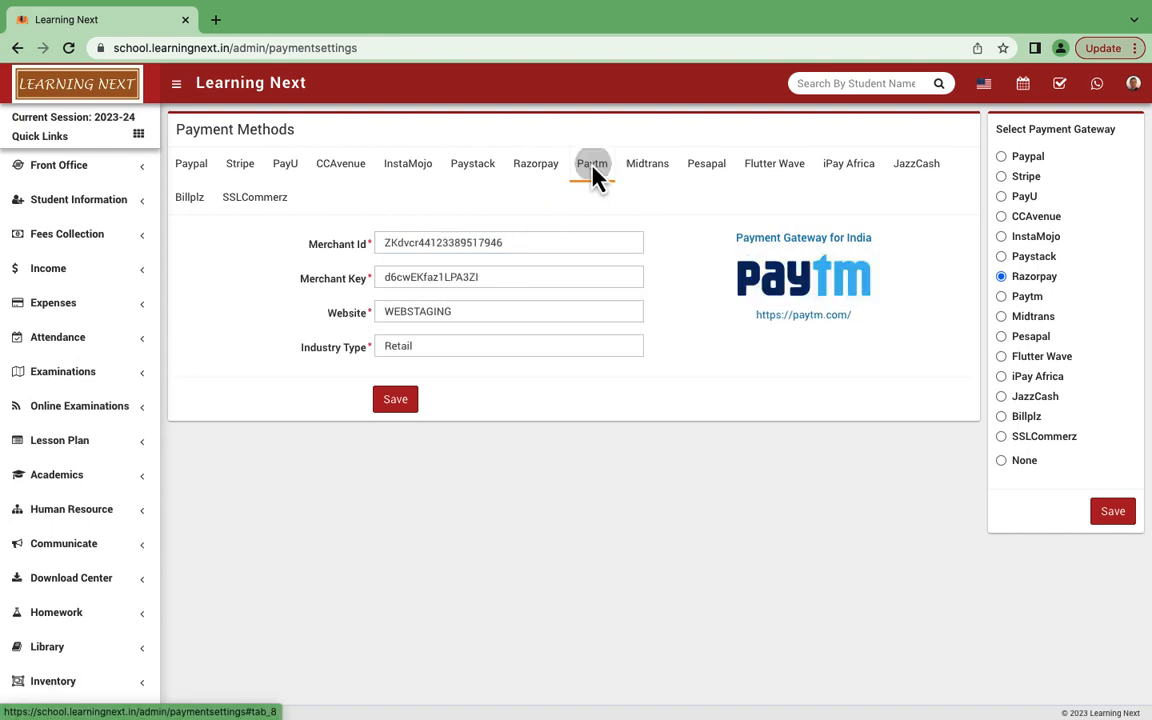
click(538, 170)
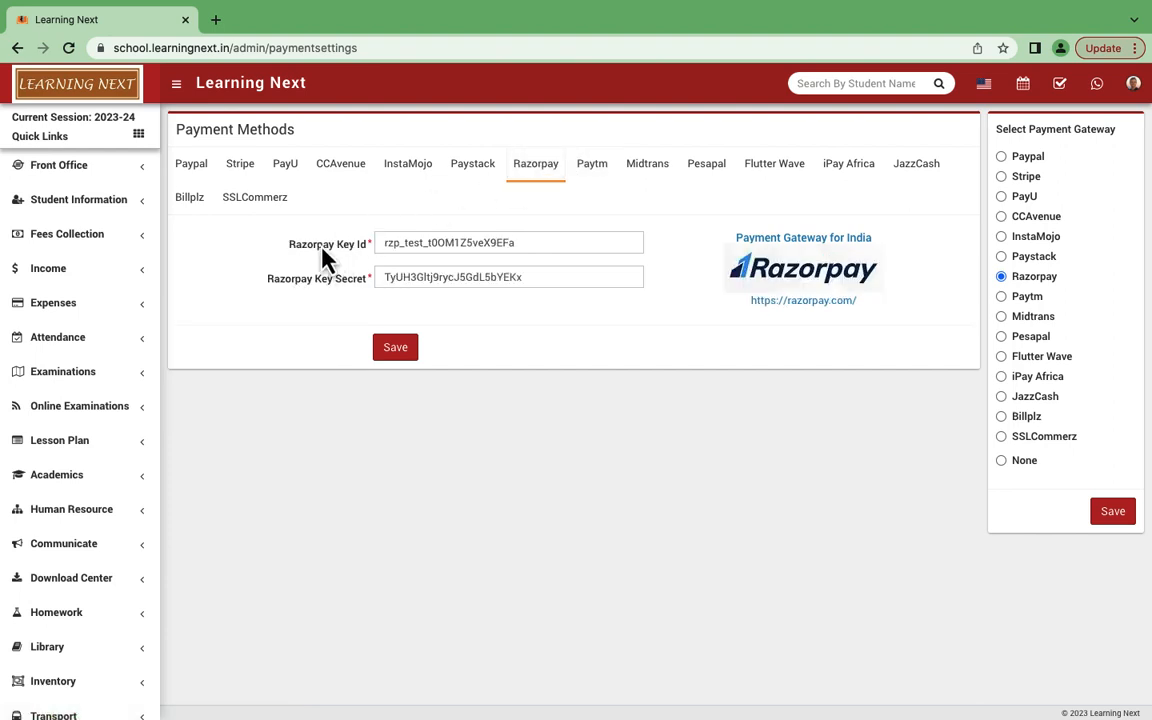
click(523, 243)
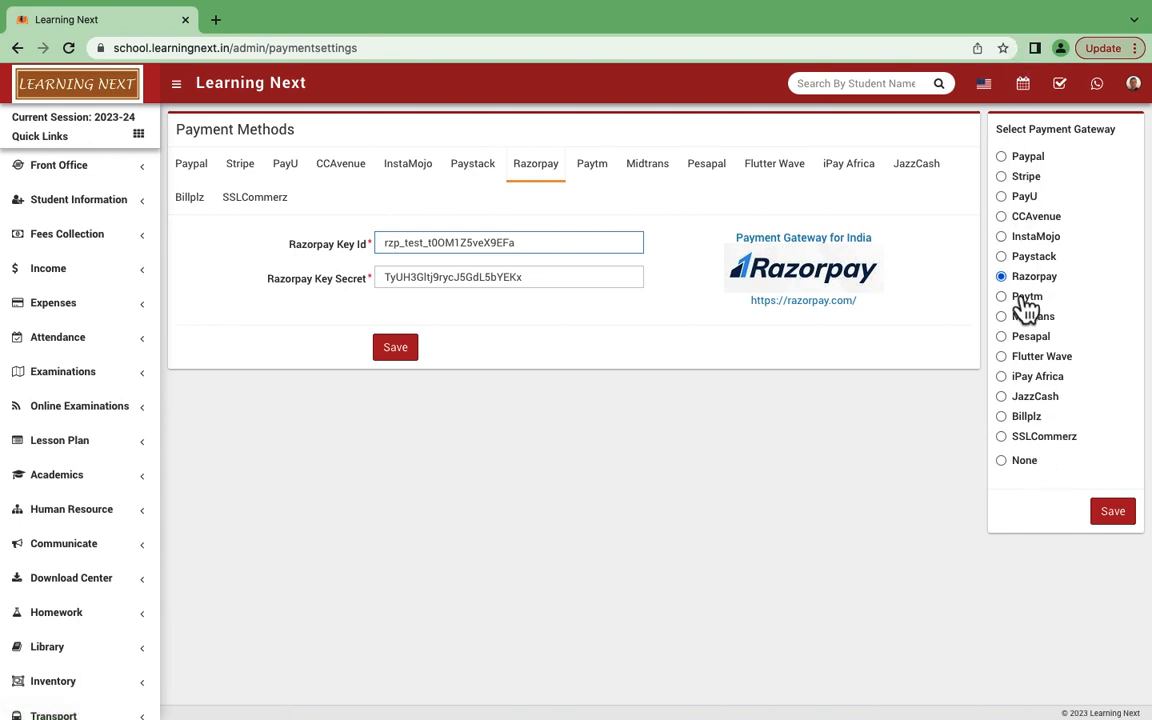
Step: Open the print header and footer settings and examine the header image and footer content of the Fees Receipt
scroll(40, 600, down, 8)
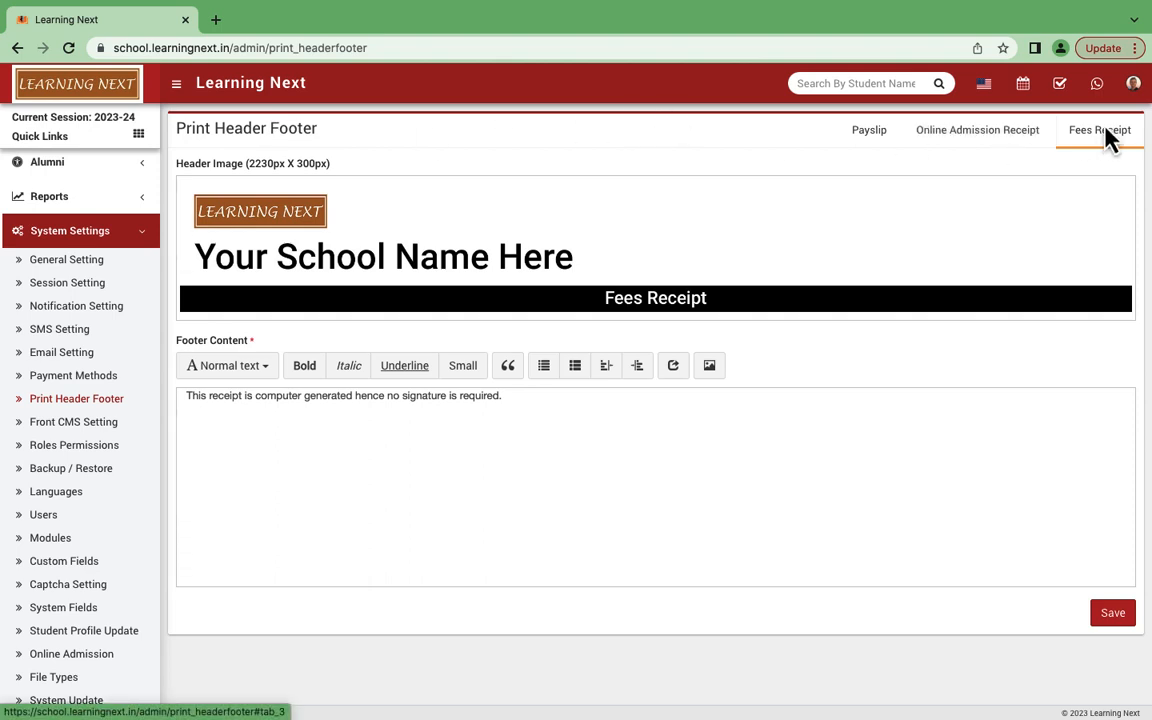
mouse_move(643, 229)
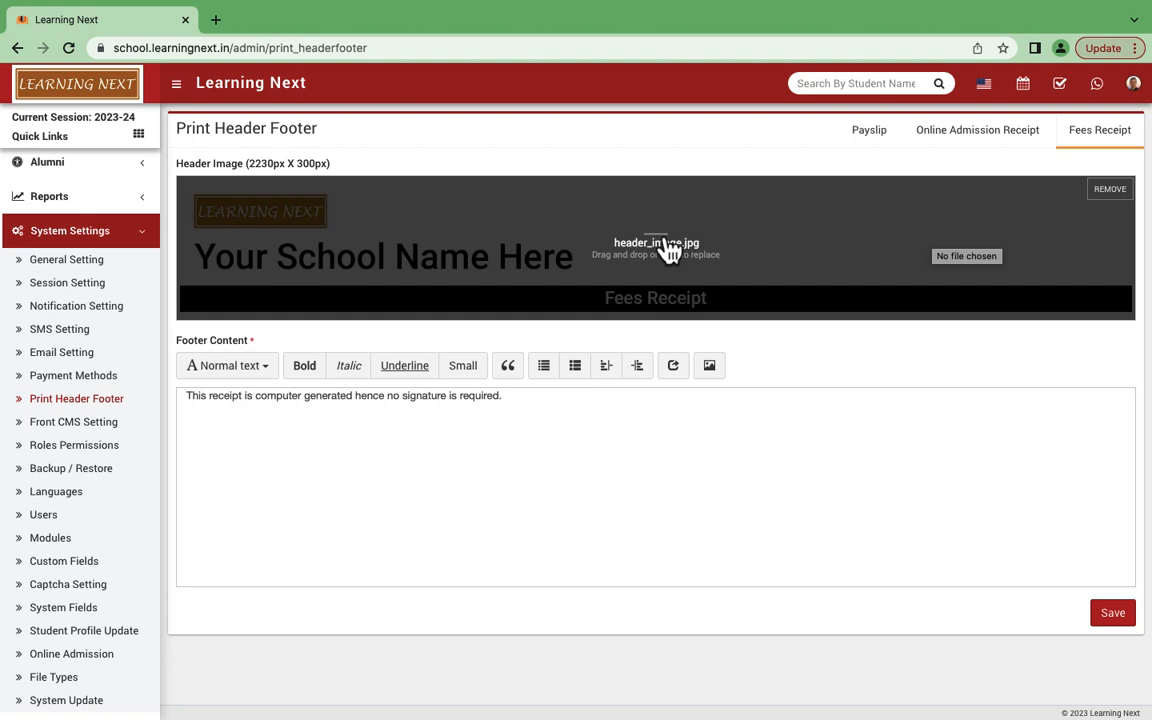
click(516, 407)
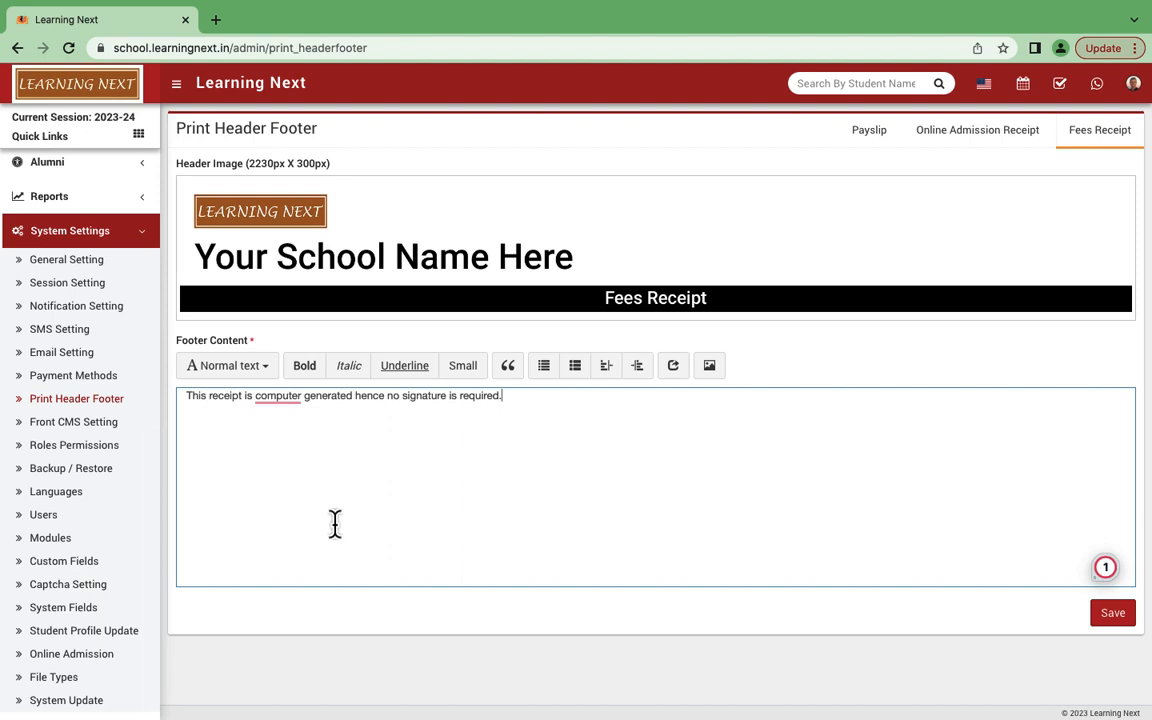
mouse_move(1020, 234)
Step: View the header image and footer content for the Payslip and the Online Admission Receipt
click(872, 138)
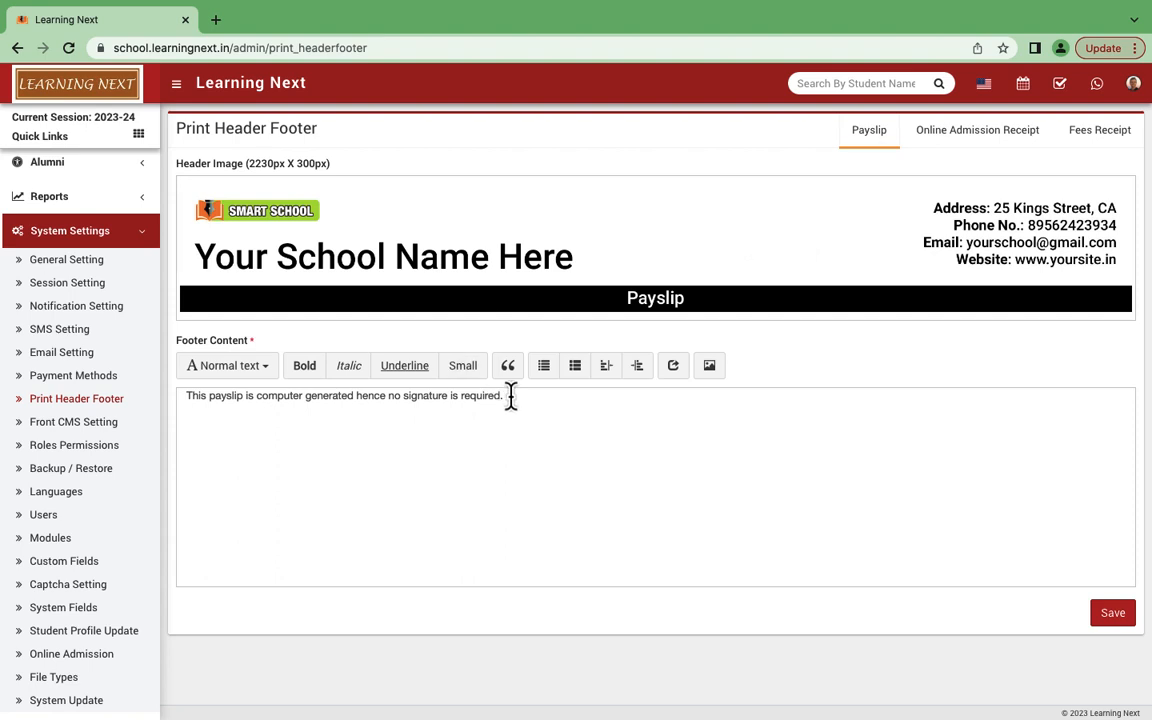
click(510, 395)
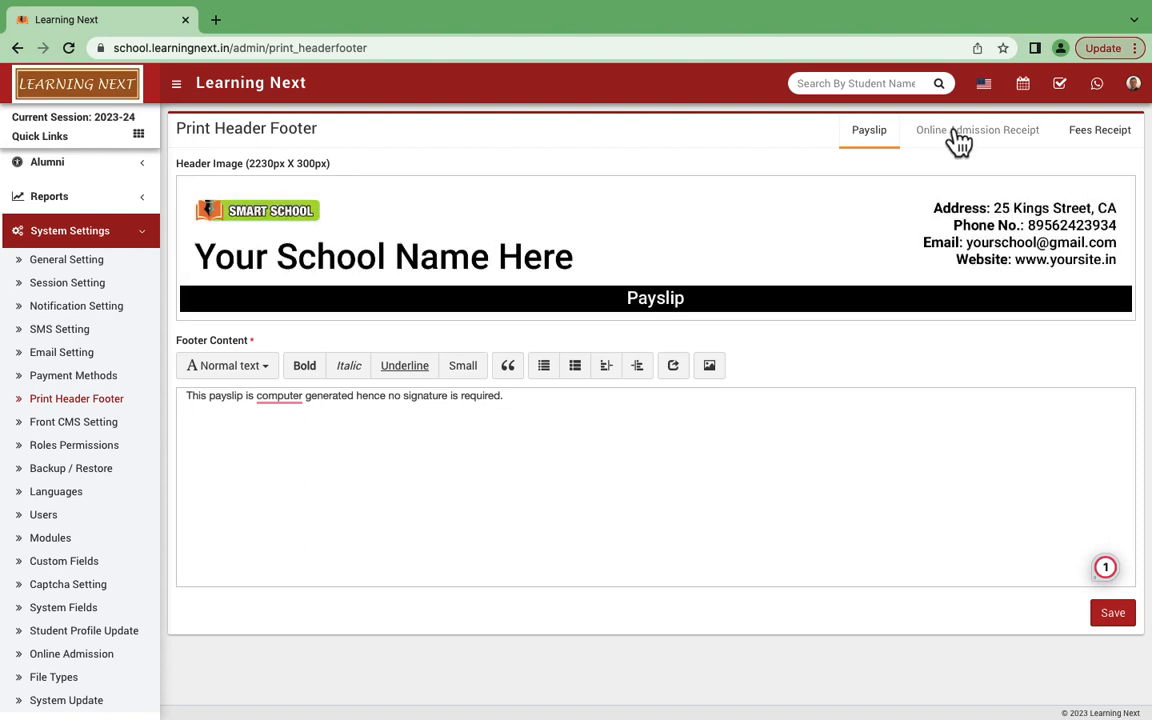
click(957, 140)
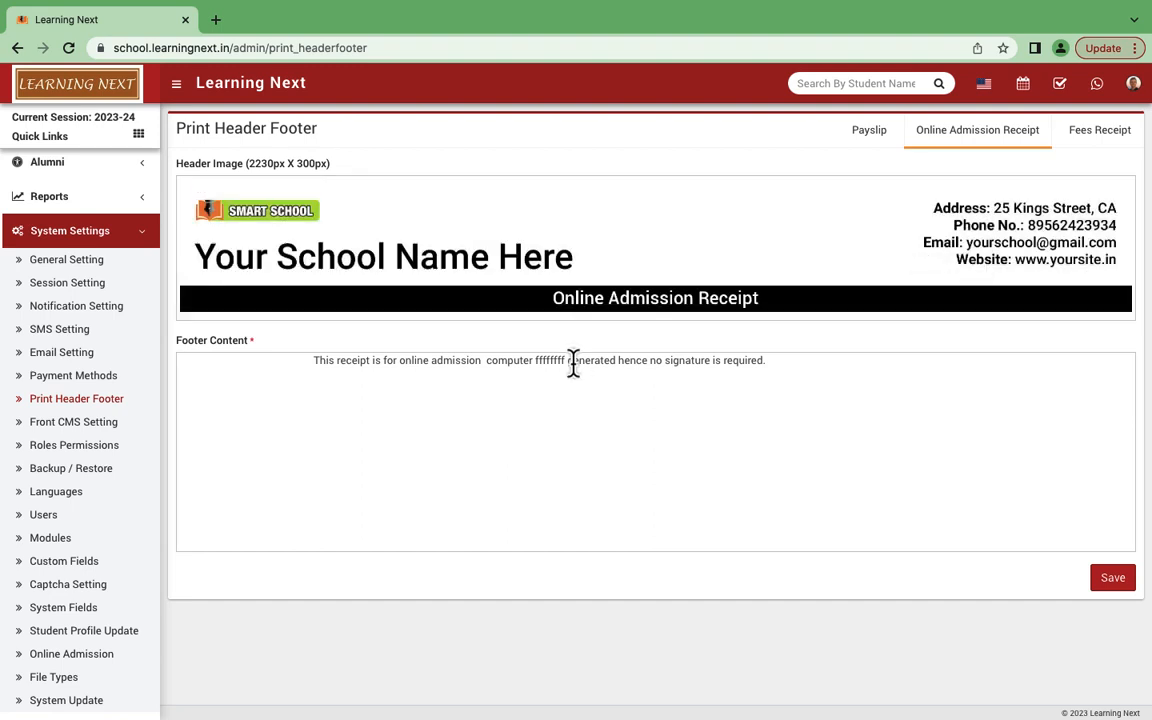
click(573, 364)
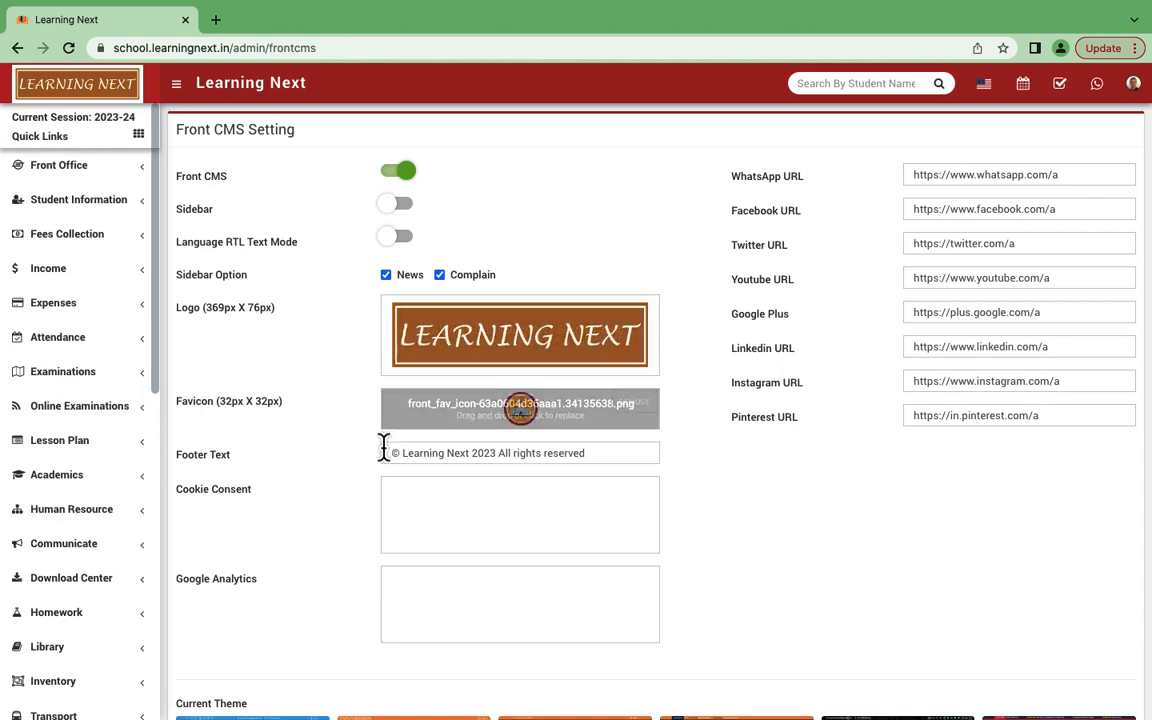
Step: Review the Front CMS settings, from the logo and footer text down to the available website themes
scroll(360, 567, down, 3)
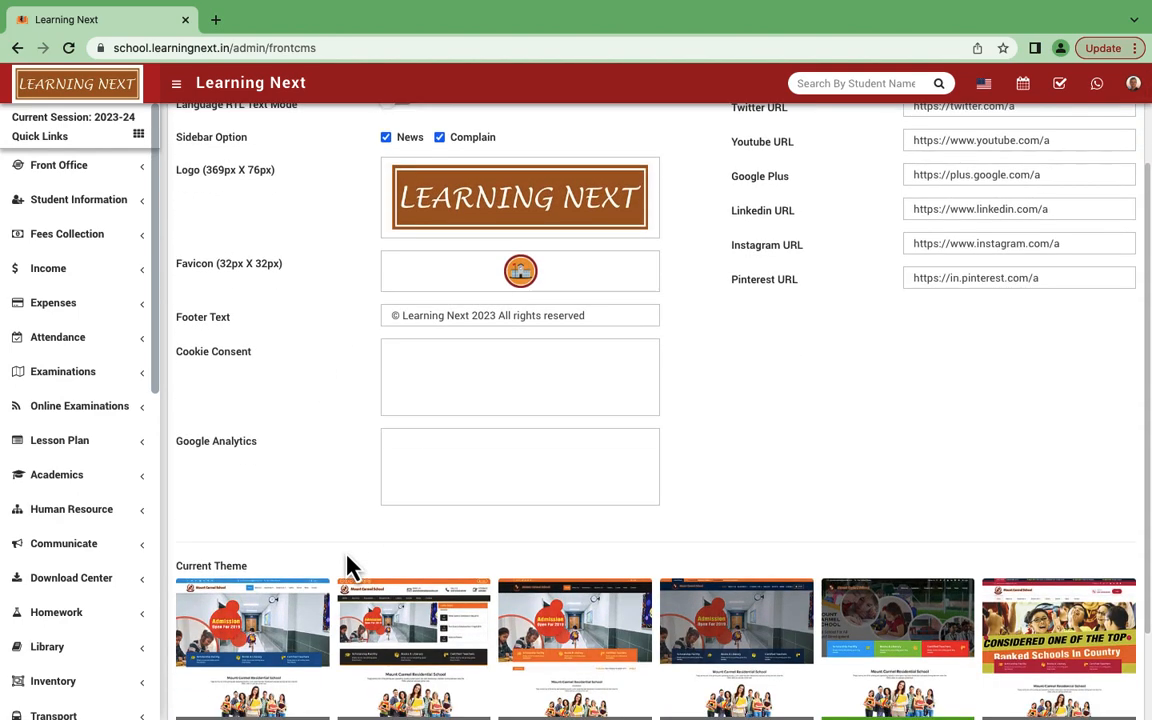
scroll(350, 567, down, 3)
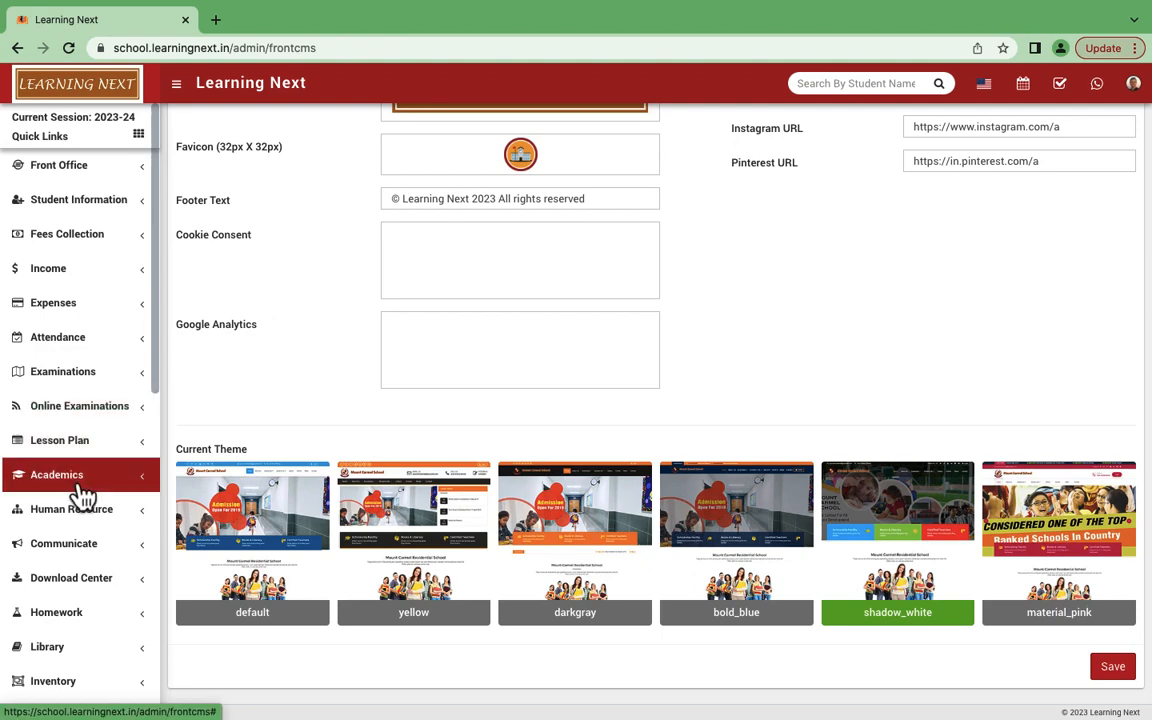
Step: Open the roles and permissions settings and highlight the Principal role's type in the role list
scroll(82, 490, down, 7)
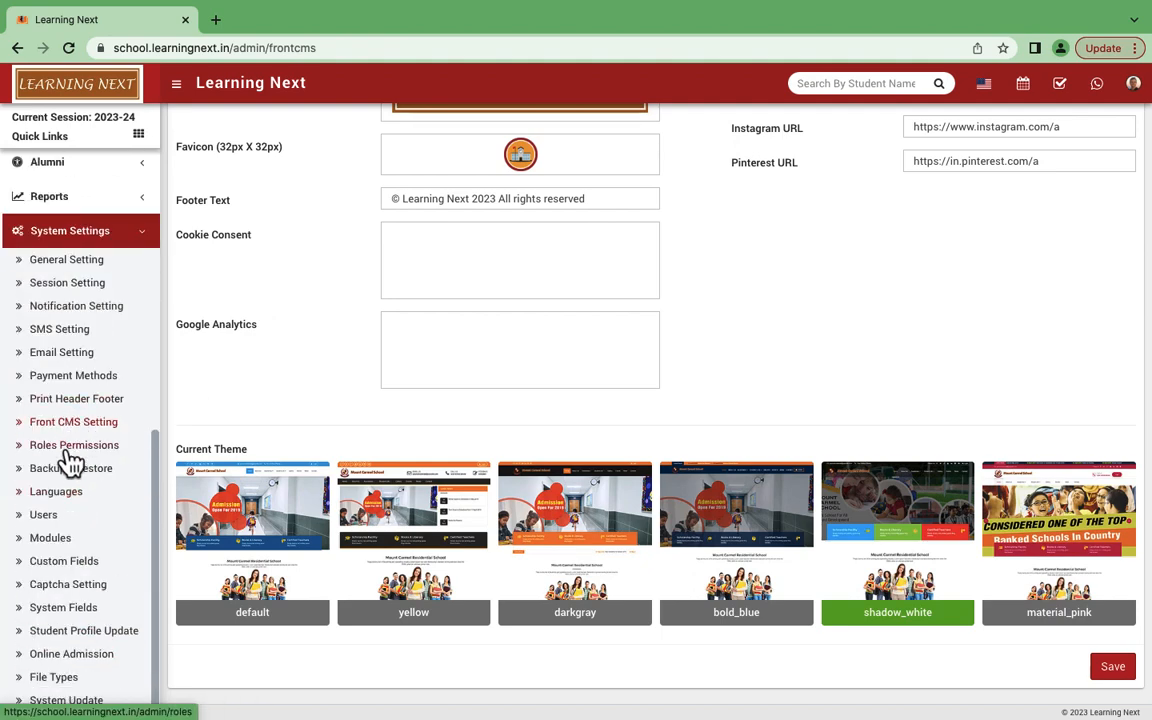
click(69, 452)
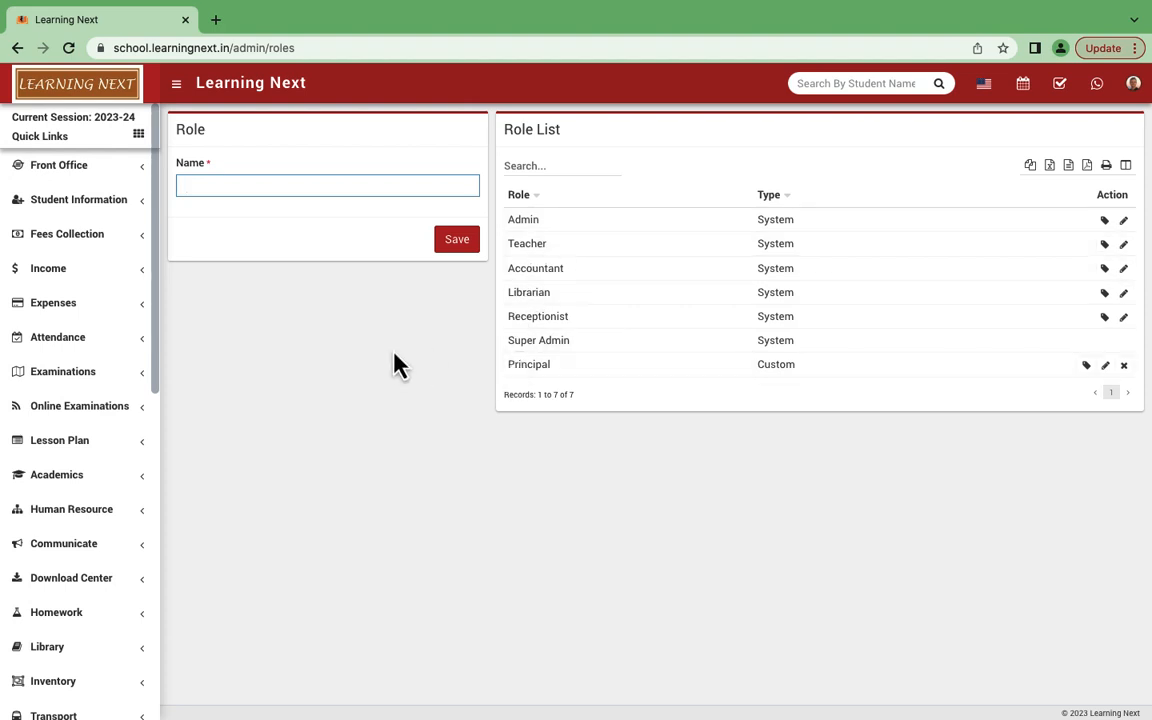
double_click(778, 366)
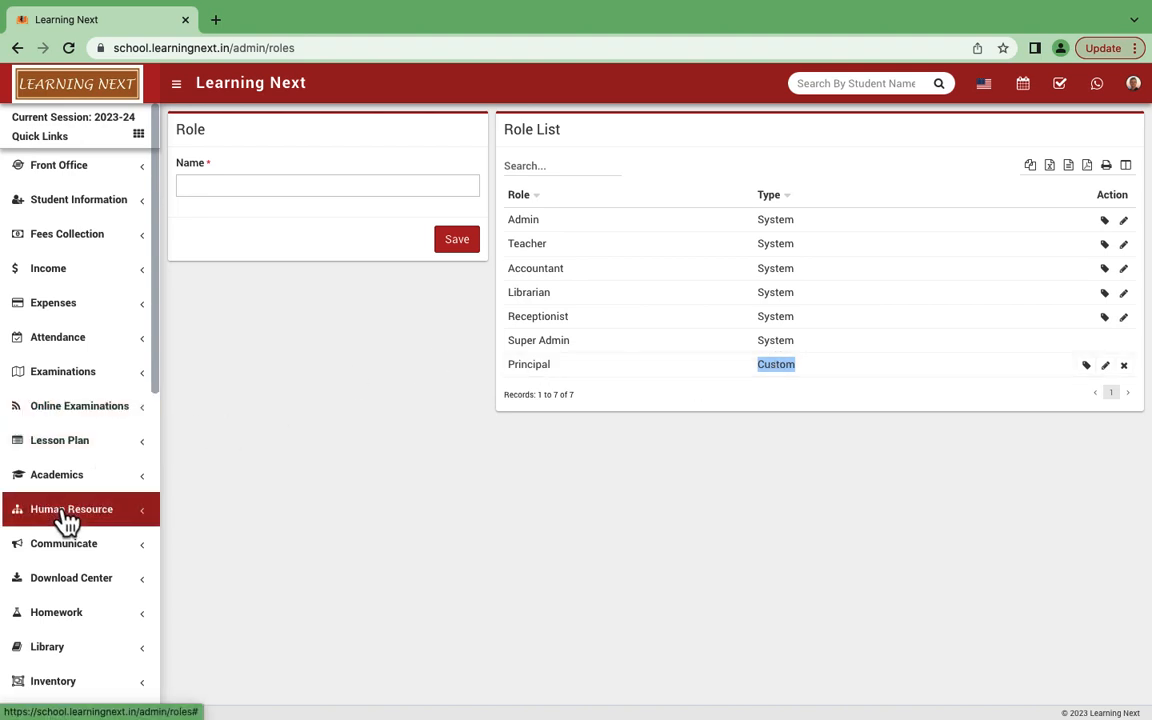
Step: Open the Principal role's permission assignment and review the View, Add, Edit and Delete rights for all modules
click(1087, 367)
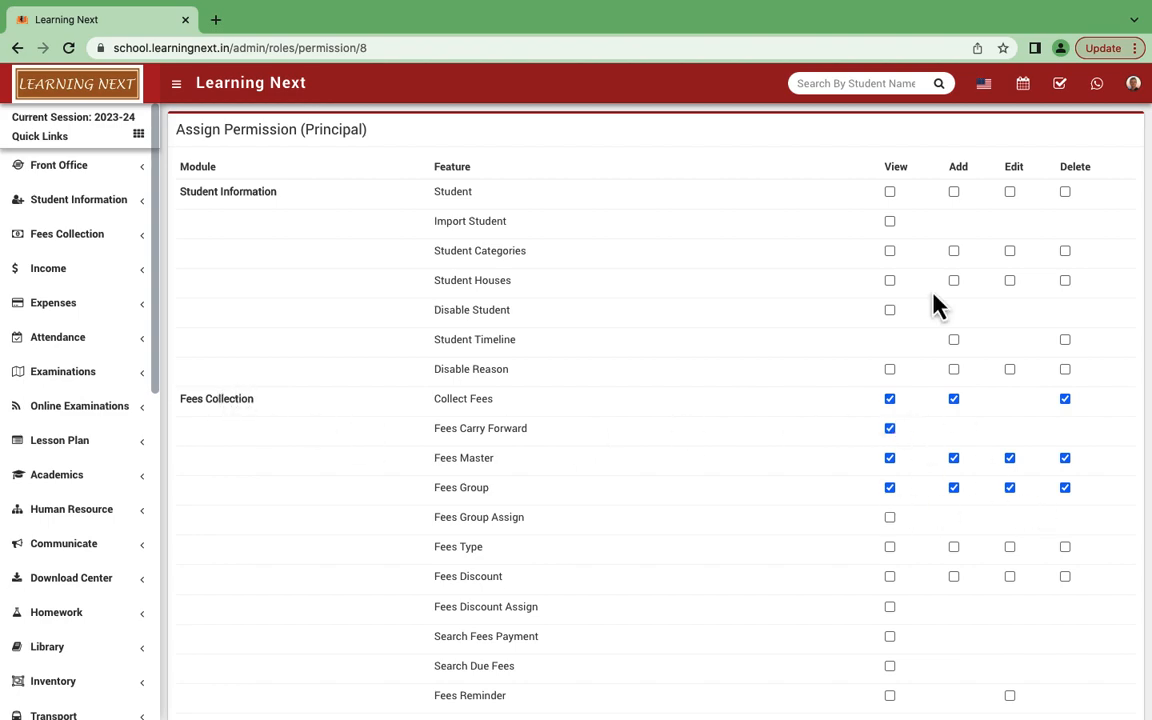
scroll(676, 527, down, 15)
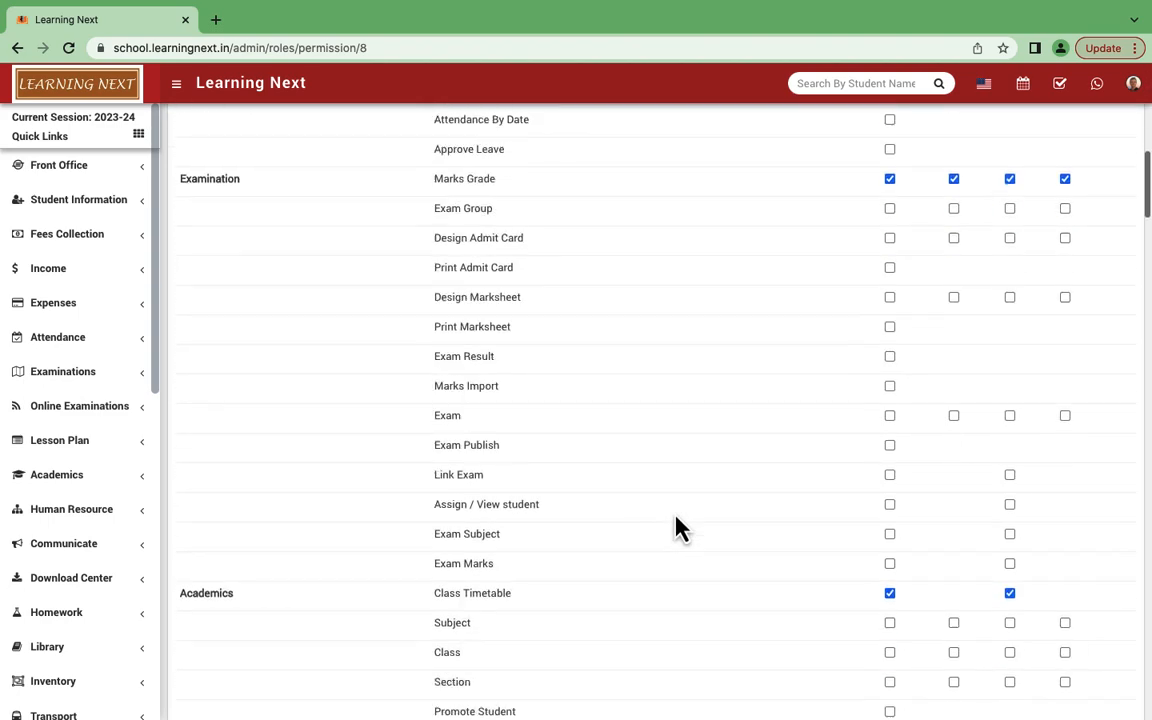
scroll(676, 527, down, 20)
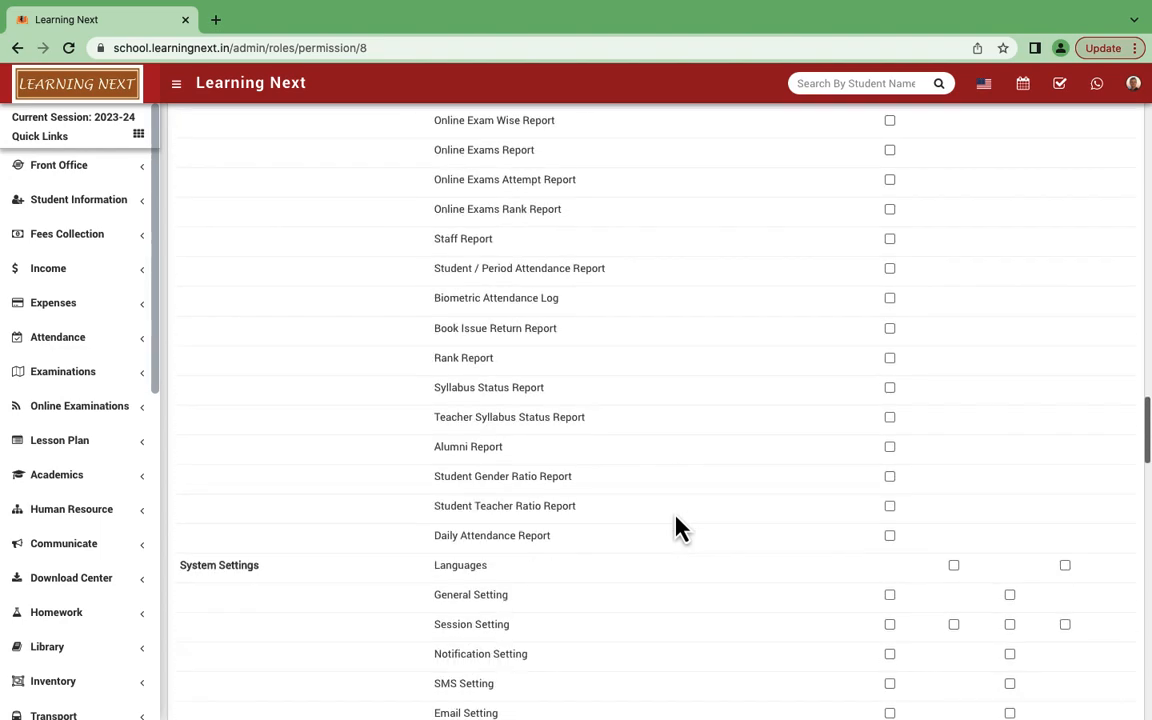
scroll(676, 527, down, 10)
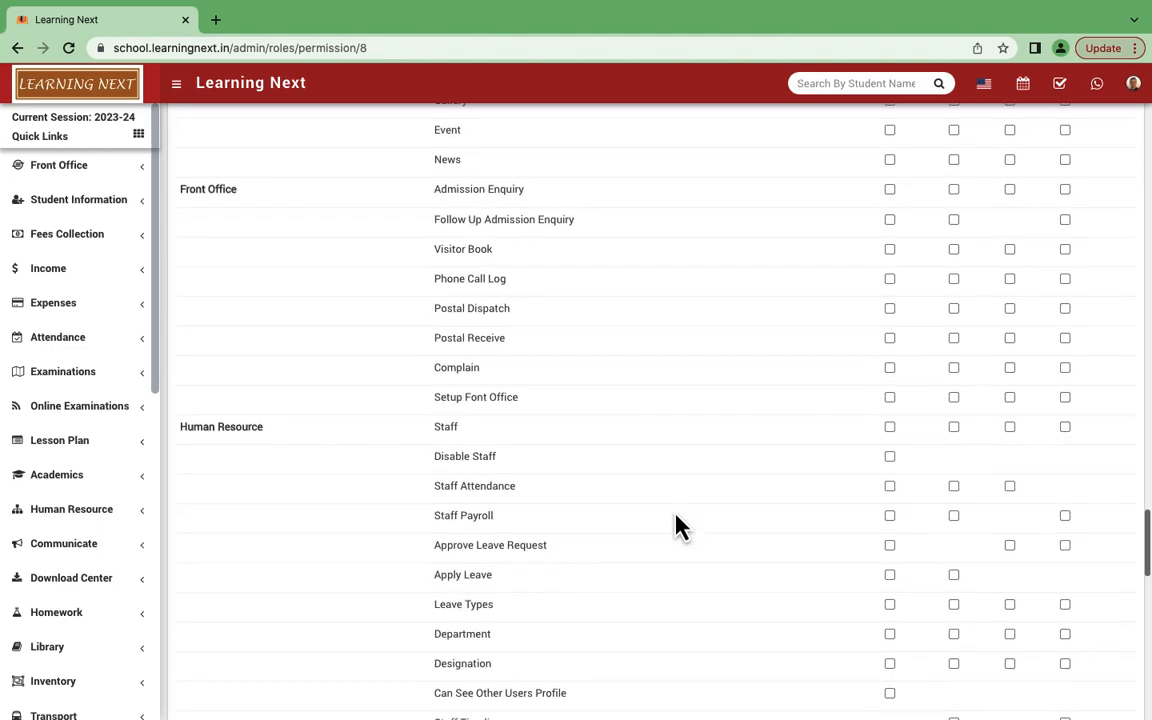
scroll(417, 442, down, 15)
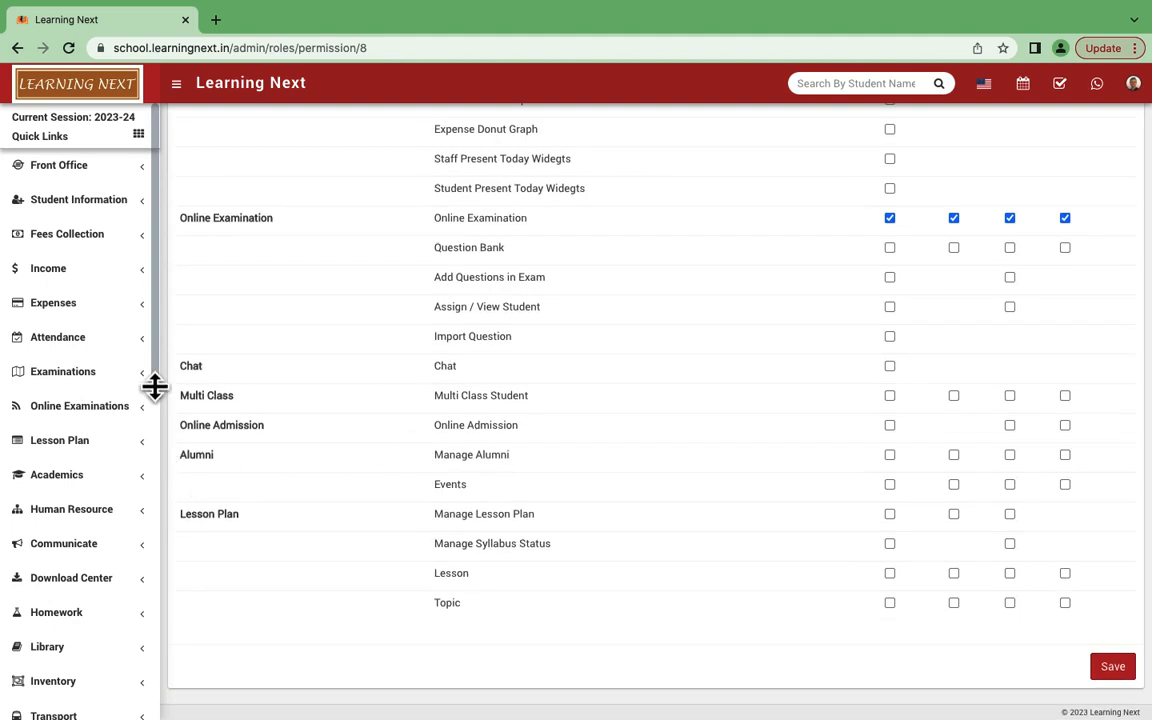
Step: Open the backup and restore settings to view the backup history, file upload and cron secret key sections
drag(155, 386, 170, 710)
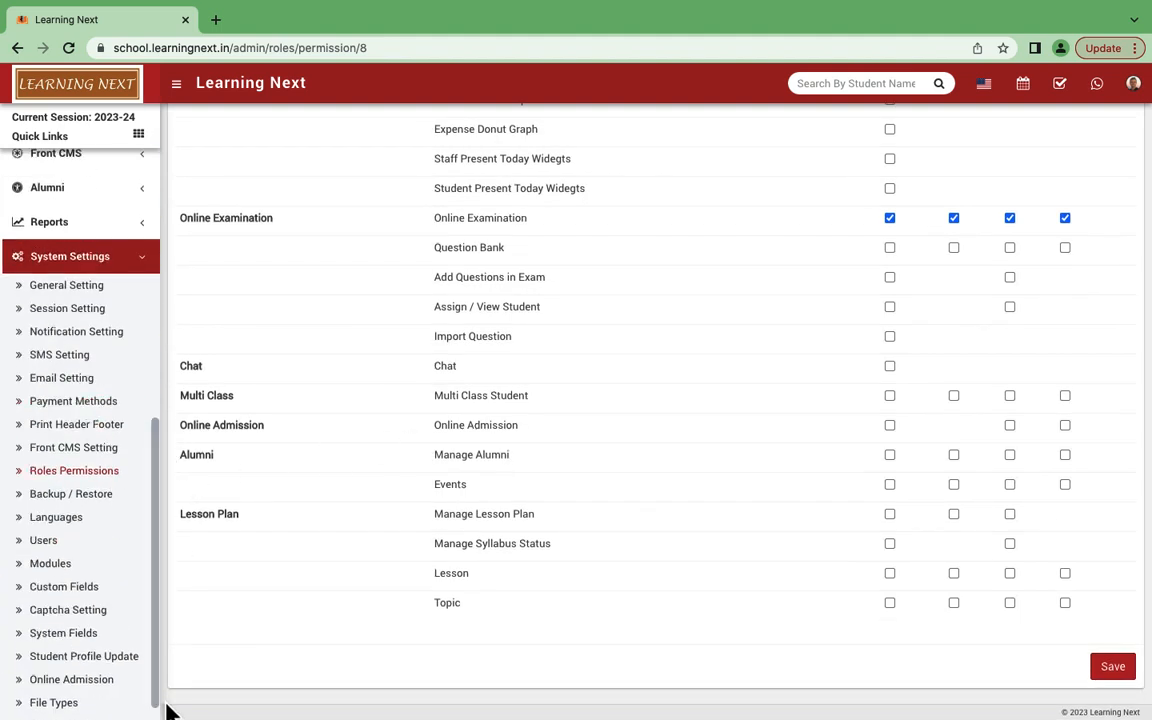
click(95, 508)
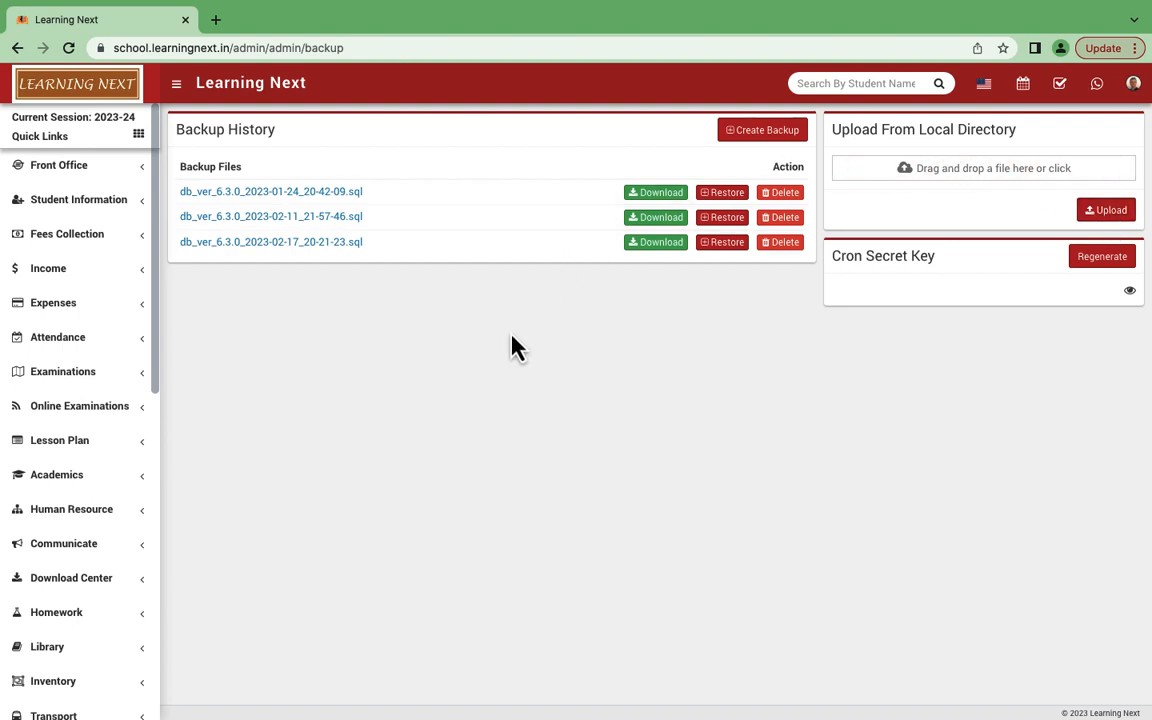
Step: Open the languages settings and look through the whole language list with its active and enabled options
scroll(62, 470, down, 10)
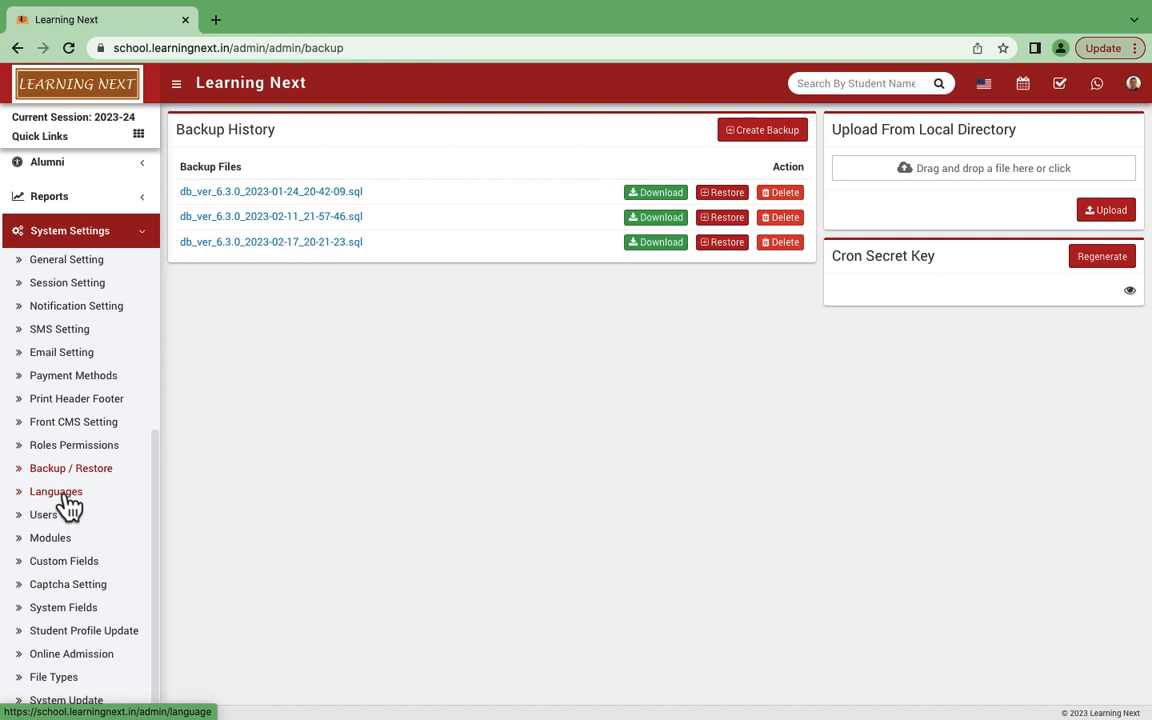
click(68, 500)
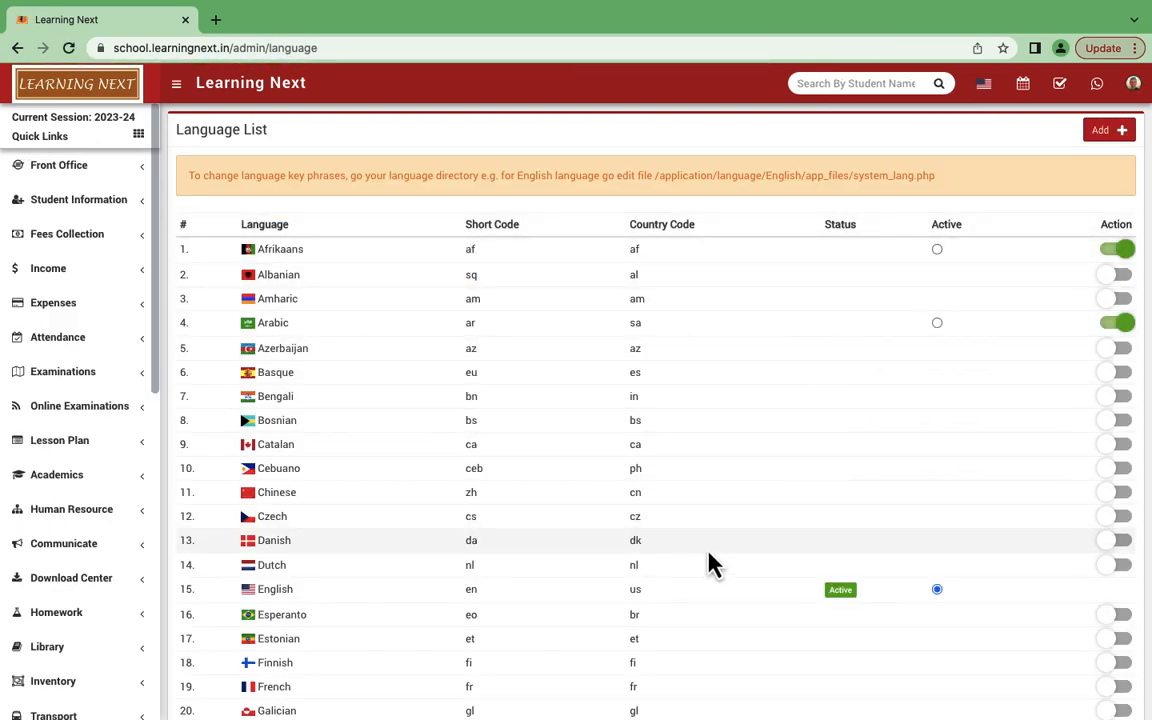
scroll(711, 563, down, 2)
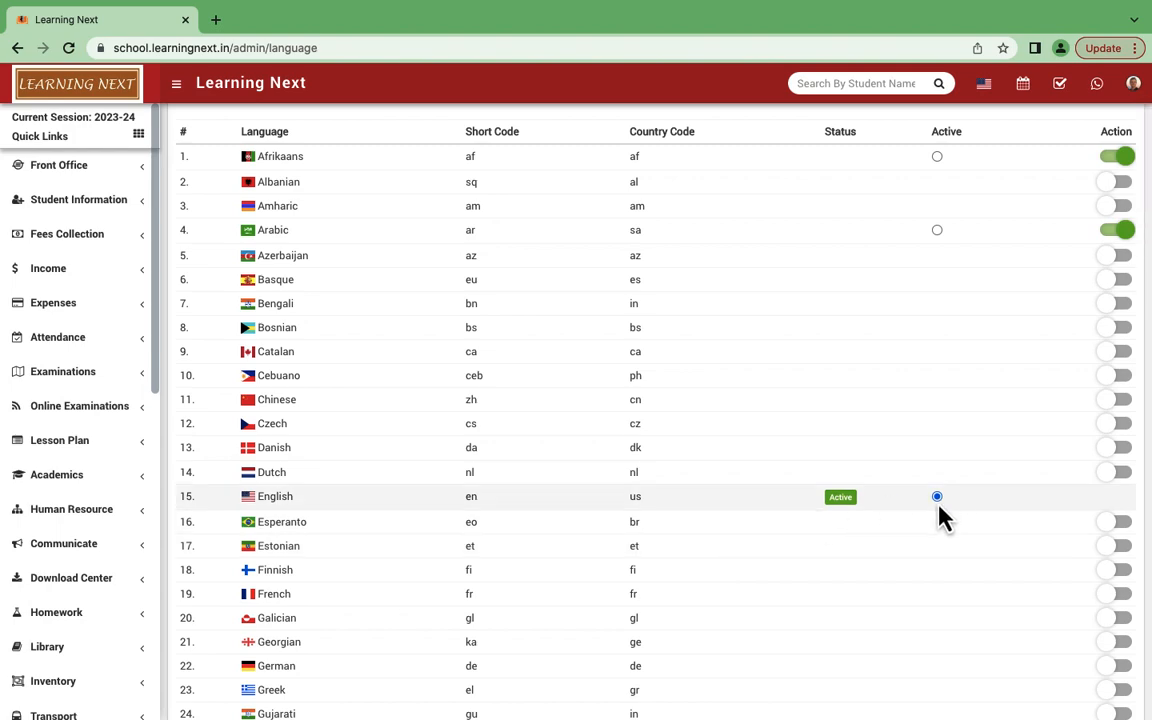
scroll(860, 535, down, 10)
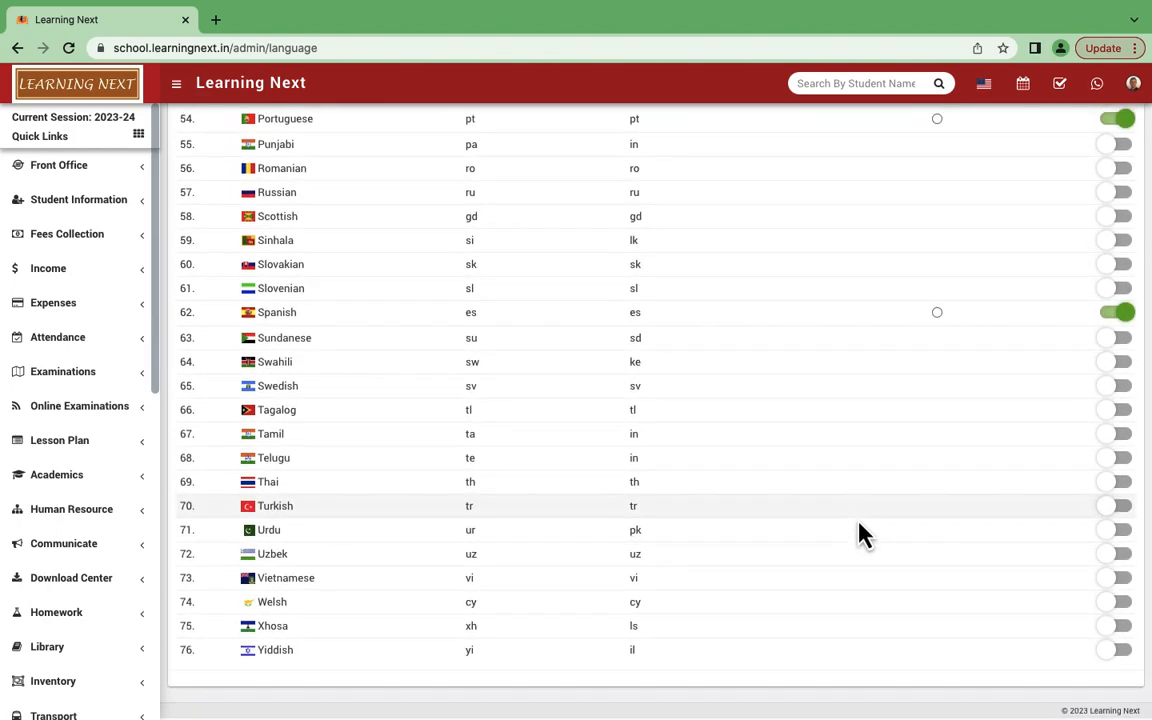
scroll(860, 535, up, 15)
scroll(862, 535, down, 1)
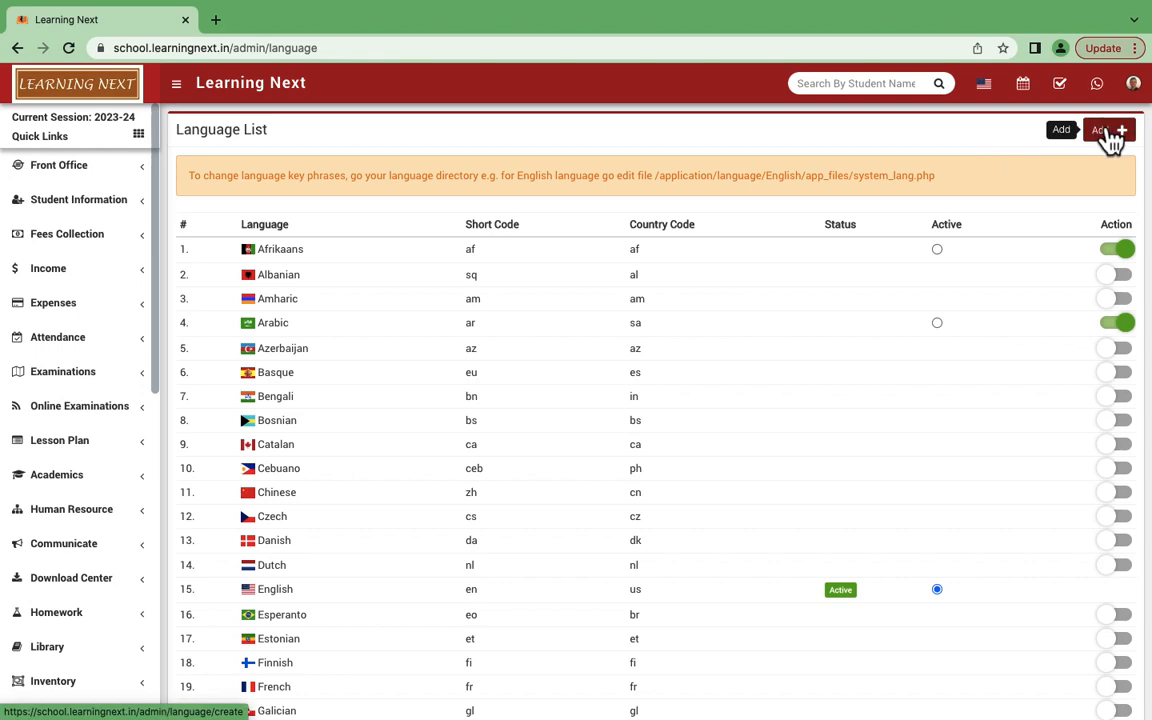
Step: Open the users settings and look through the staff, parent and student user lists
scroll(87, 650, down, 7)
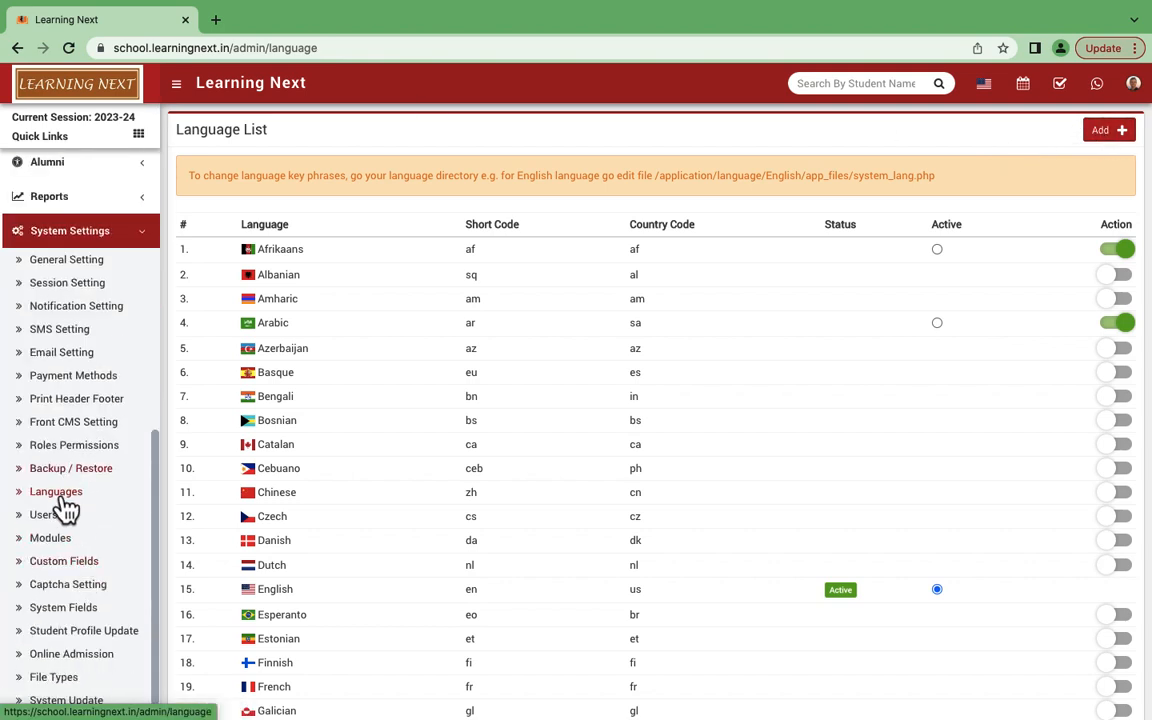
click(45, 514)
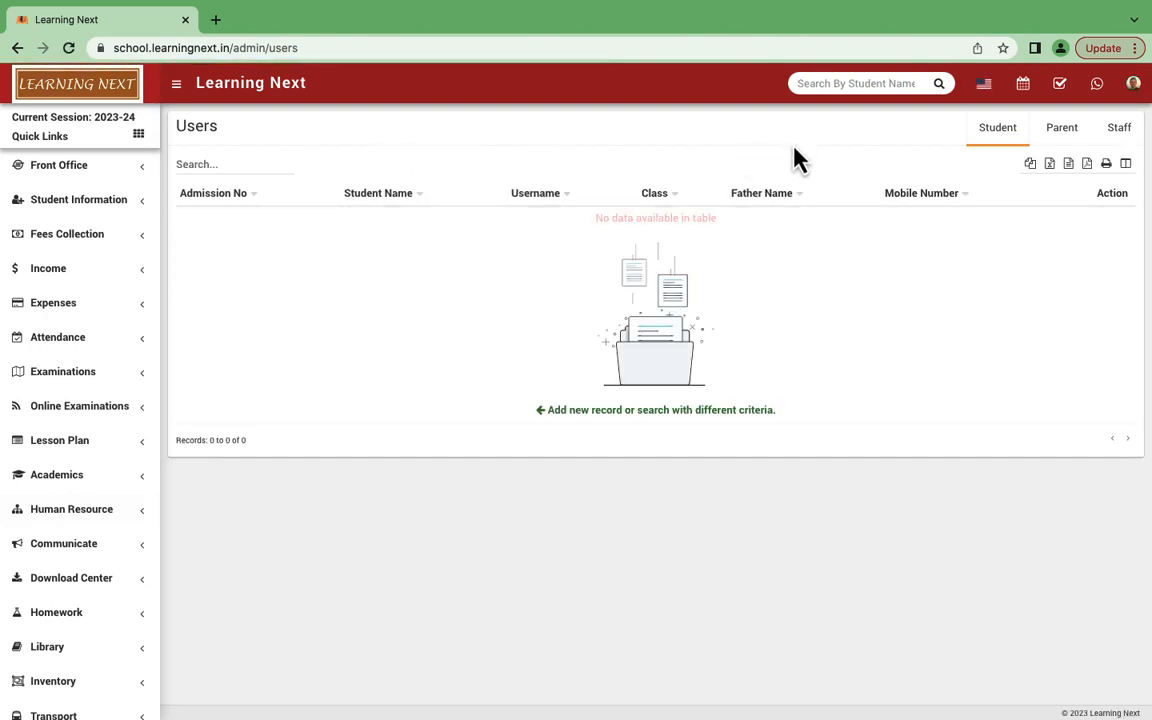
click(1121, 138)
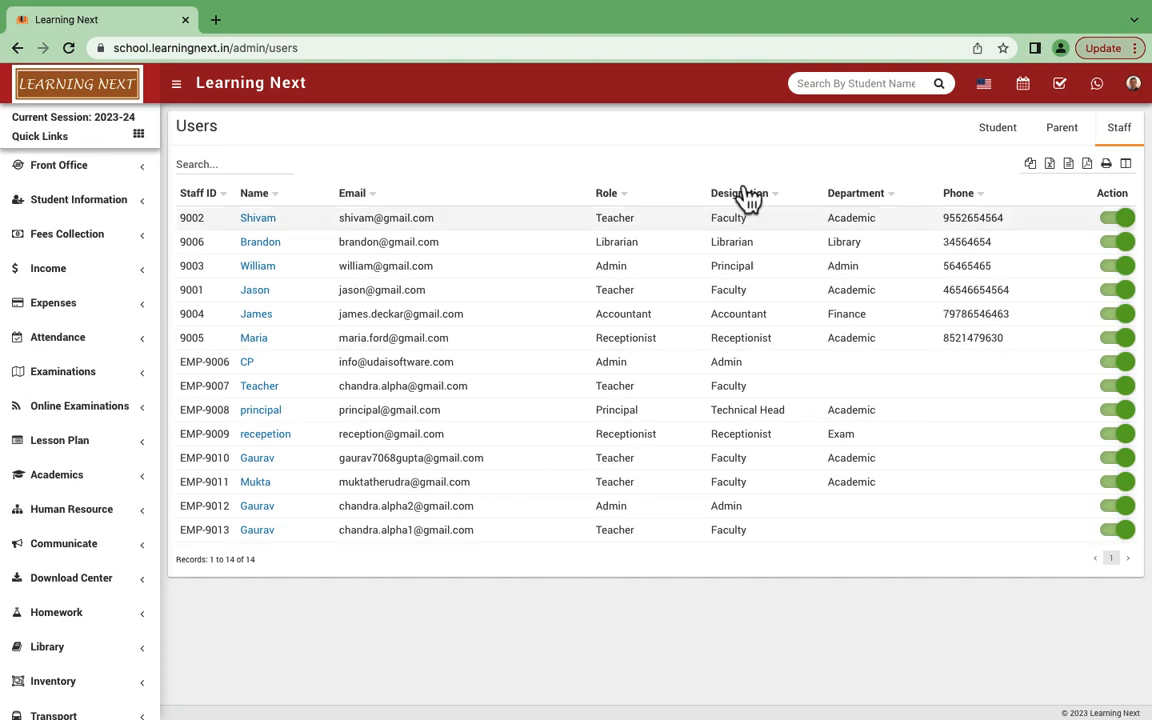
click(1064, 140)
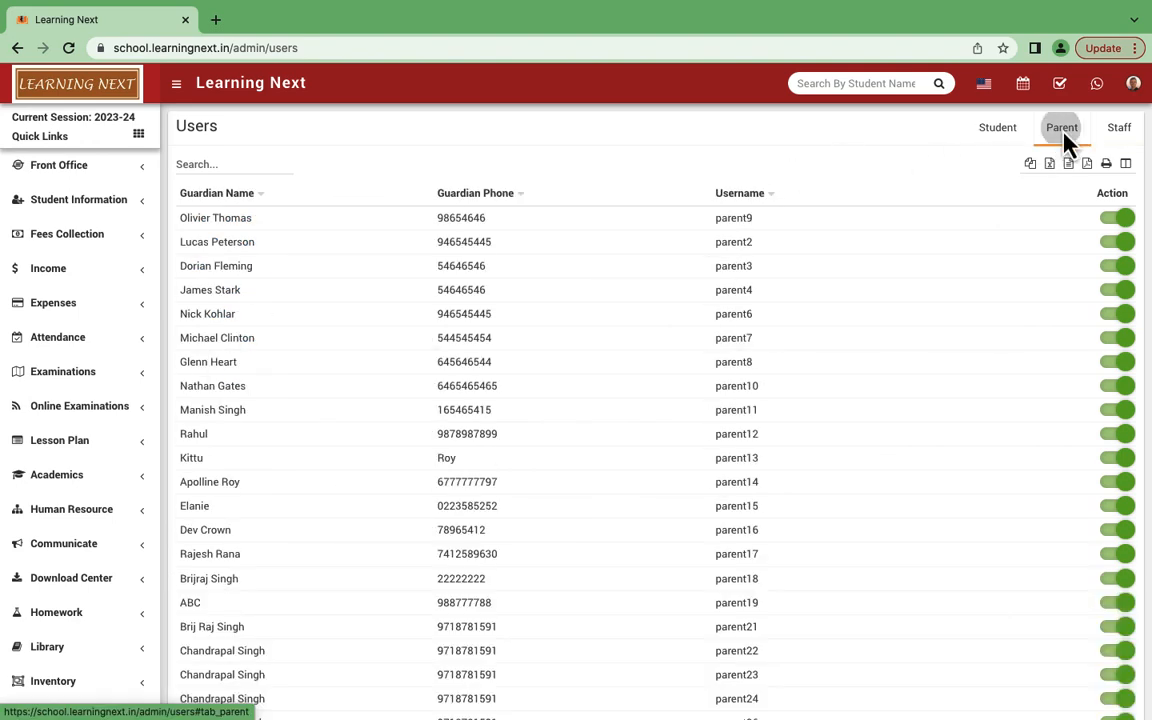
scroll(700, 508, down, 5)
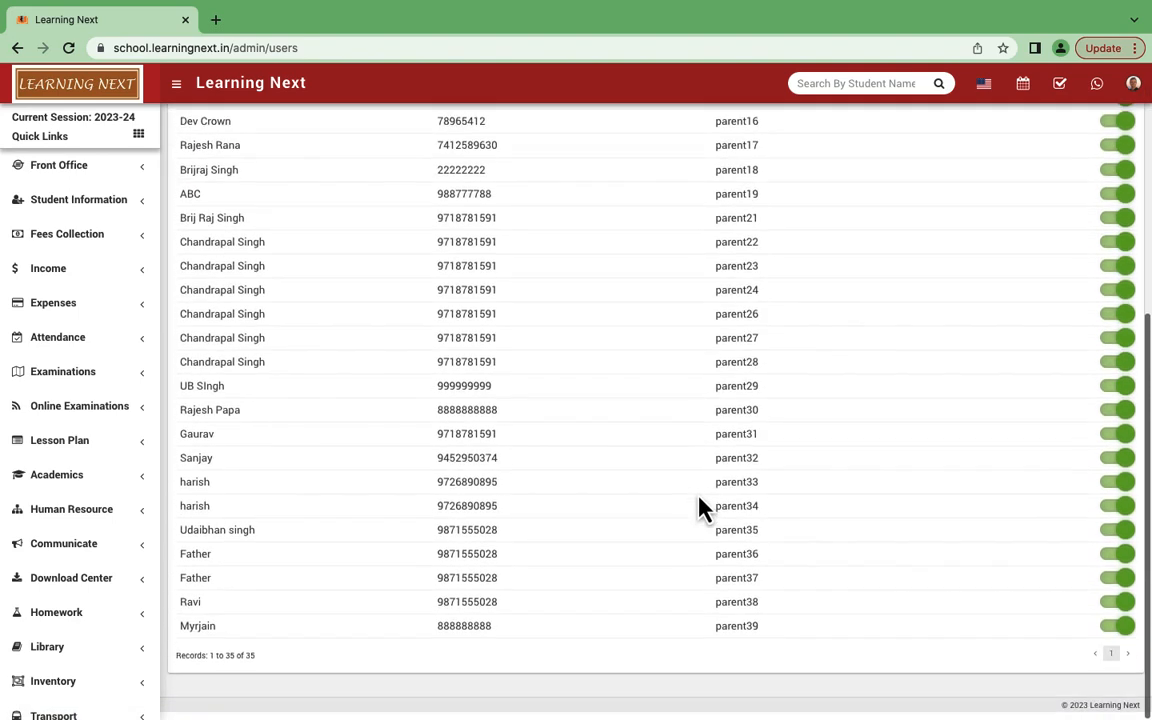
scroll(700, 508, up, 5)
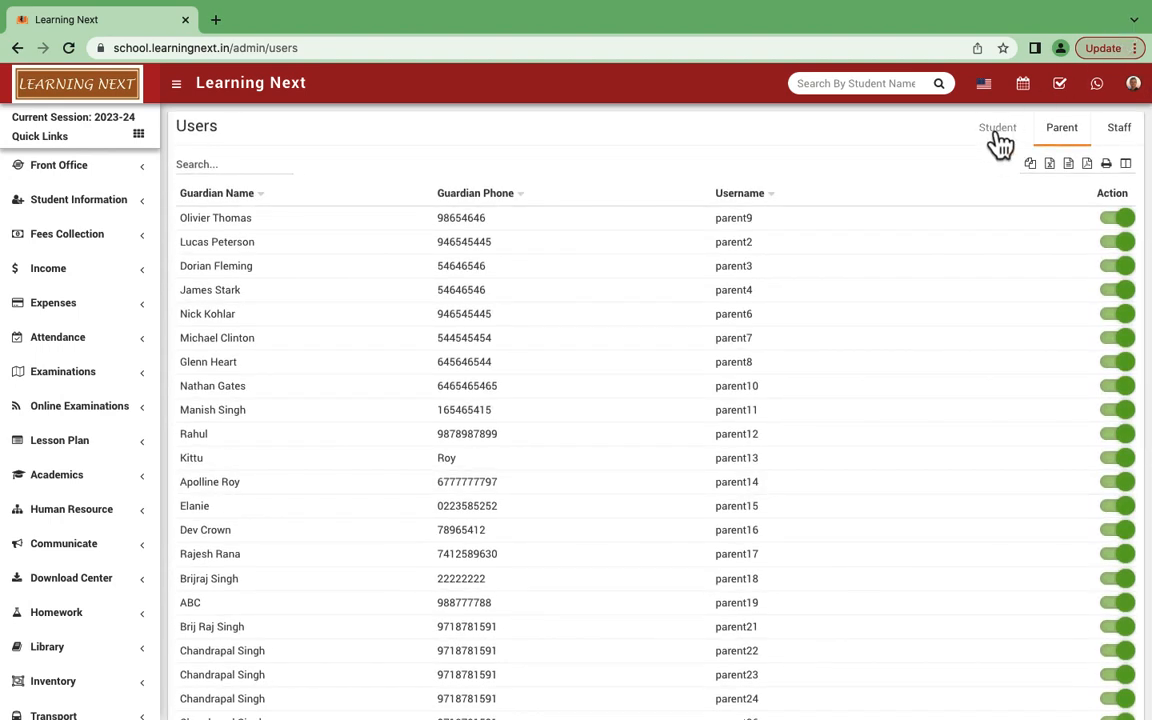
click(995, 134)
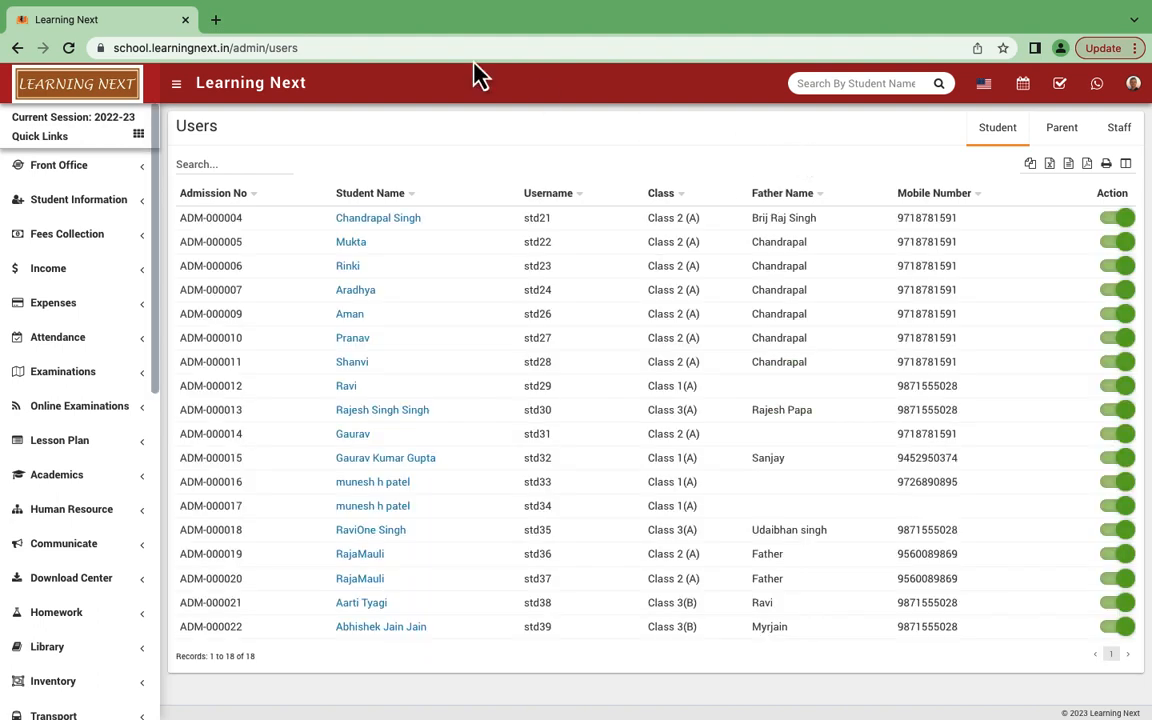
mouse_move(113, 125)
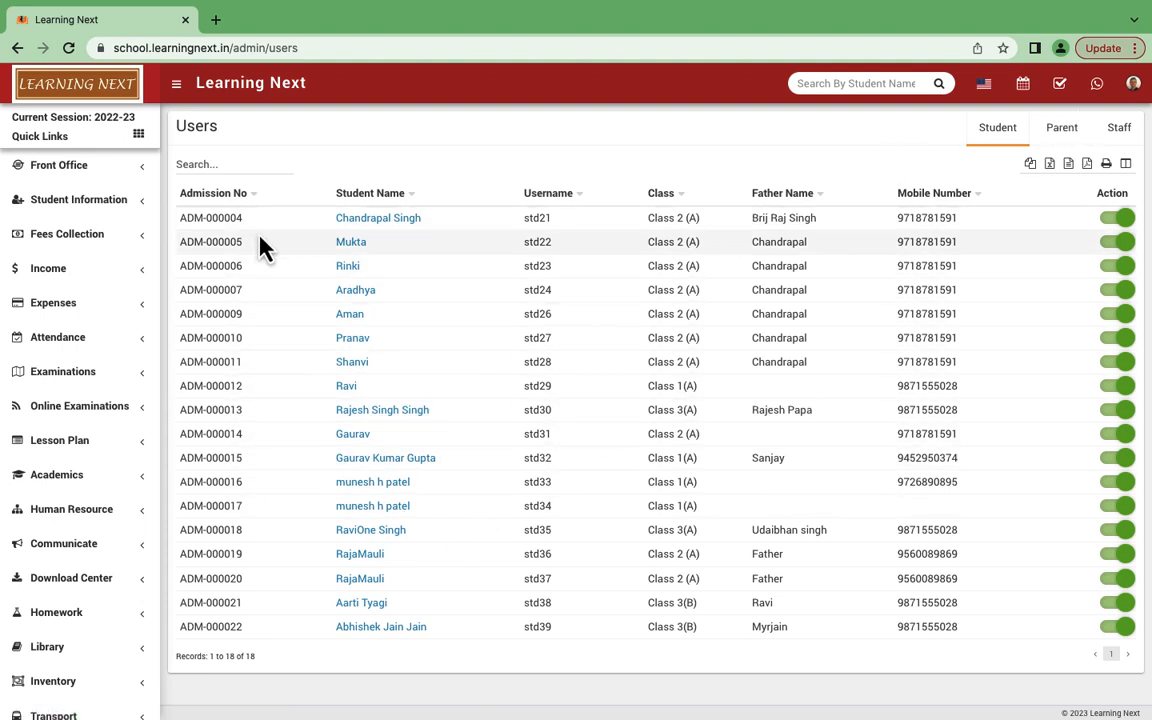
Step: Open the first listed student's profile in a separate browser tab and review the personal and guardian details
right_click(397, 228)
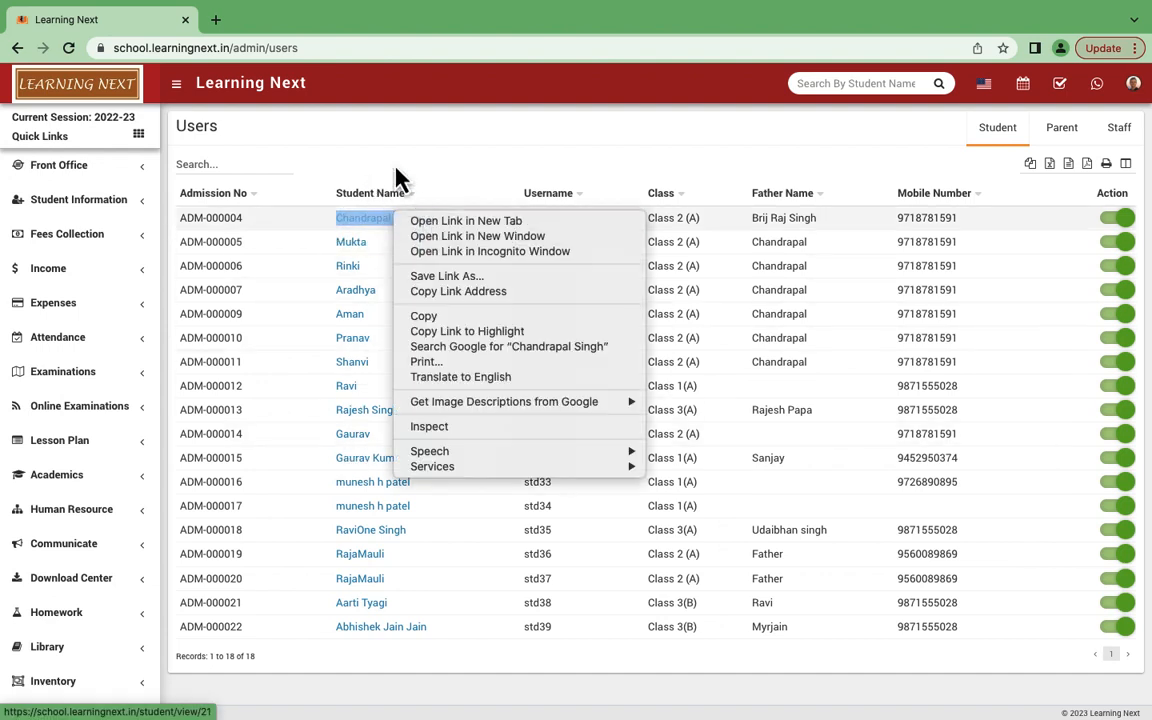
click(425, 220)
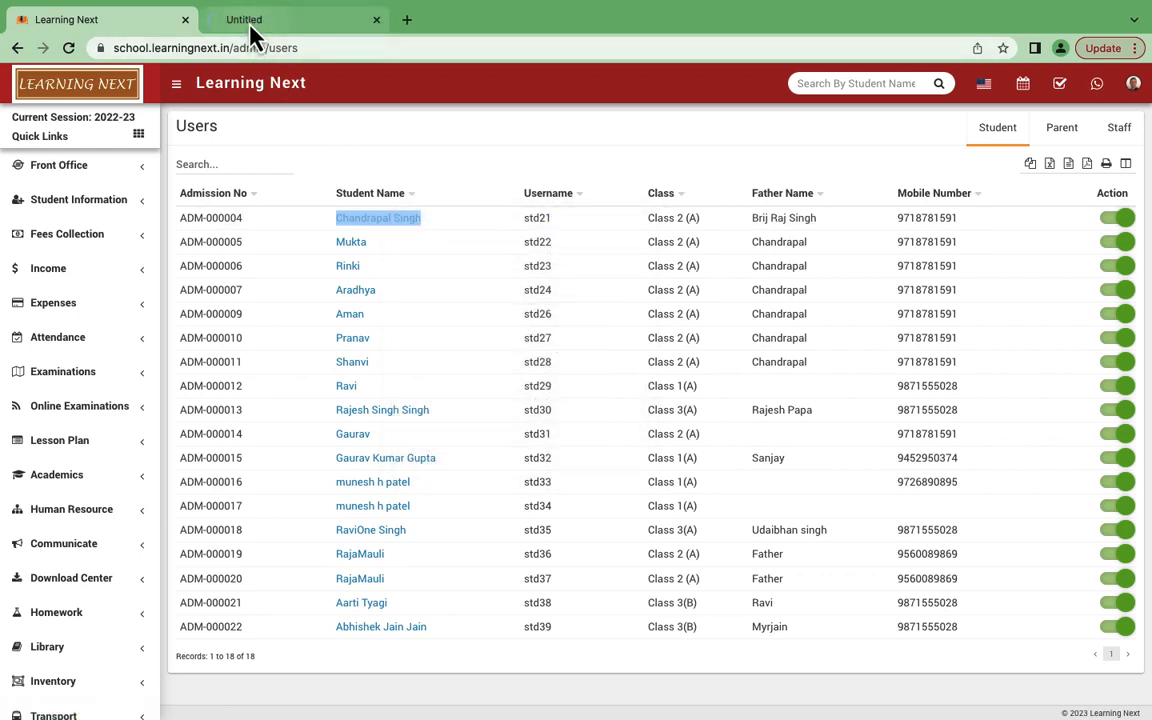
click(252, 30)
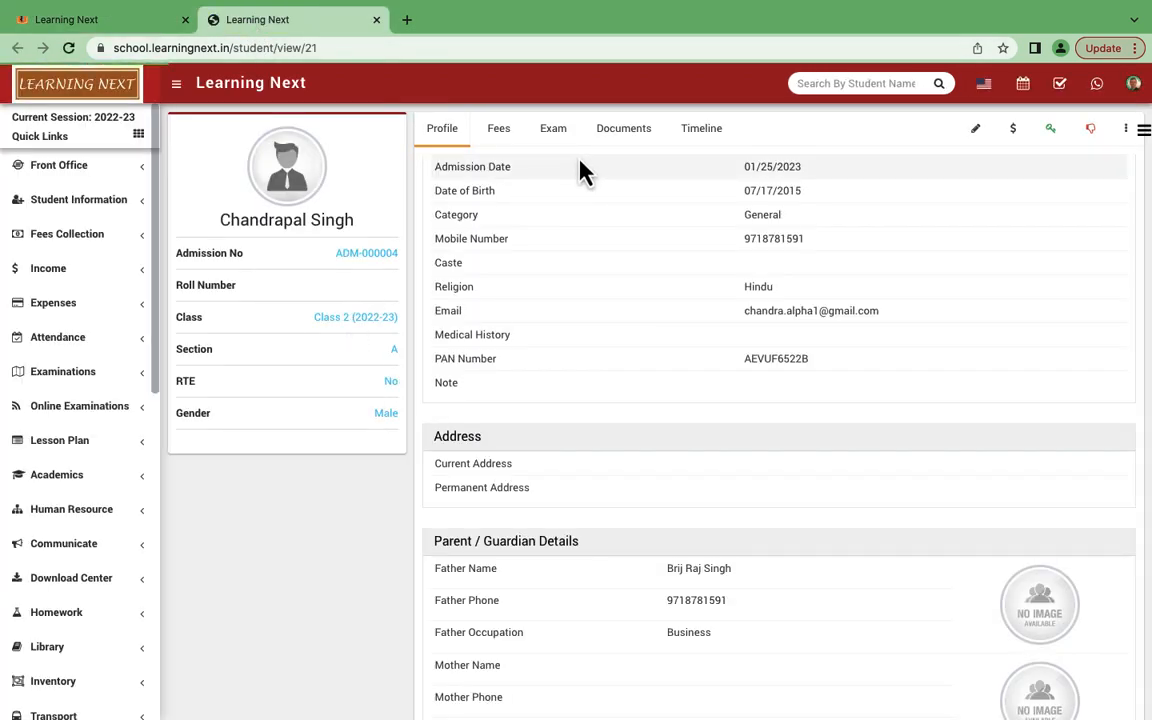
scroll(255, 599, down, 1)
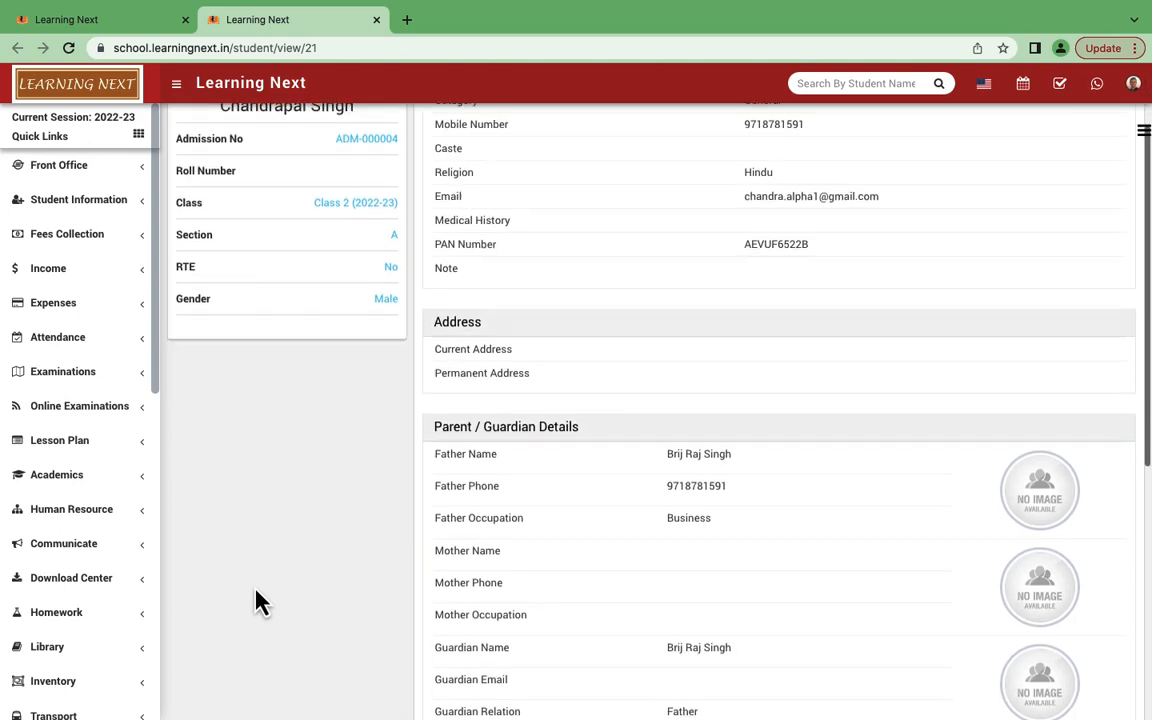
scroll(258, 602, up, 1)
scroll(22, 545, down, 10)
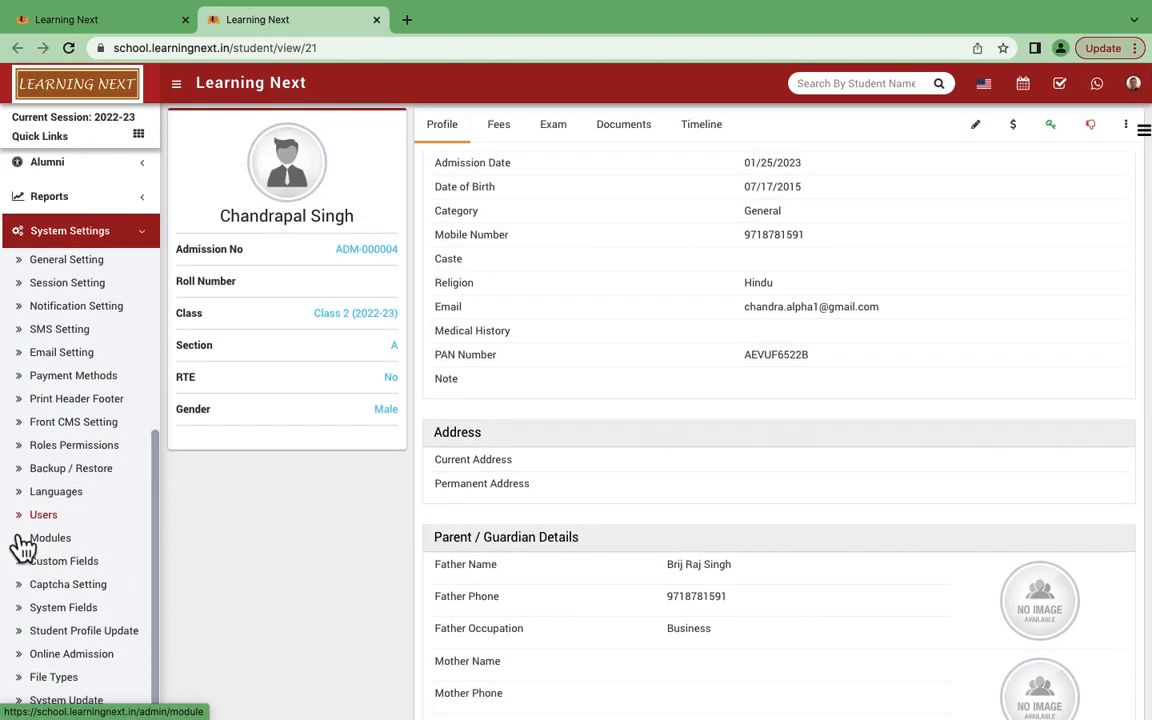
Step: Return to the tab with the users list and open the modules settings to review all system modules
click(90, 22)
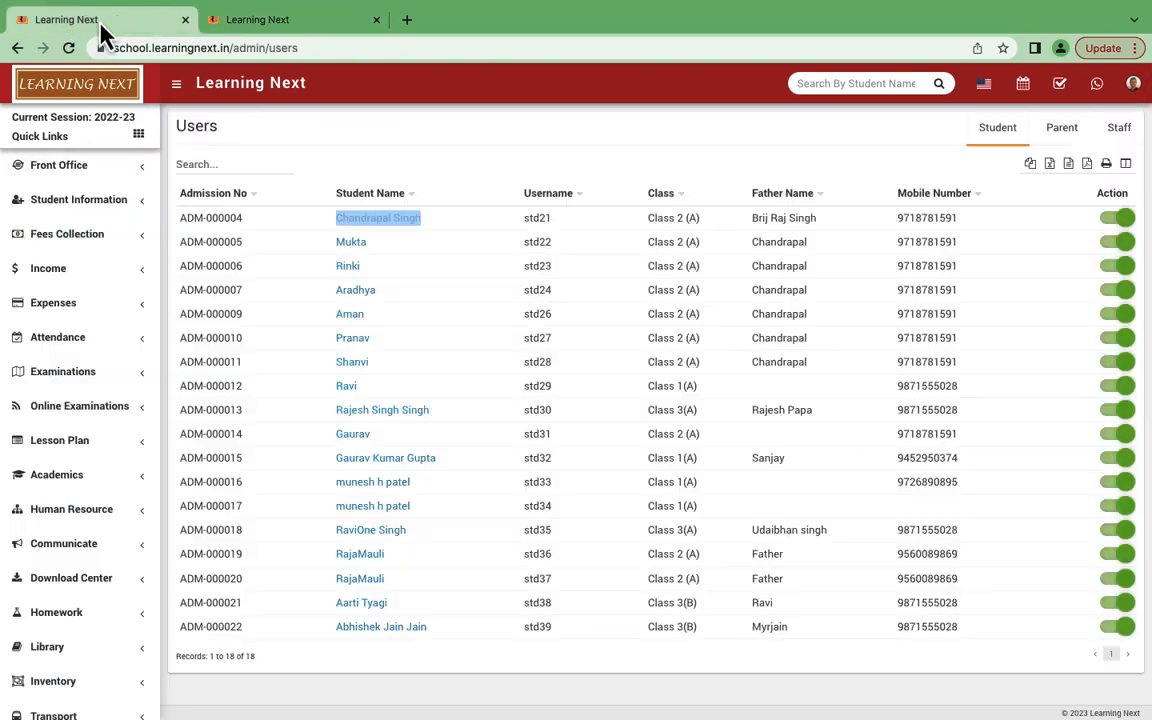
scroll(51, 617, down, 10)
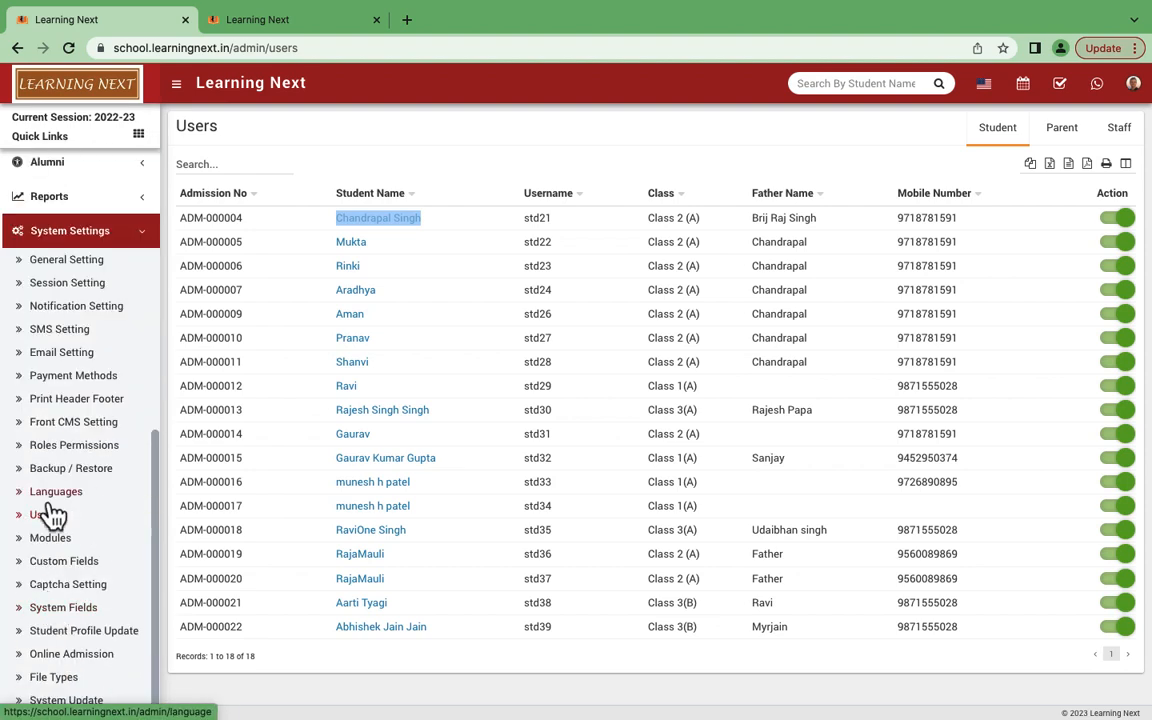
click(50, 540)
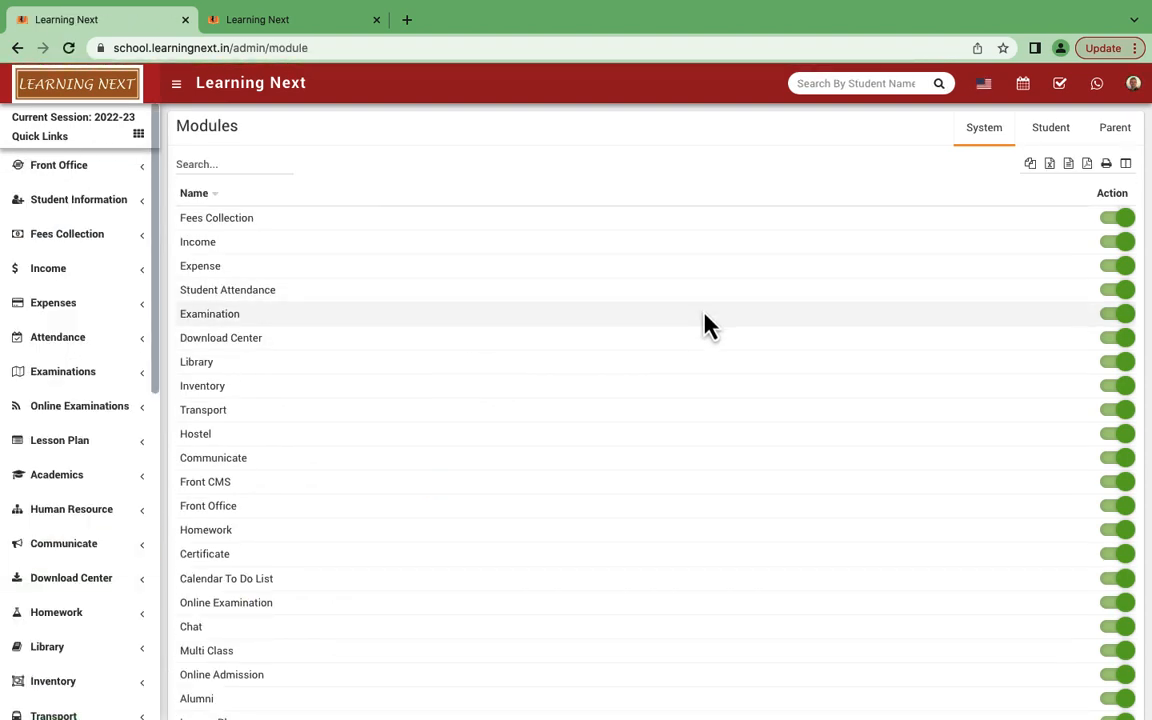
scroll(717, 460, down, 2)
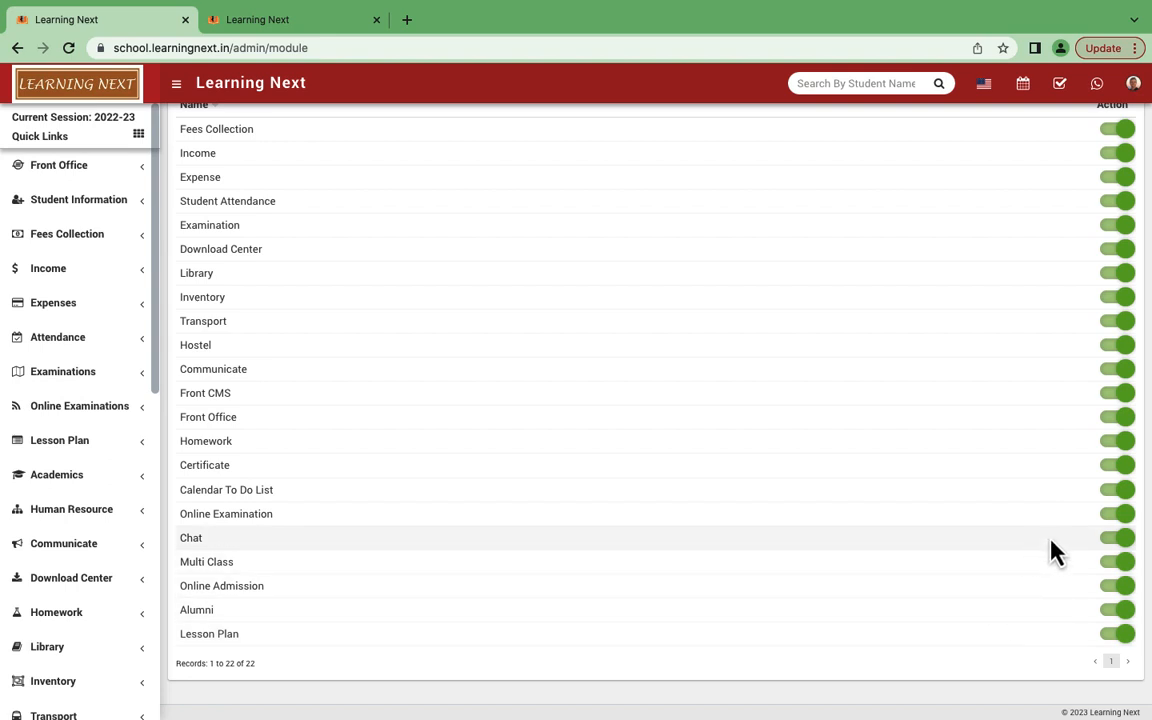
Step: Disable the Chat system module and enable it again, confirming both changes
click(1110, 545)
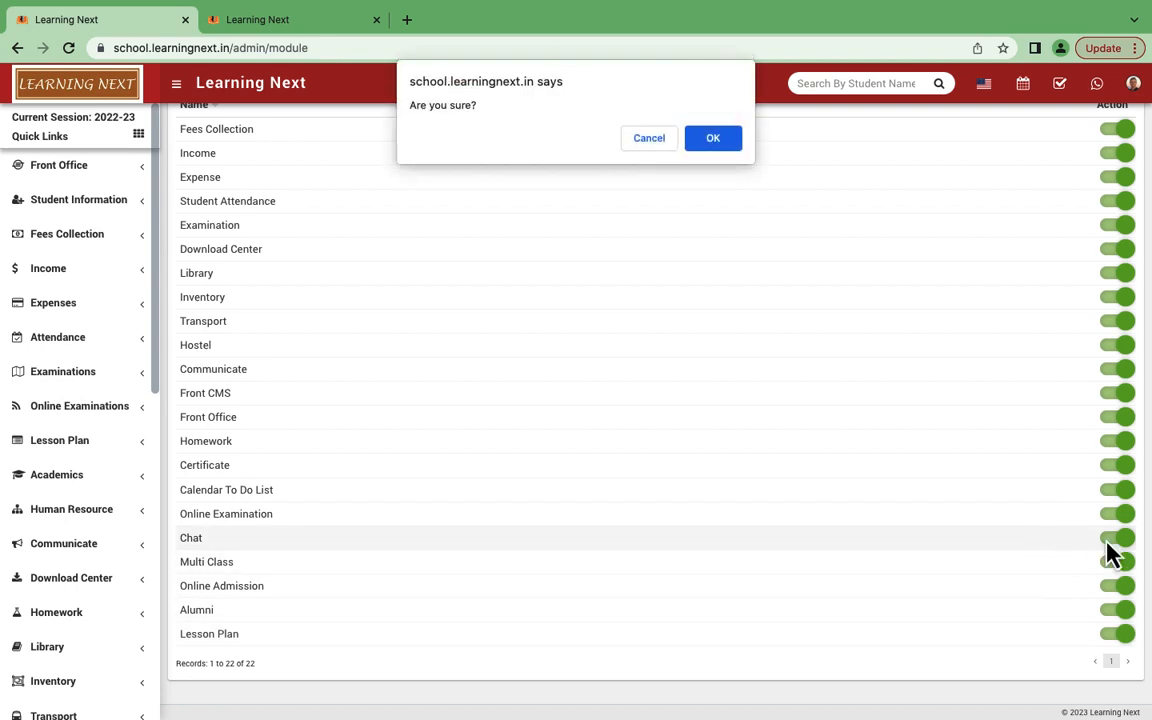
click(713, 140)
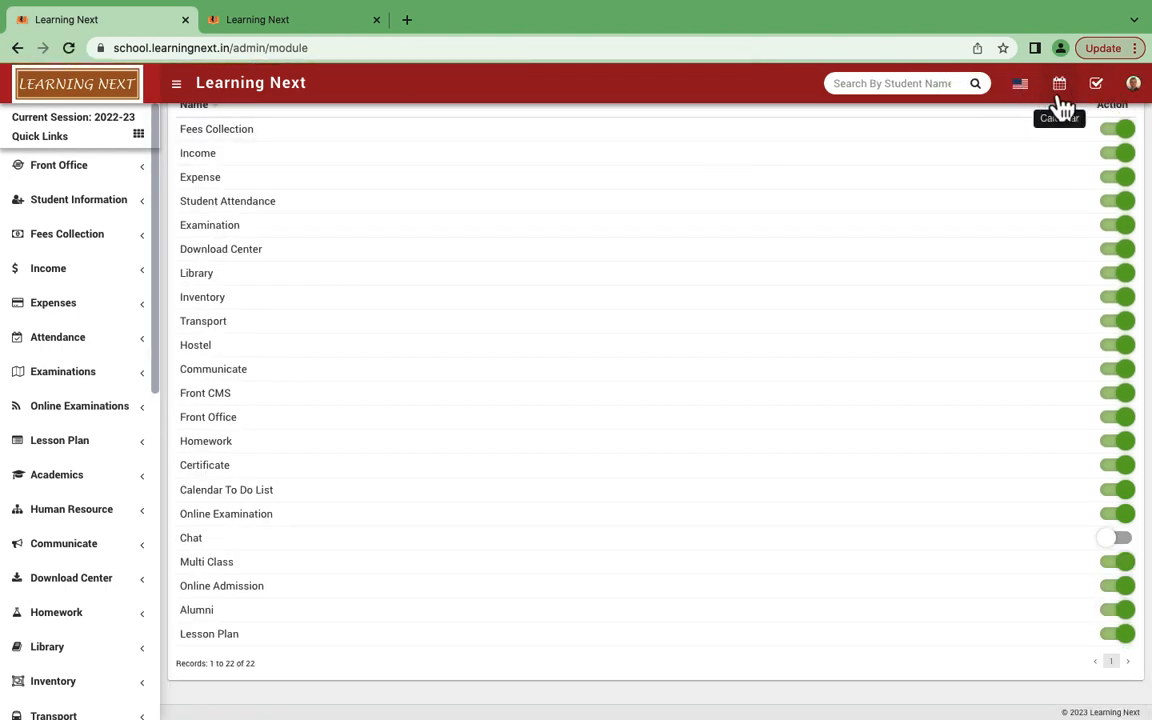
click(1120, 540)
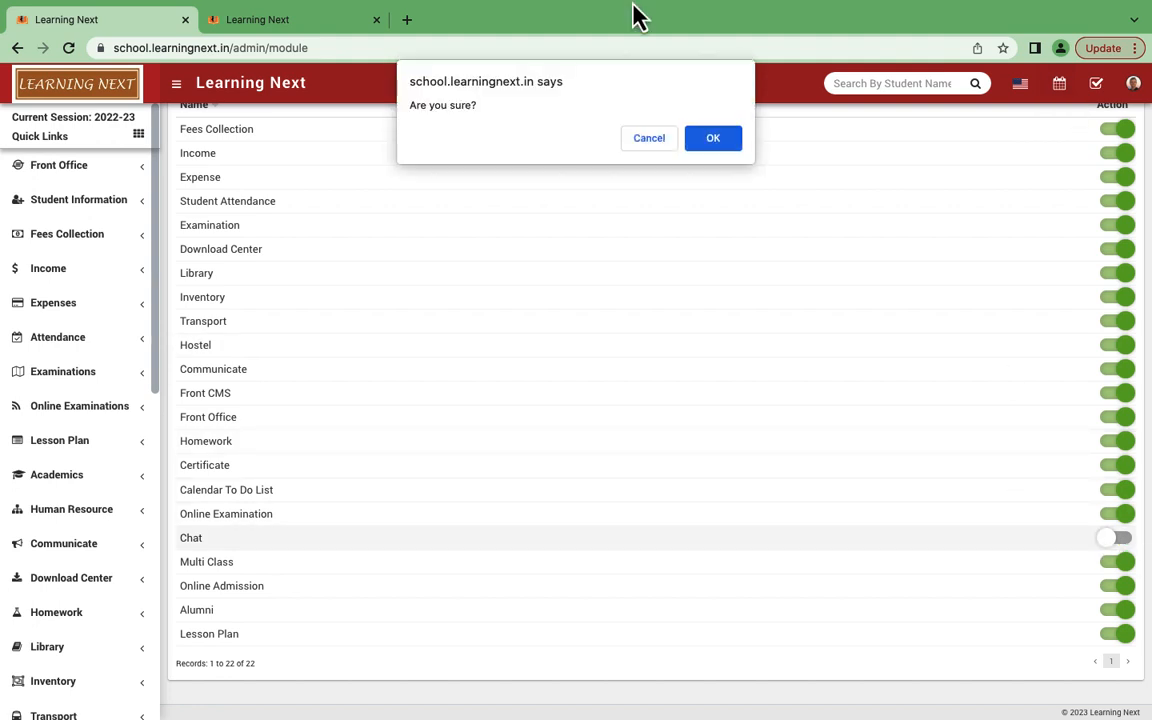
click(708, 134)
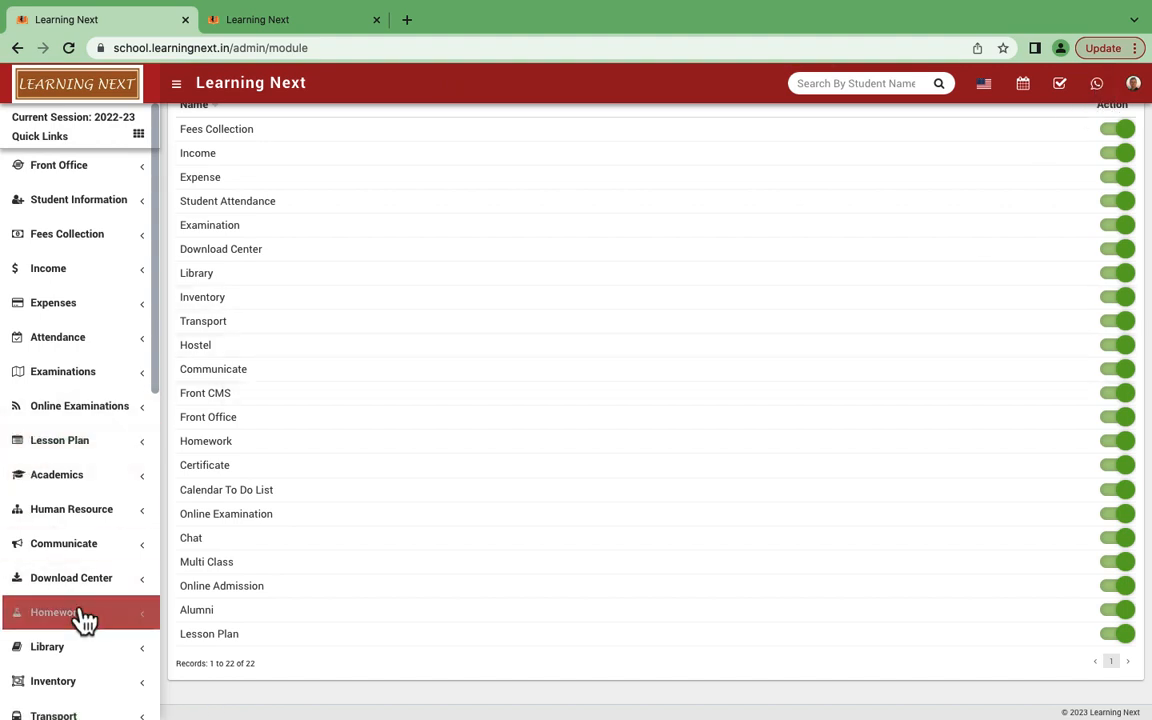
Step: Open the custom fields settings and view which record types a new field can belong to
scroll(85, 617, down, 7)
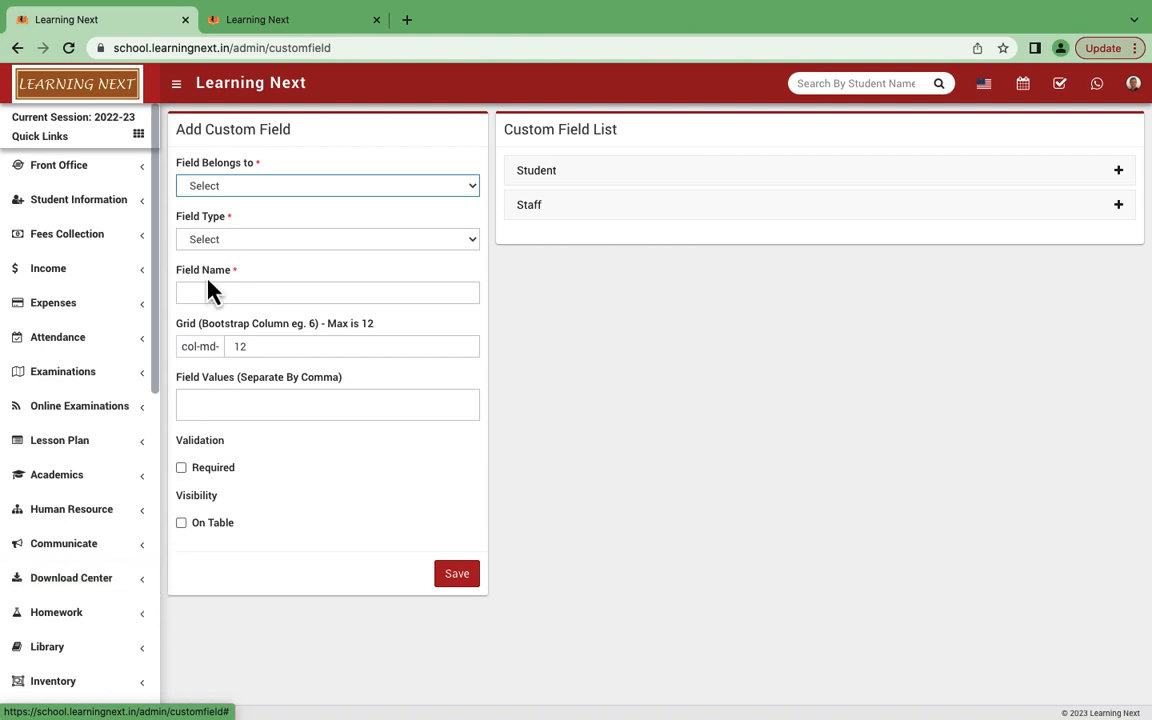
scroll(77, 455, down, 7)
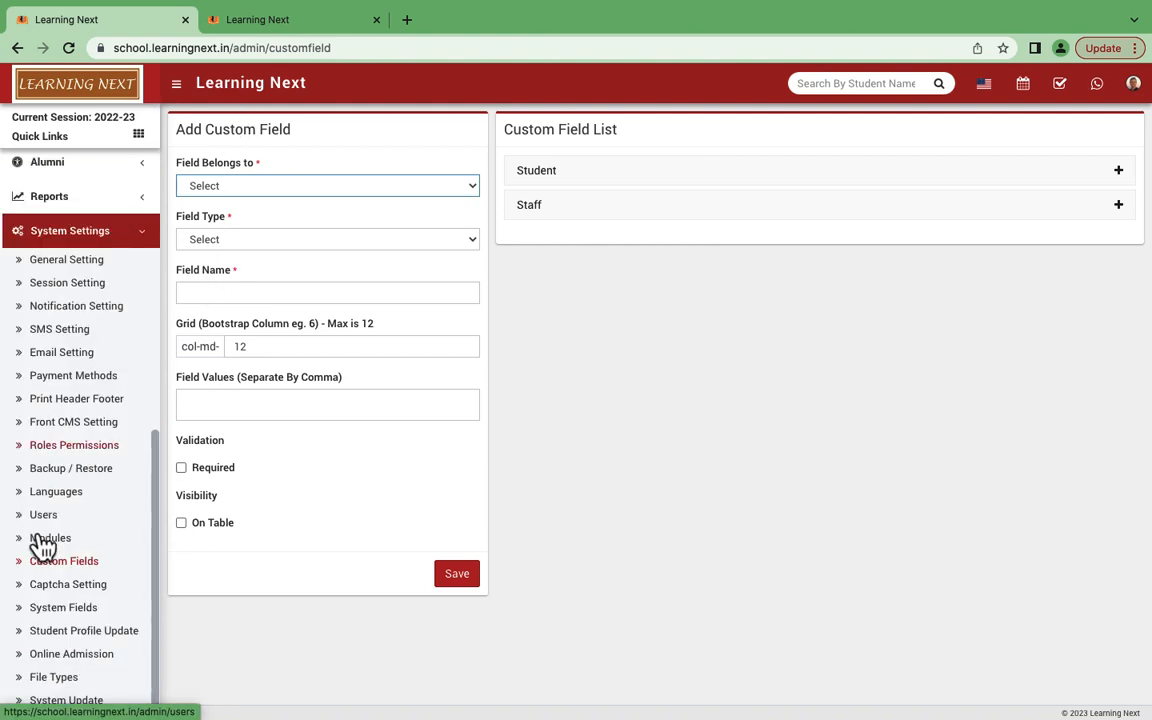
click(52, 564)
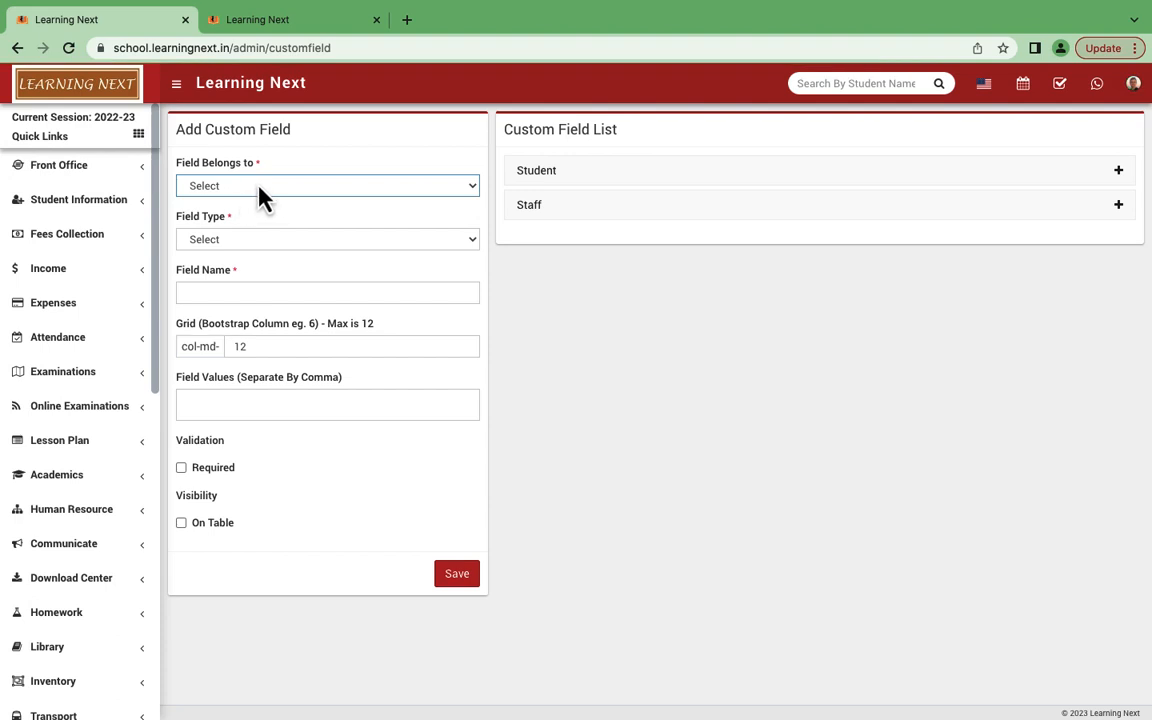
click(258, 187)
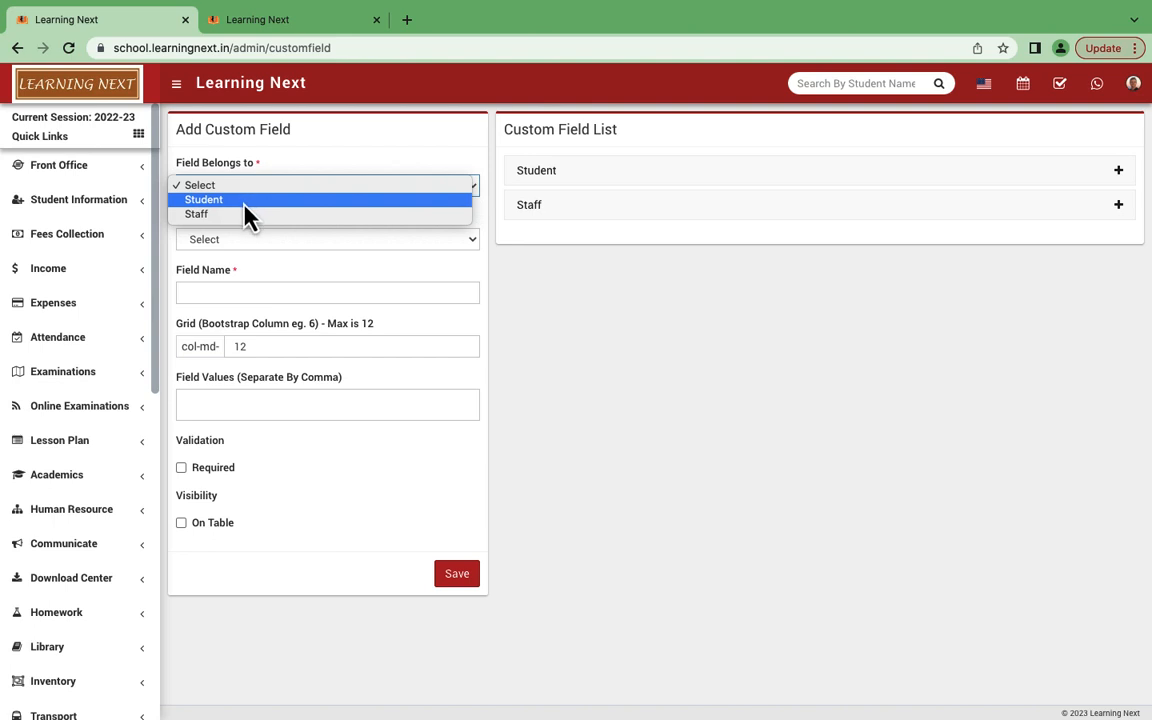
click(553, 289)
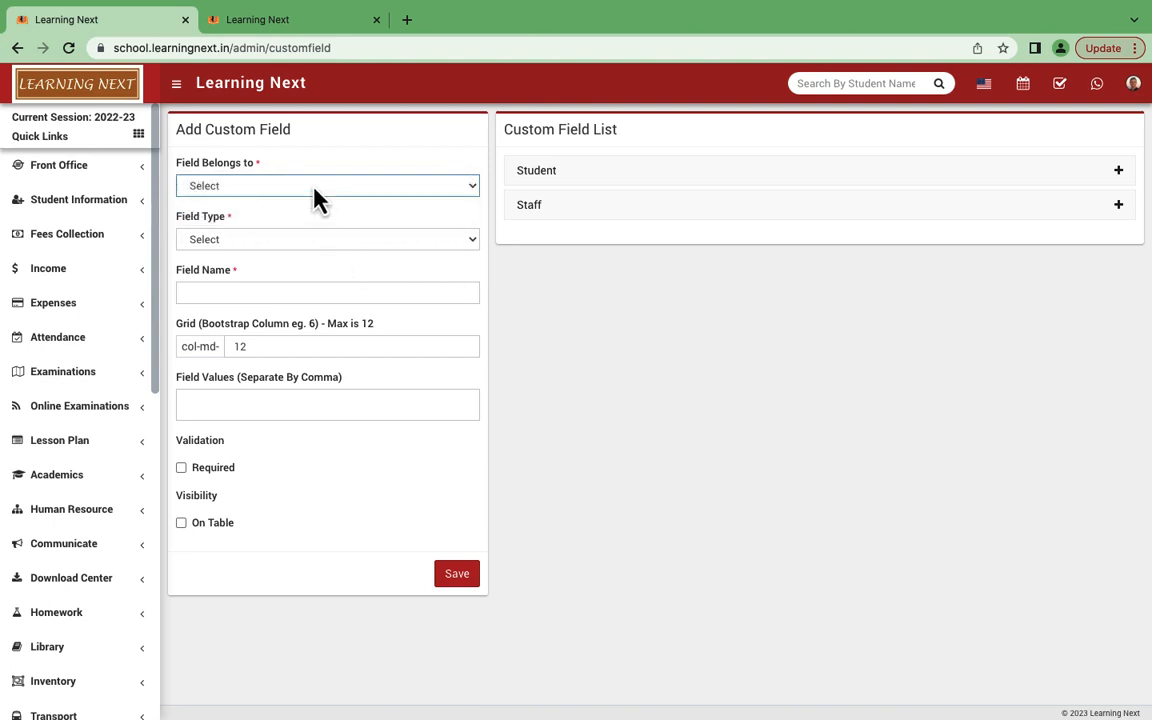
Step: Set the new custom field to belong to Staff with the Dropdown field type, leaving its name and values empty
click(315, 198)
click(282, 224)
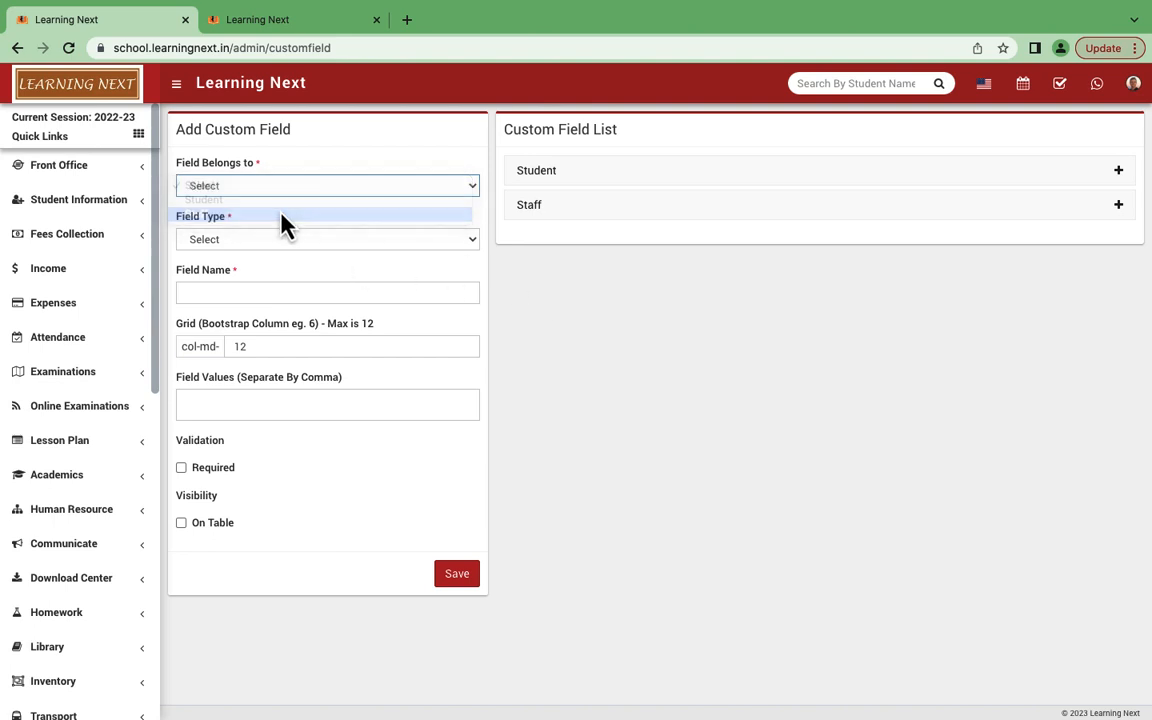
click(300, 242)
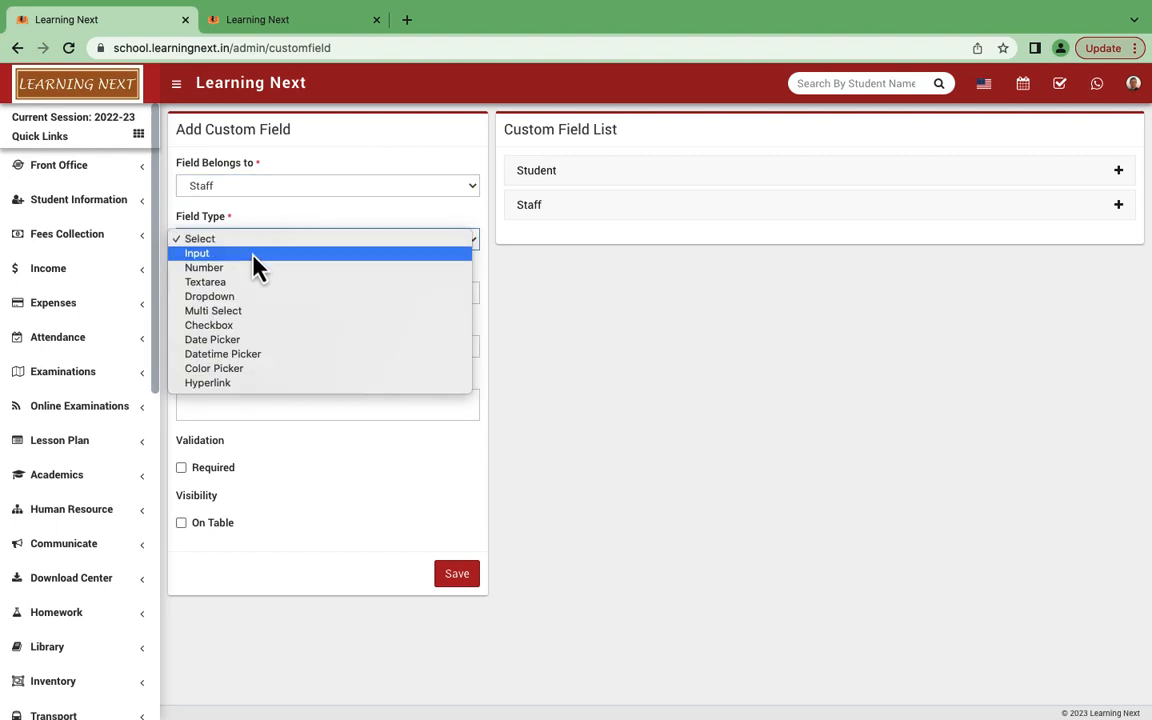
click(256, 296)
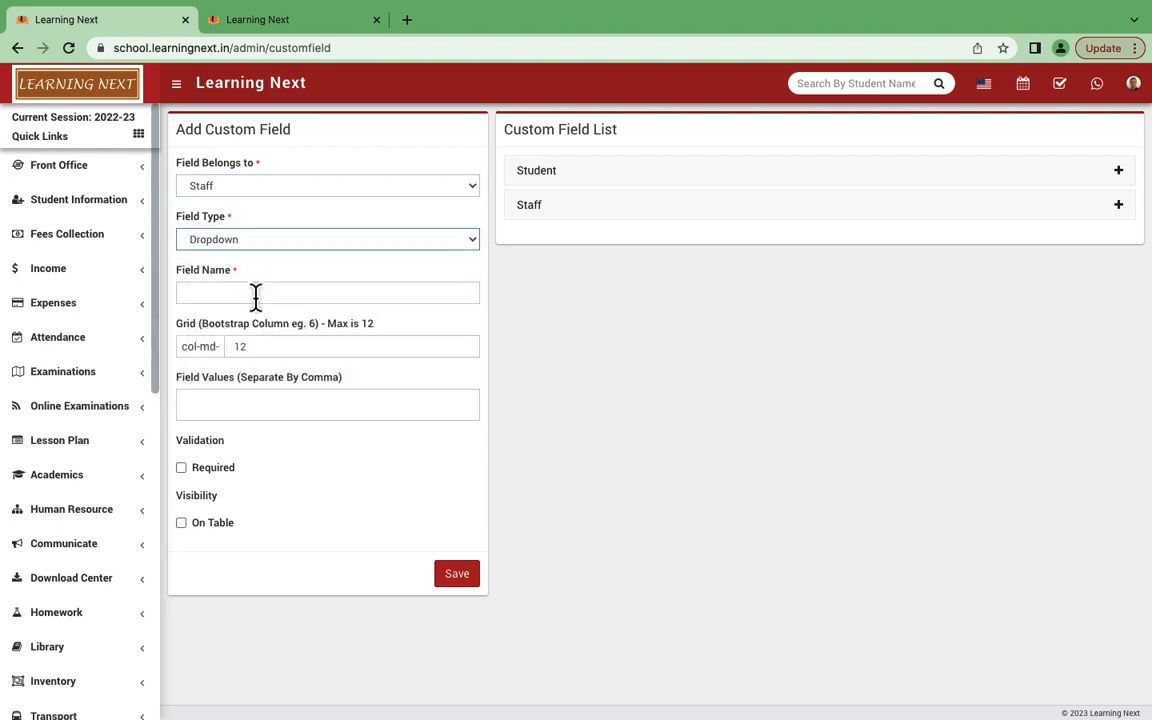
click(266, 296)
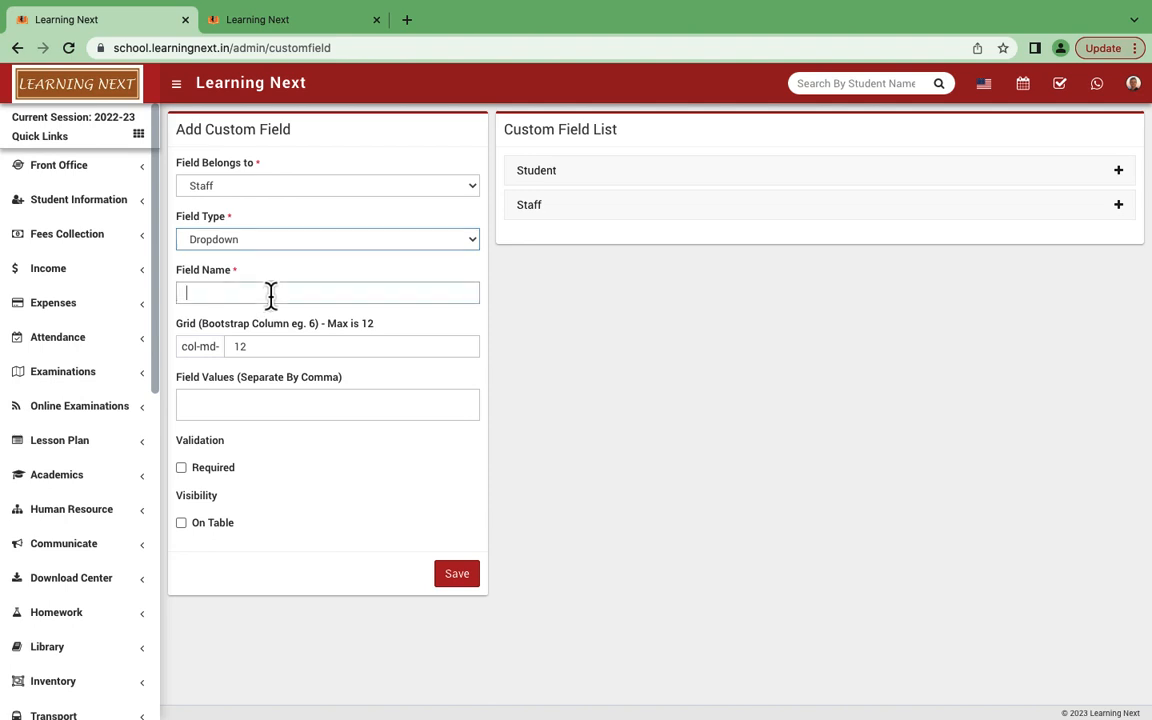
click(537, 357)
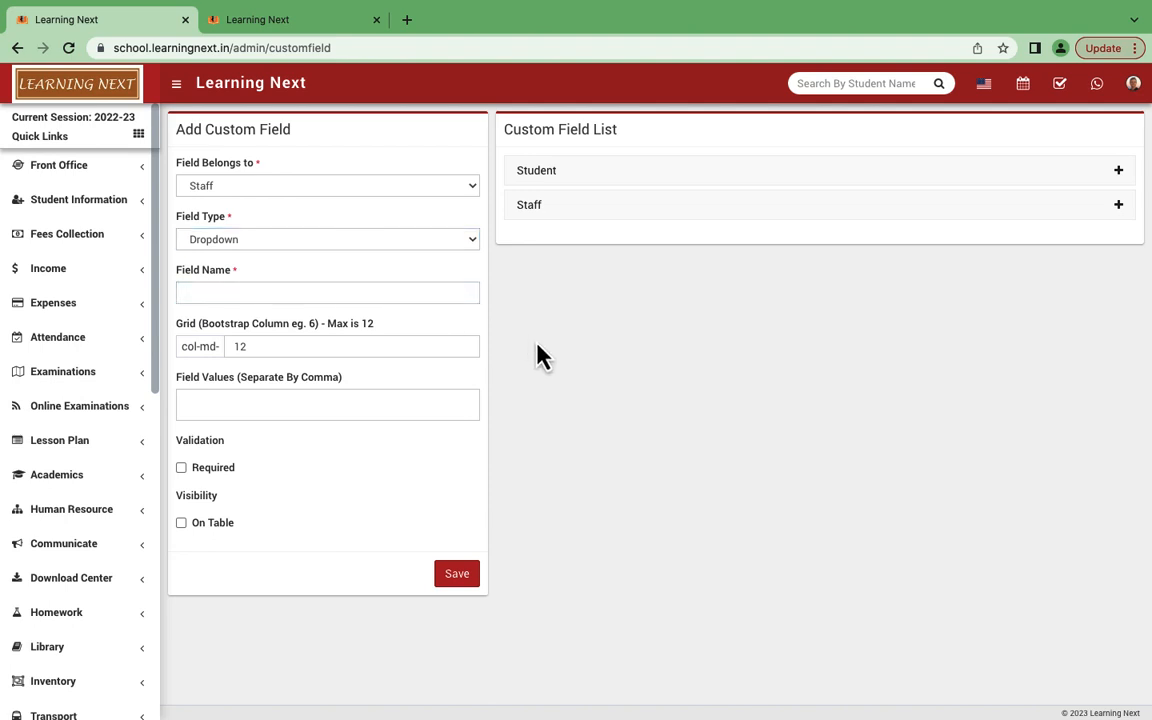
click(277, 350)
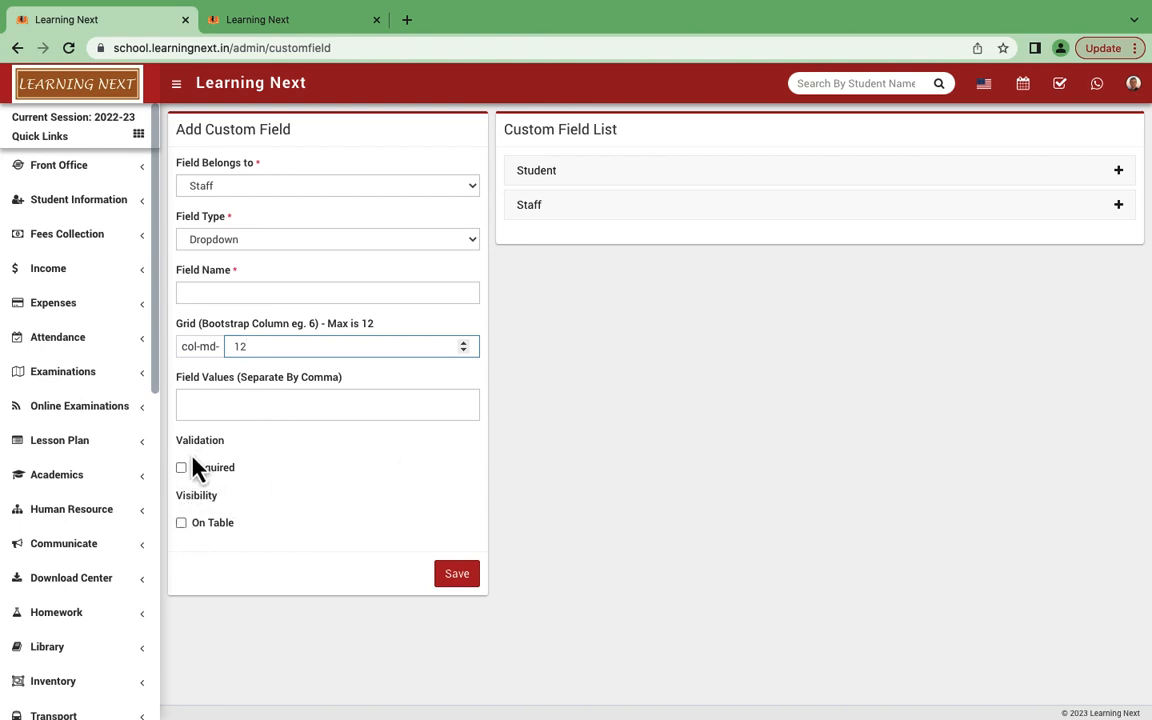
click(624, 512)
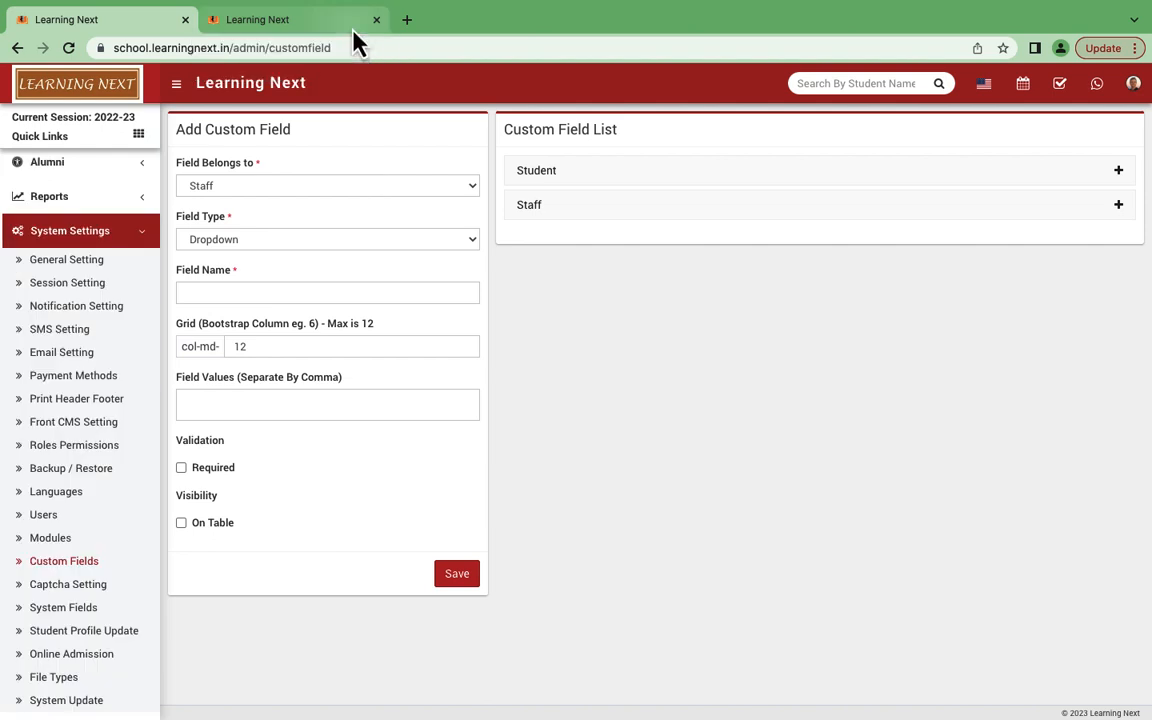
Step: Open the captcha settings to view the login, online admission, complain and contact us options
click(55, 588)
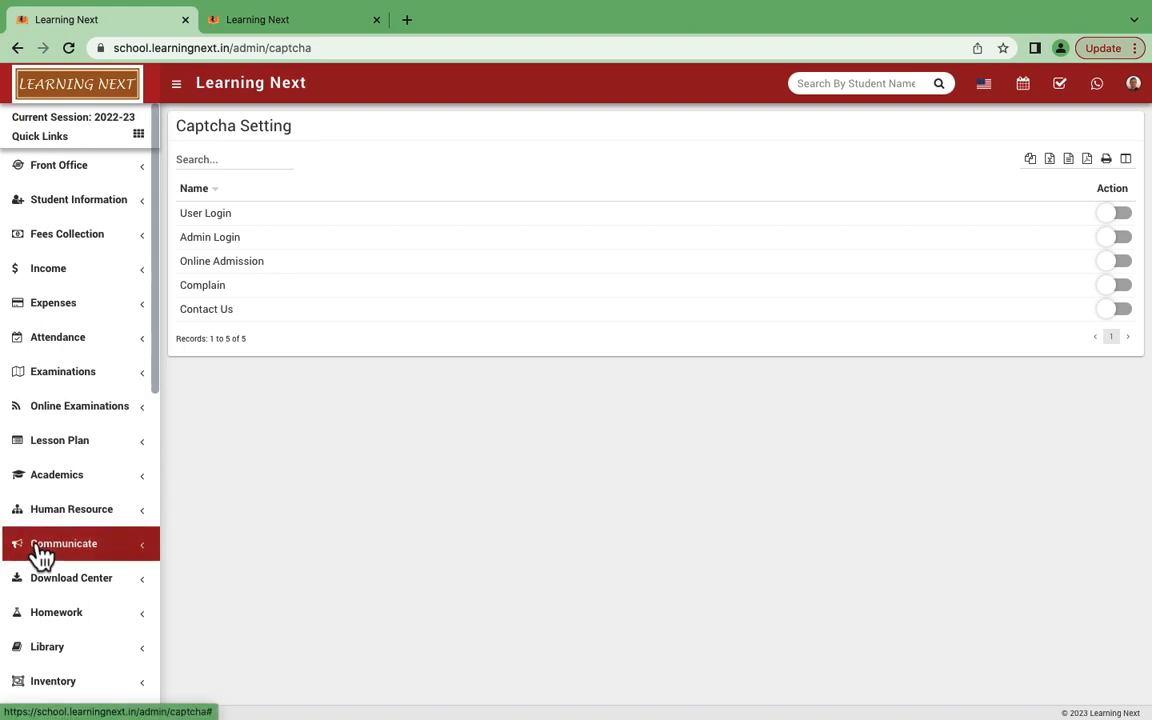
scroll(40, 555, down, 7)
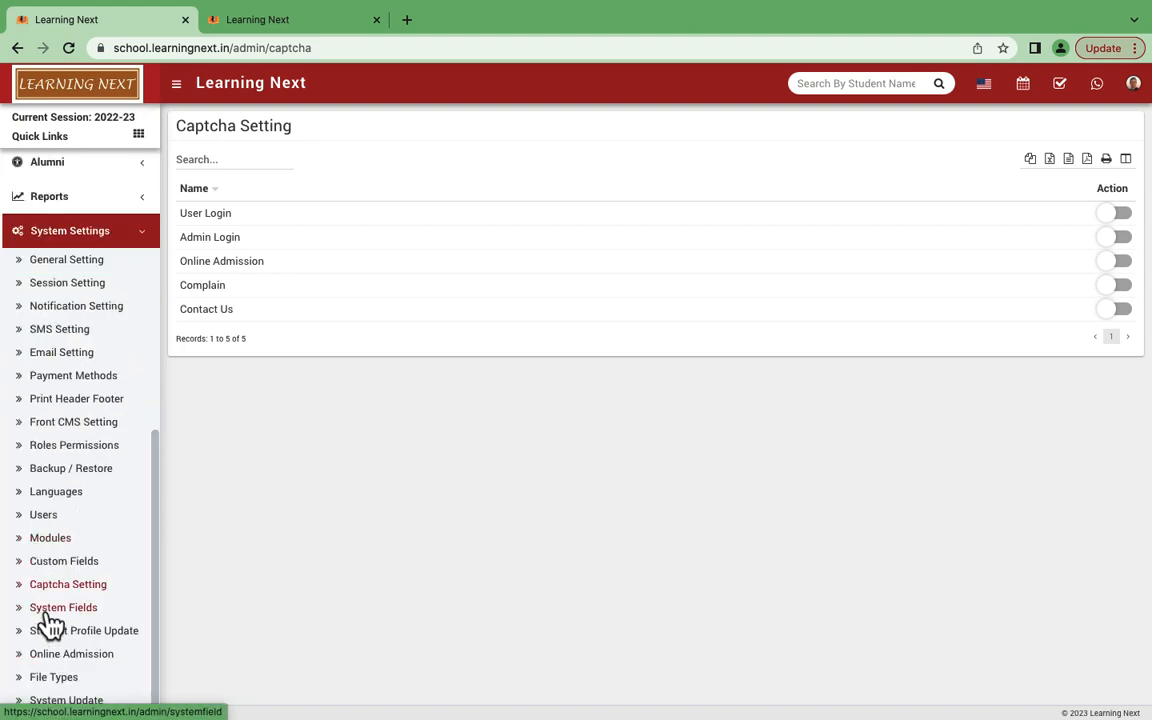
Step: Open the system fields settings and disable the Religion and Blood Group fields for students, confirming both changes
click(46, 610)
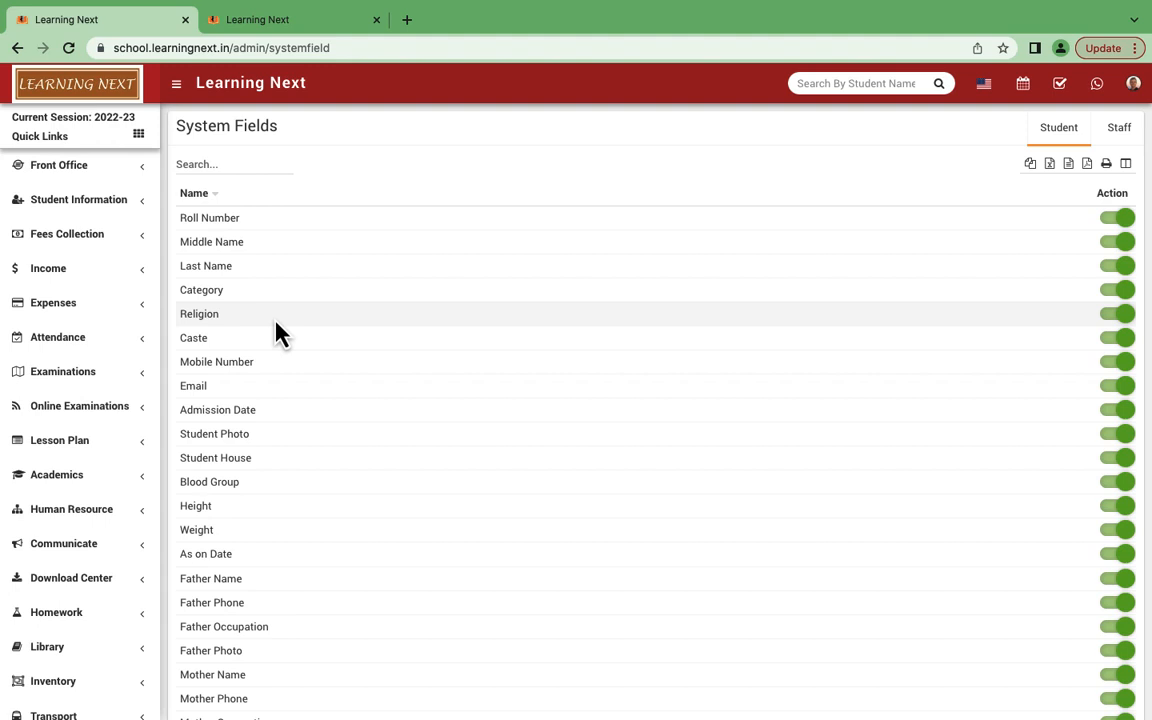
click(1110, 320)
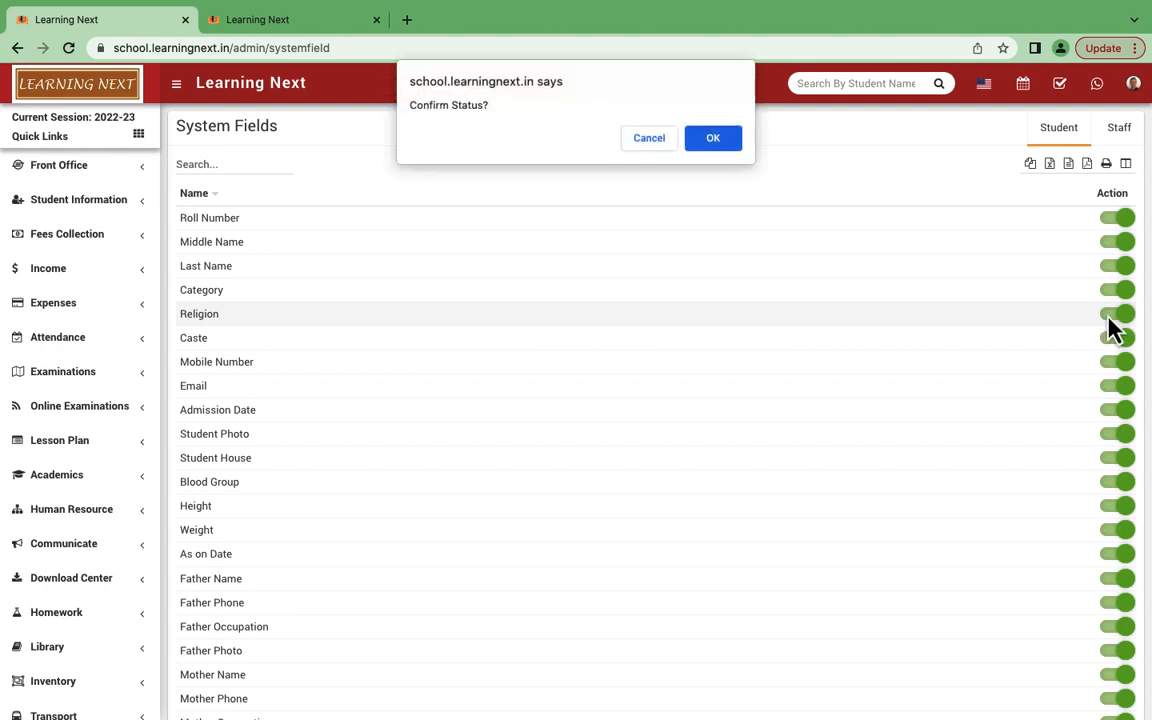
click(714, 140)
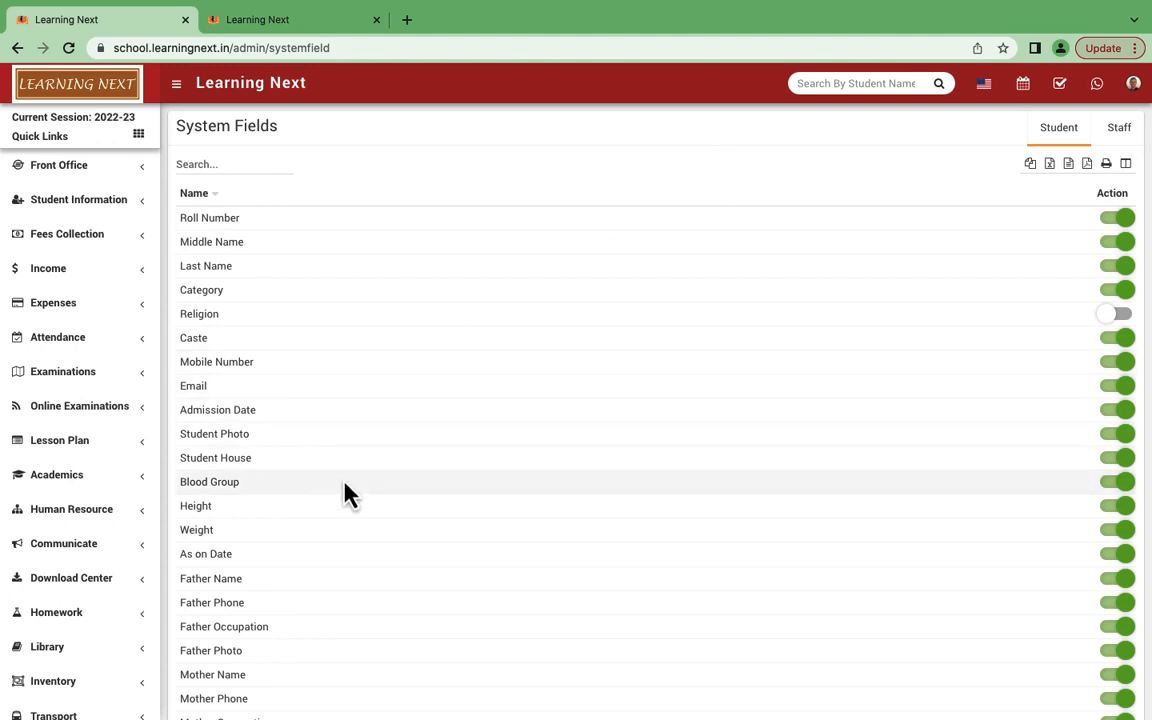
scroll(345, 490, down, 5)
scroll(345, 490, up, 4)
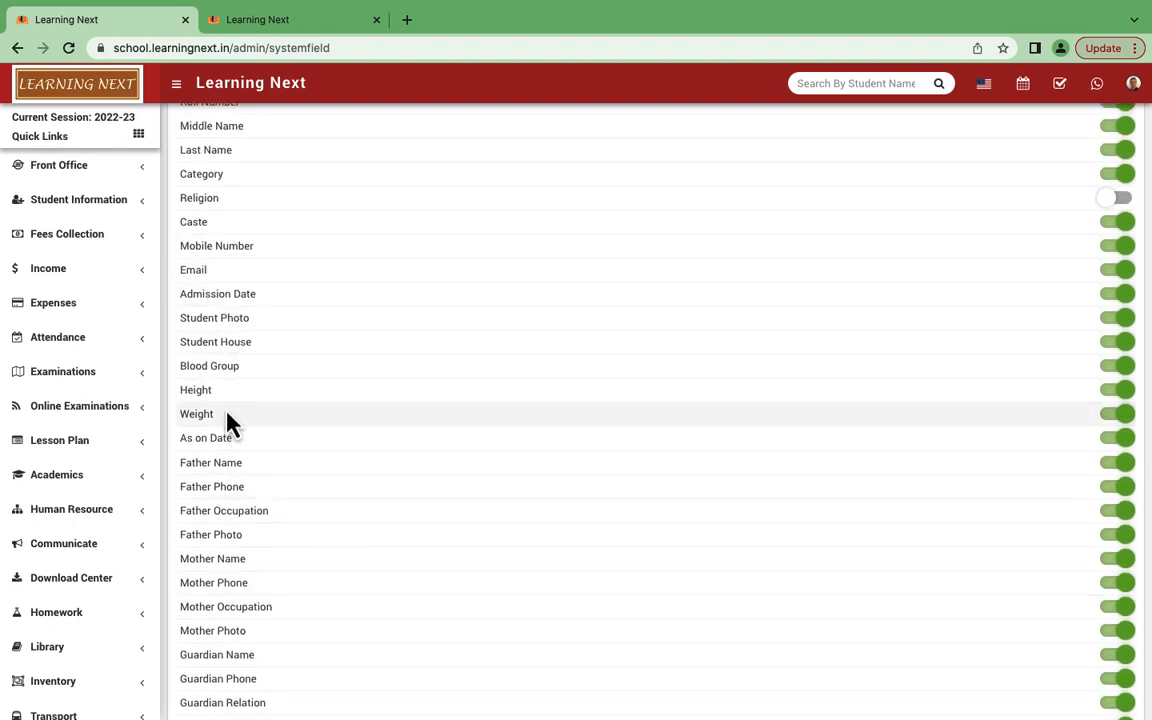
click(1114, 367)
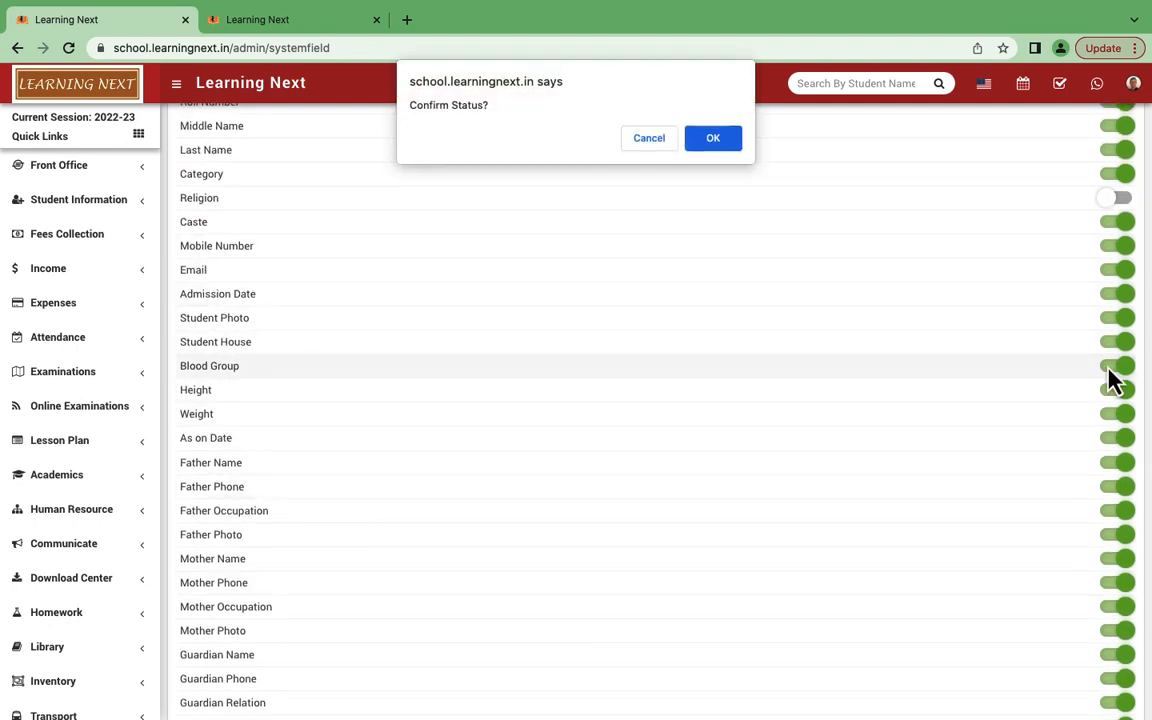
click(716, 146)
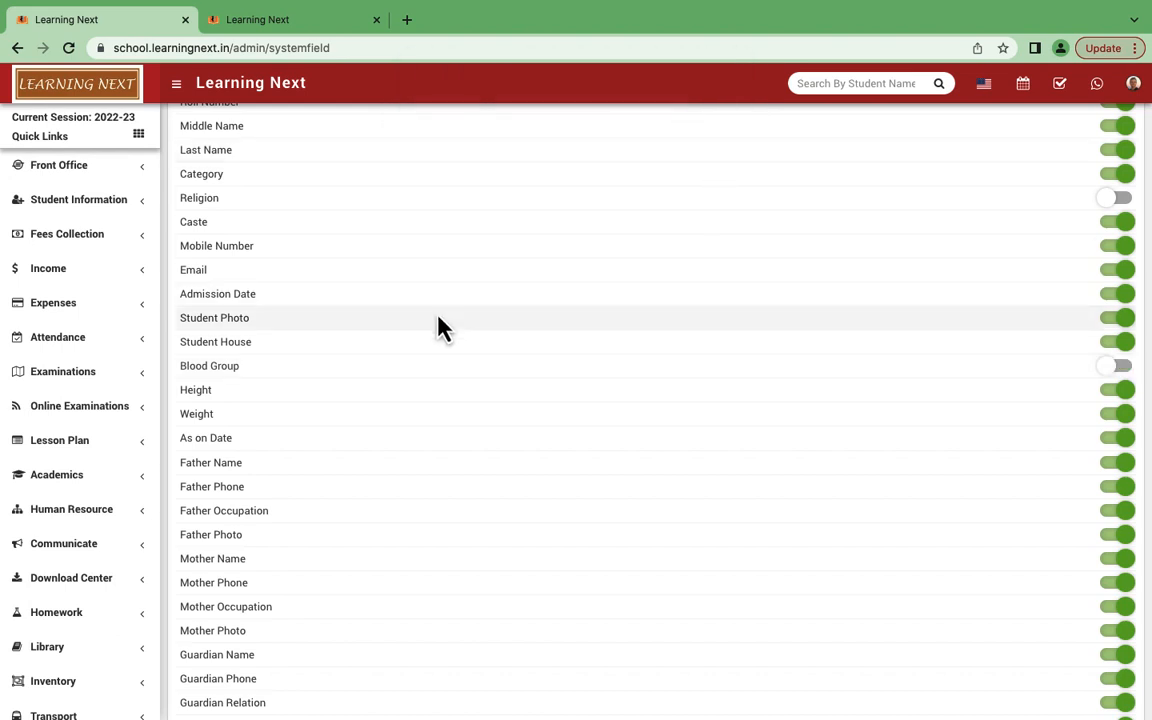
scroll(329, 437, down, 3)
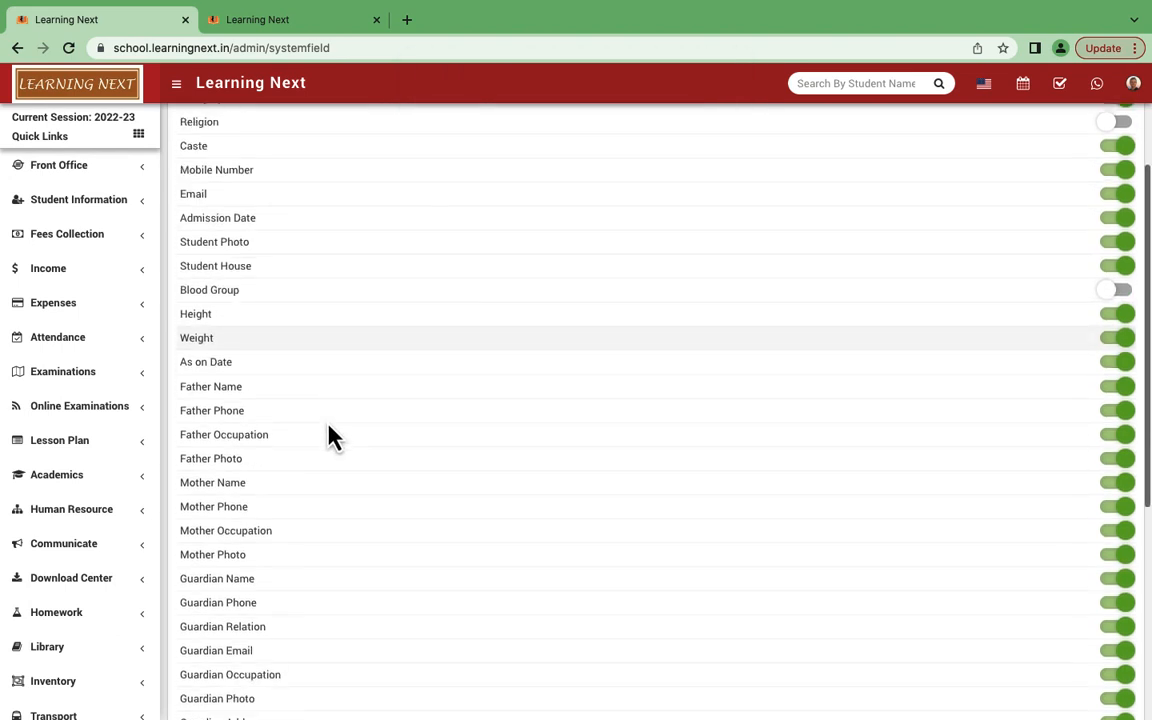
scroll(329, 437, down, 5)
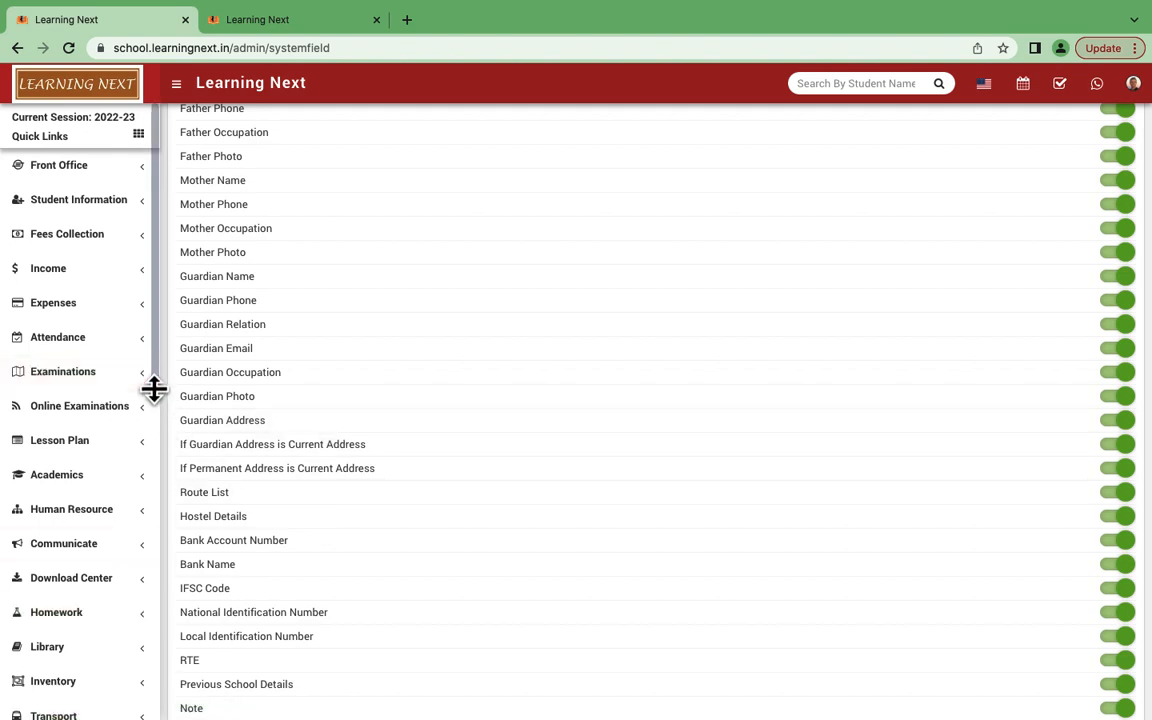
Step: Open the student profile update settings and set Allow Editable Form Fields to Enabled
drag(154, 389, 150, 716)
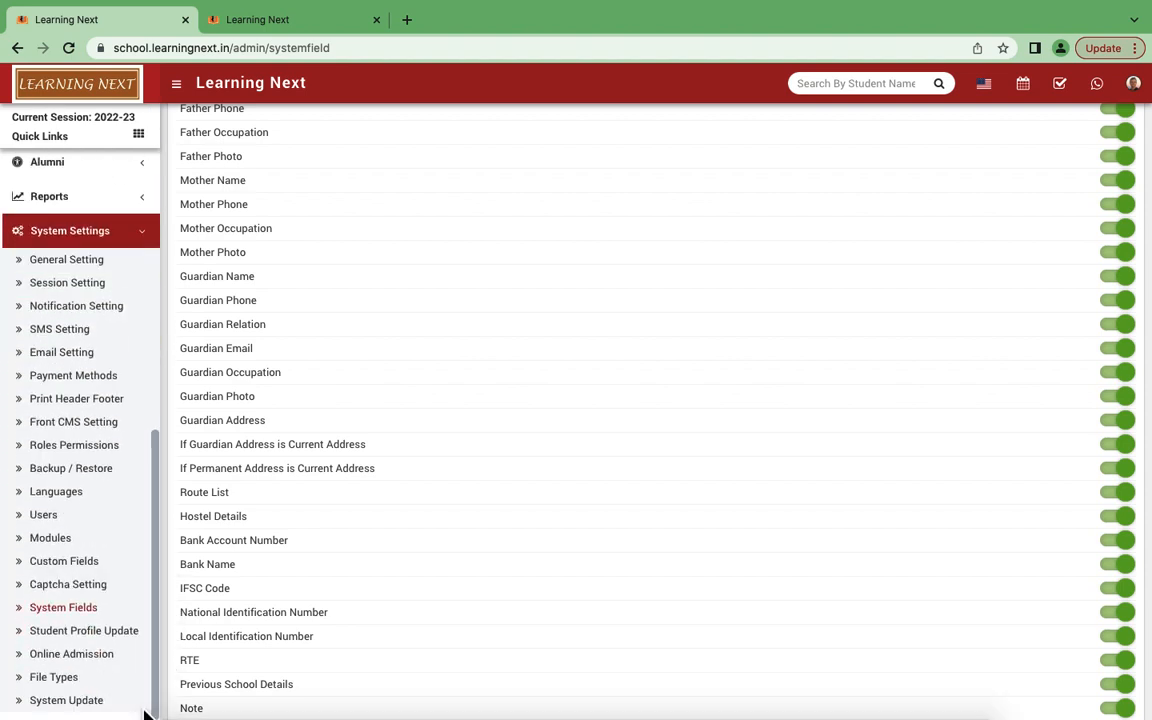
click(86, 634)
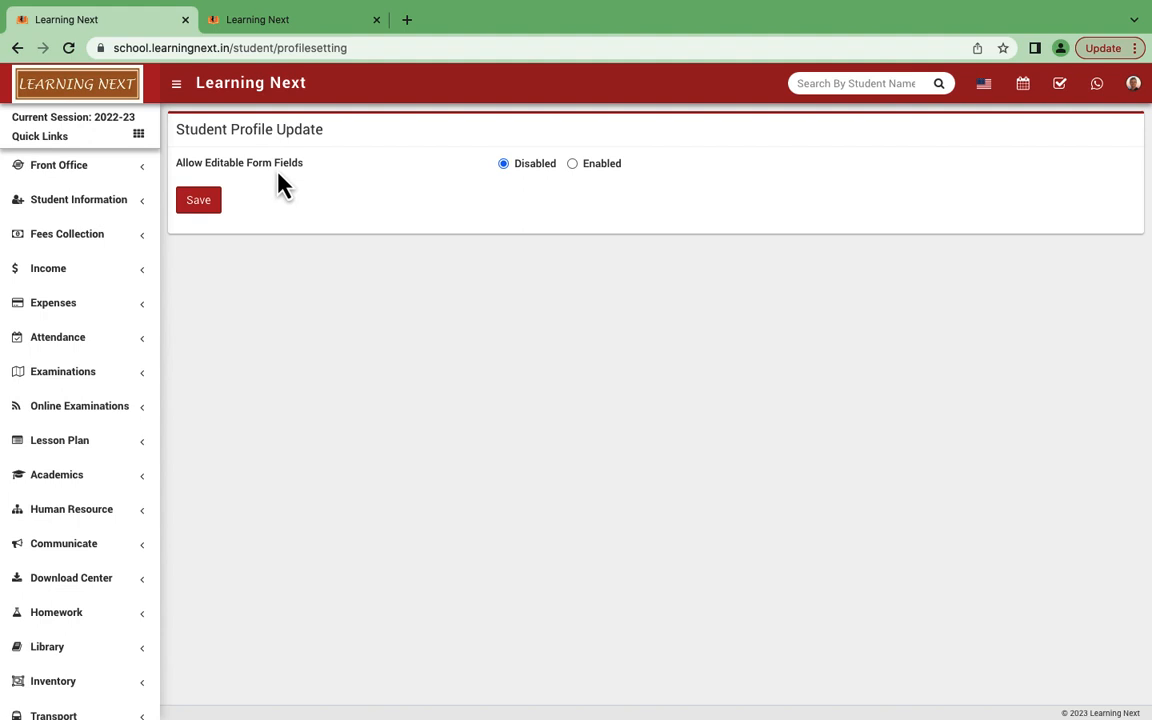
click(572, 164)
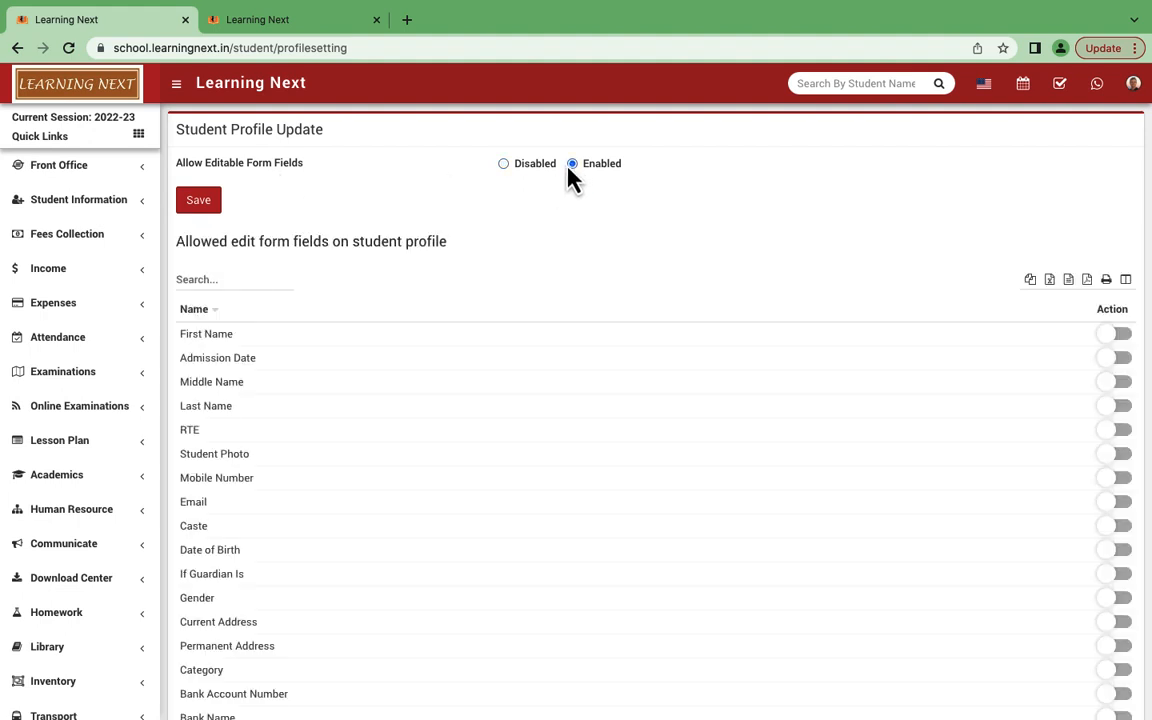
Step: Allow editing of the Email, Mobile Number and Student Photo fields on the student profile, confirming each change
scroll(588, 455, down, 3)
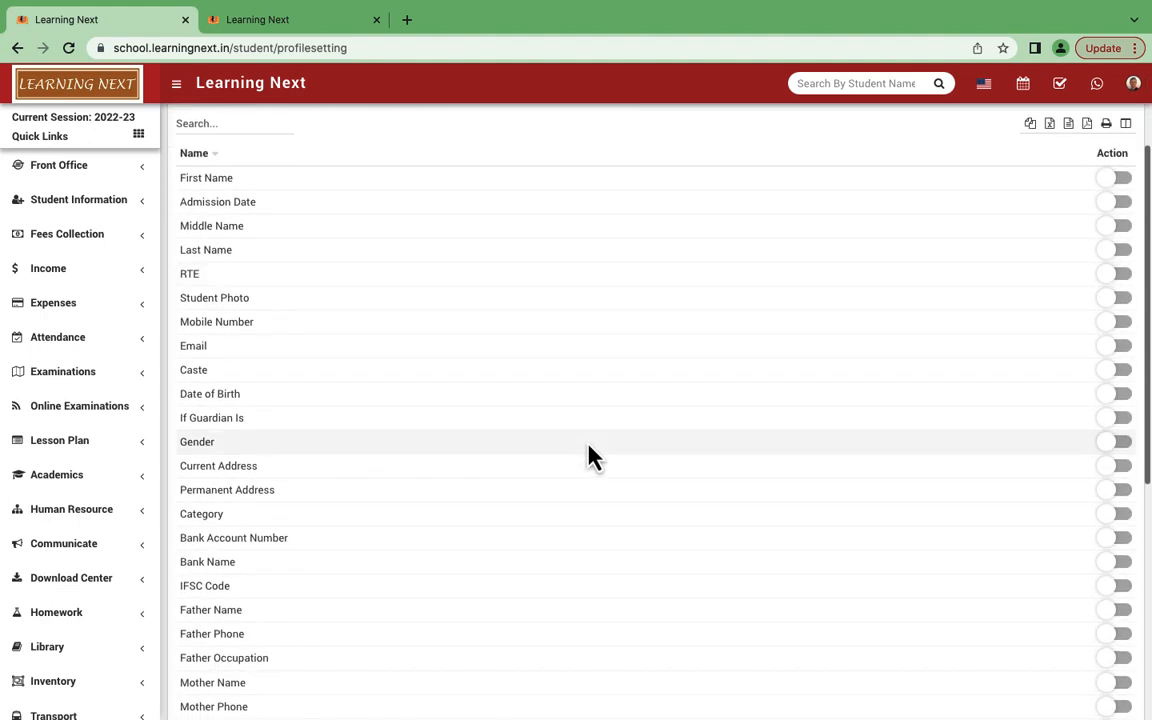
scroll(897, 285, up, 2)
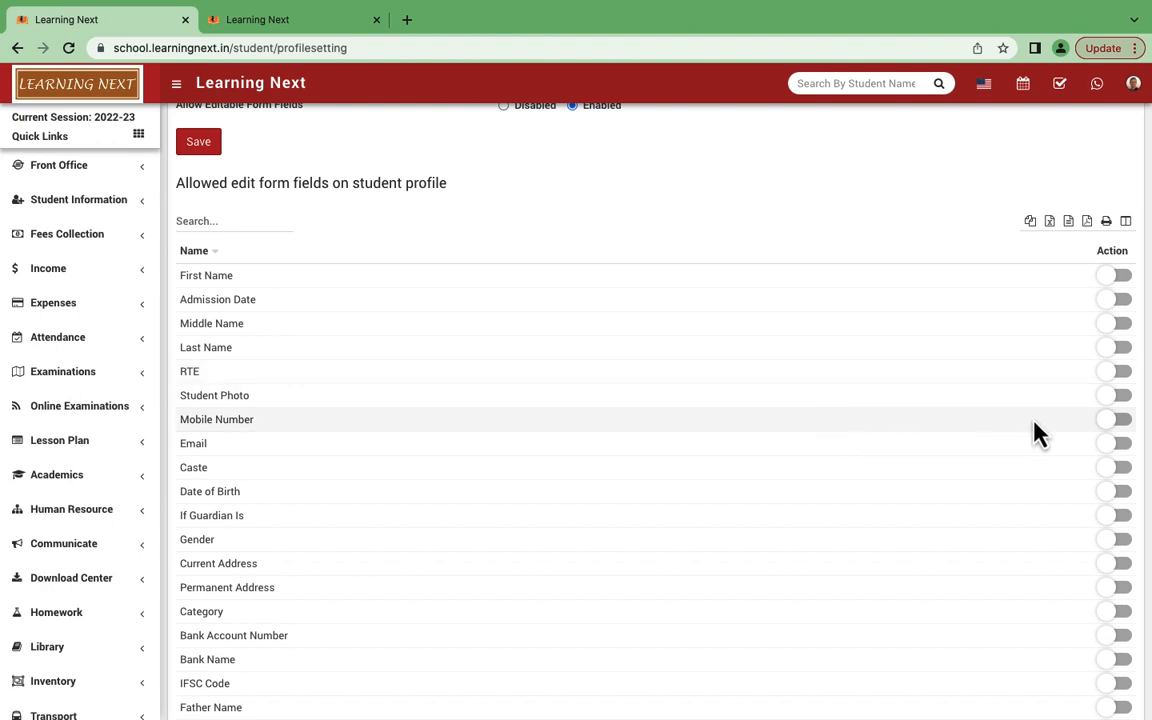
click(1120, 447)
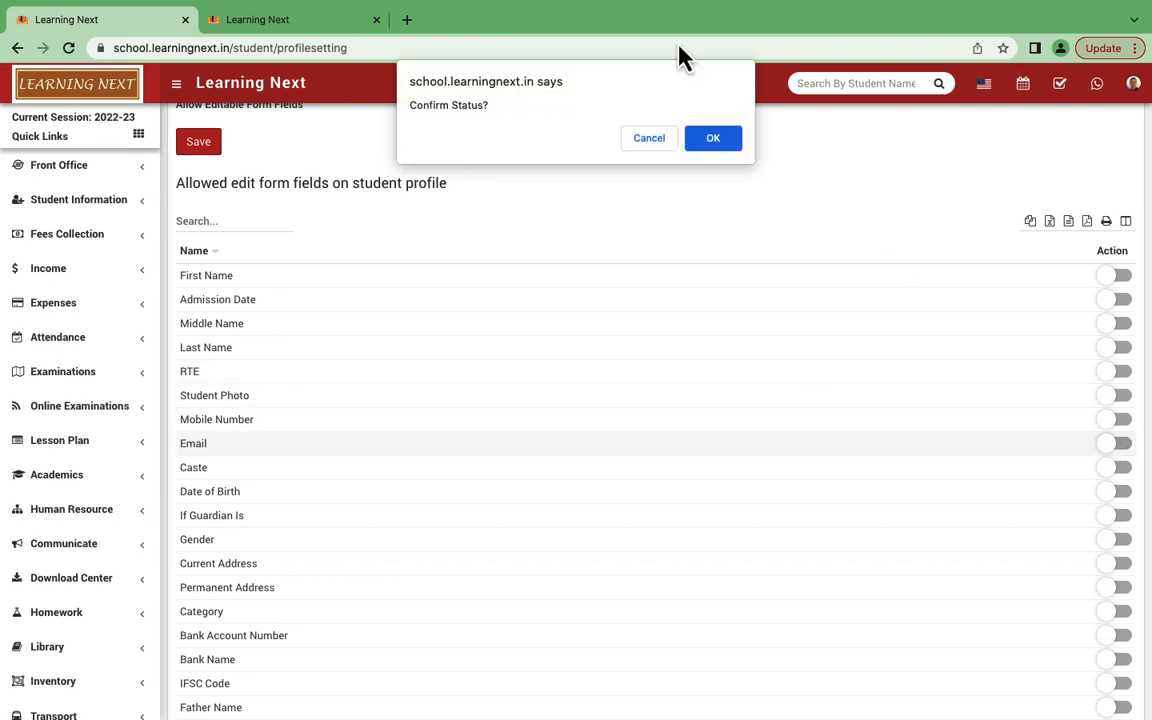
click(713, 140)
click(1123, 422)
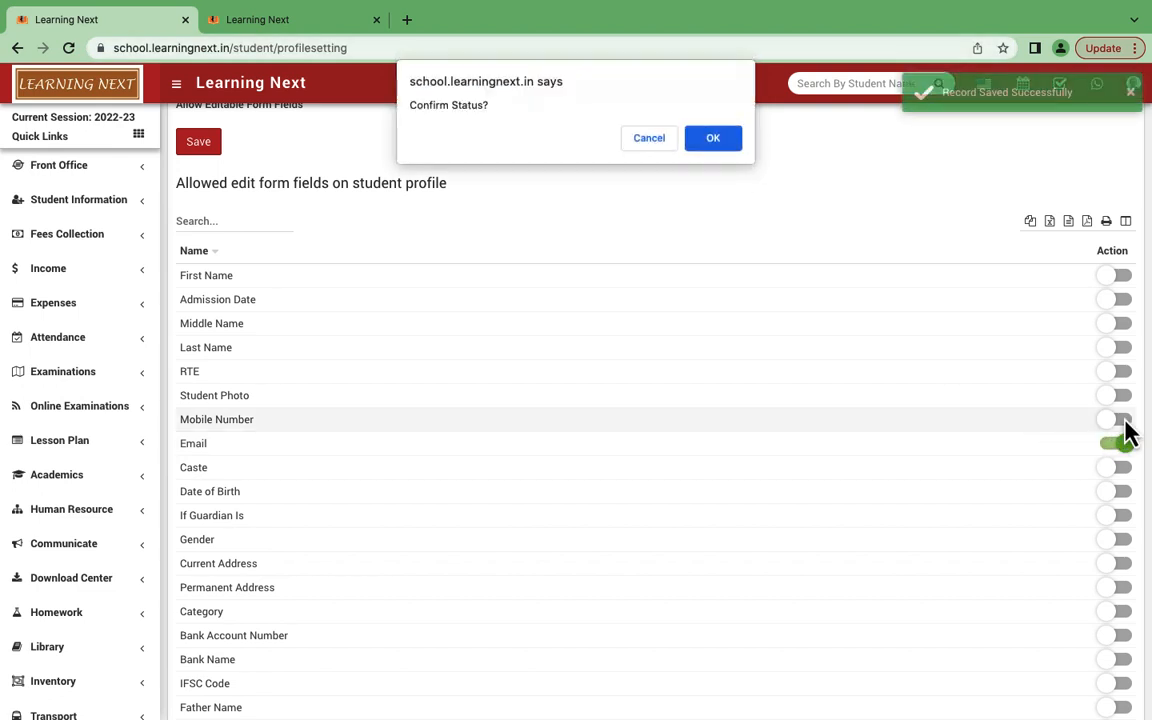
click(722, 145)
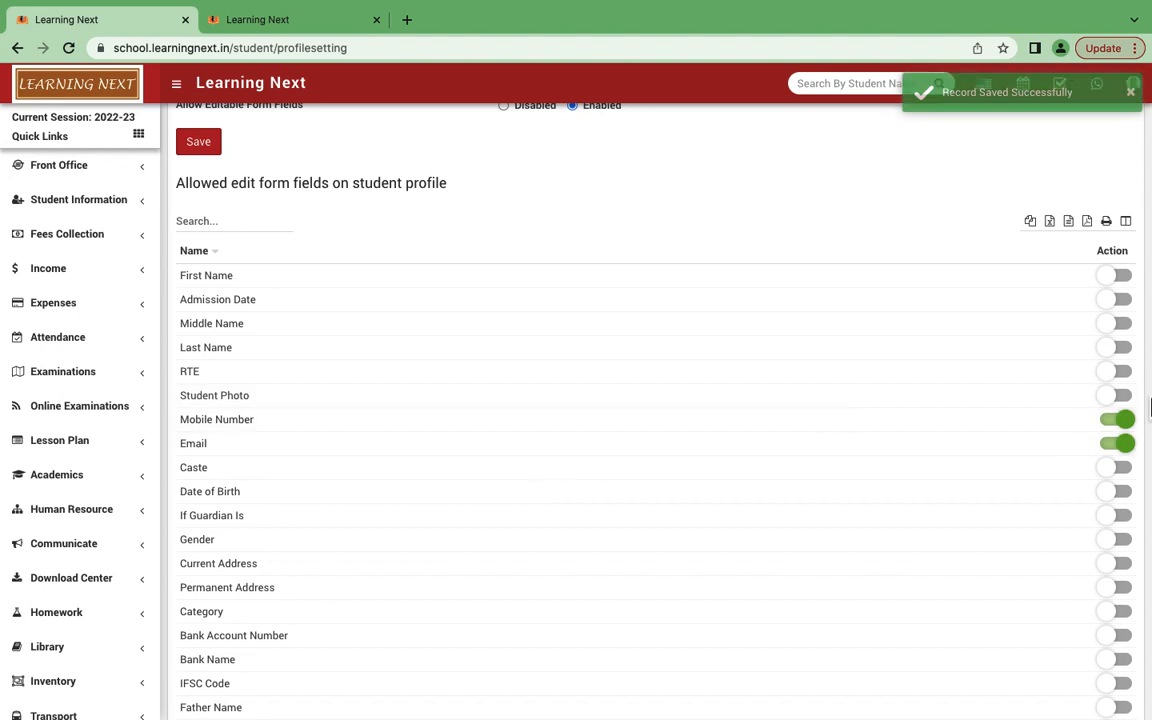
click(1122, 399)
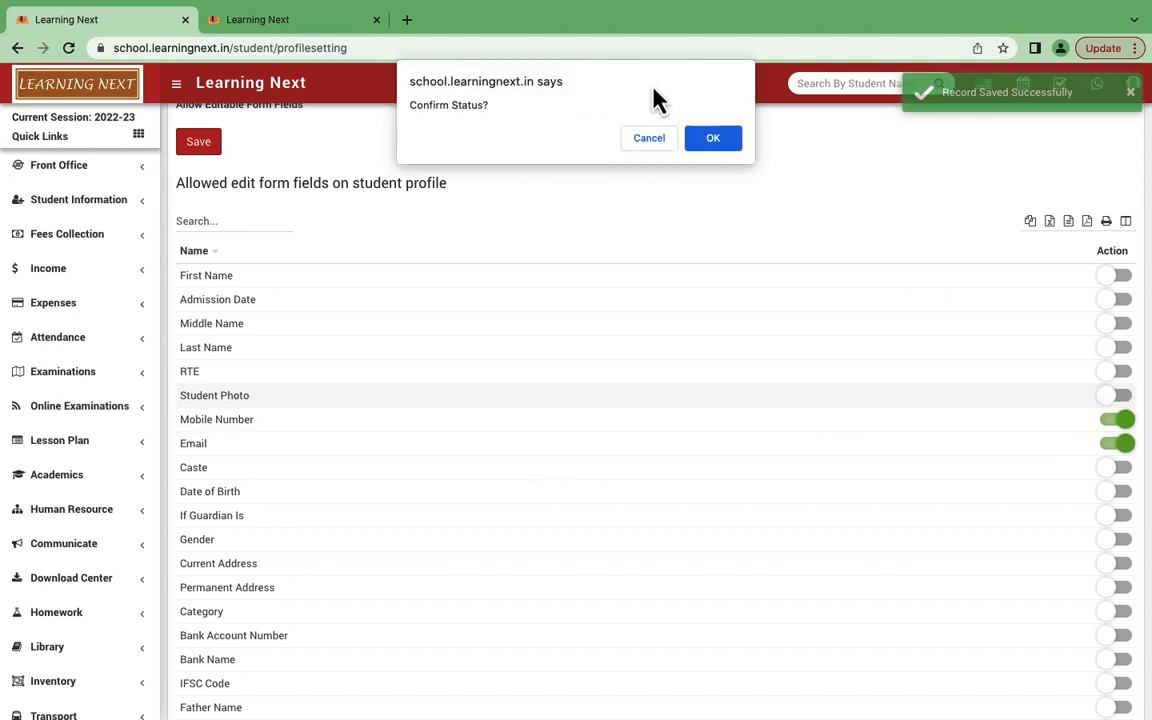
click(711, 139)
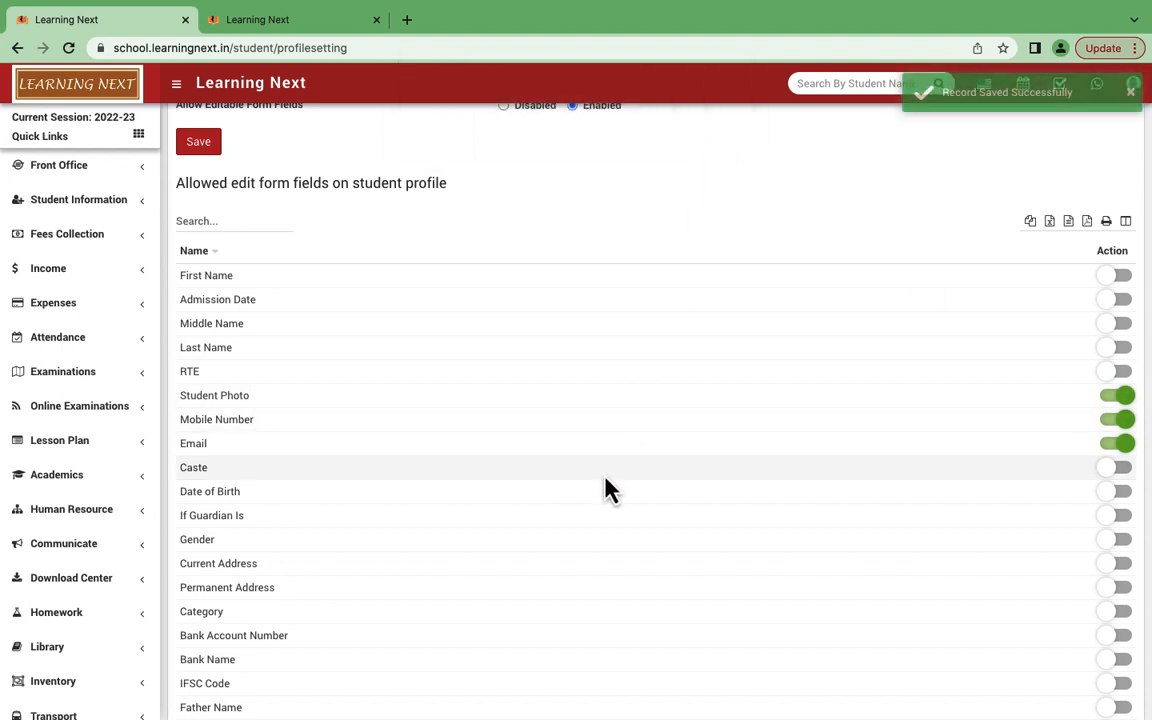
scroll(591, 501, down, 3)
scroll(591, 501, down, 2)
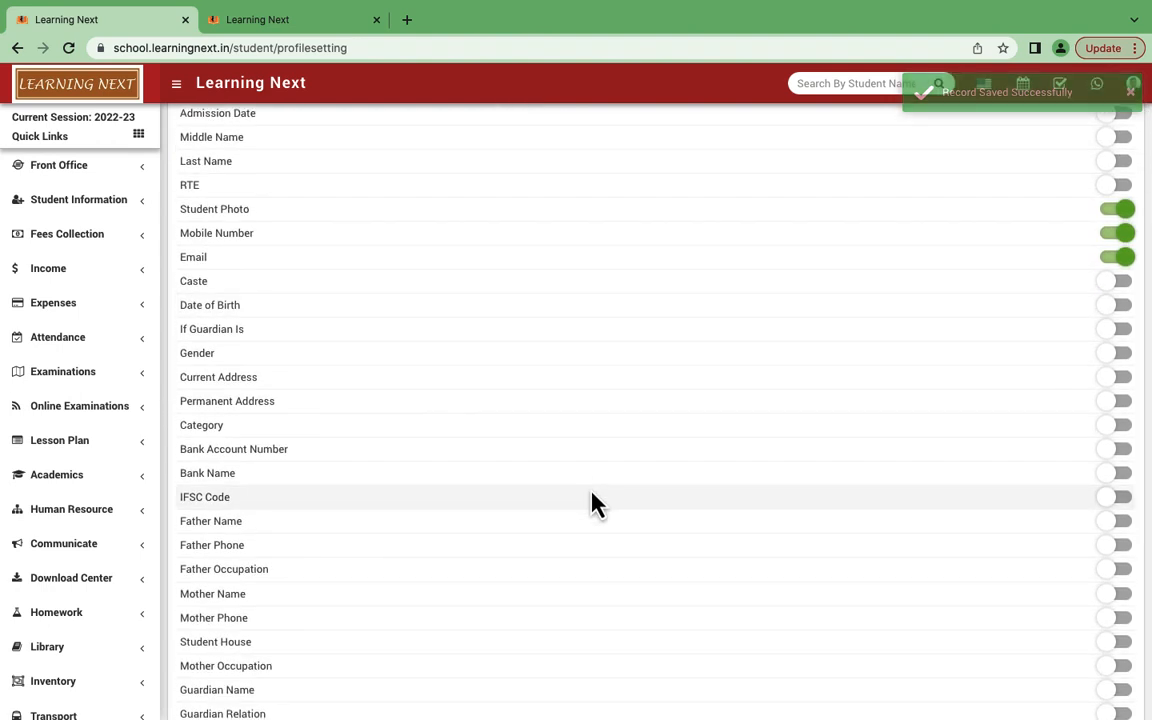
scroll(591, 501, up, 4)
scroll(591, 501, up, 1)
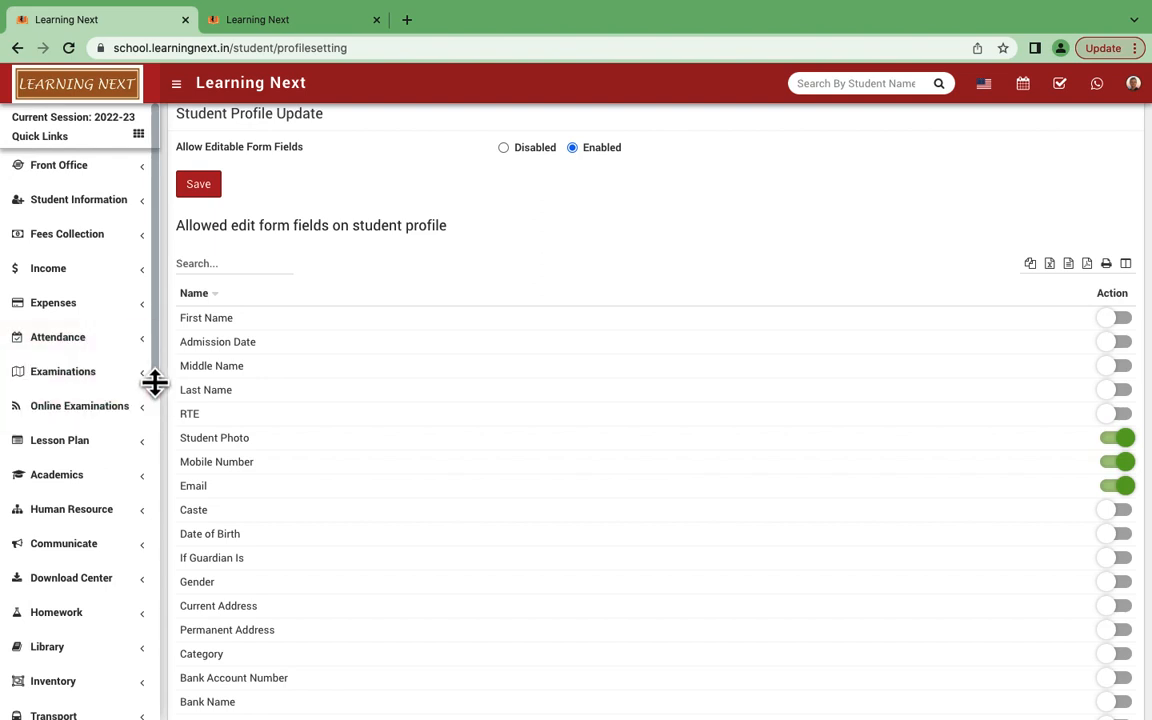
Step: Open the online admission form settings and view the form fees, instructions and terms and conditions without changing them
drag(155, 381, 160, 712)
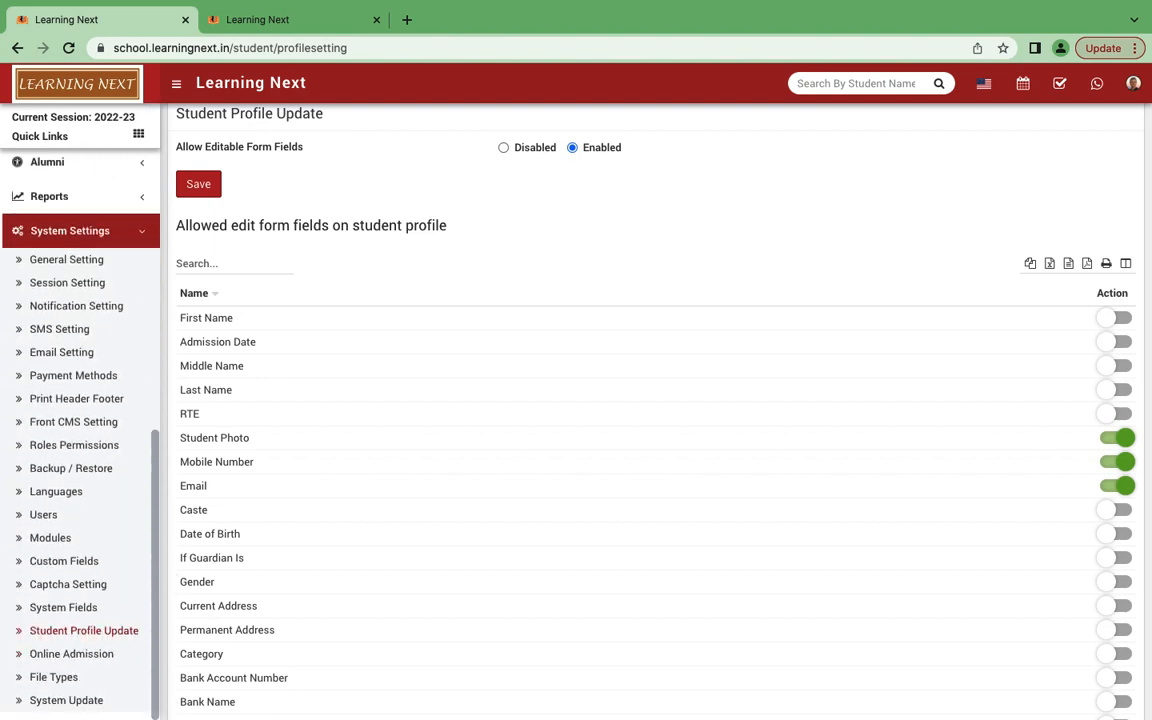
click(79, 658)
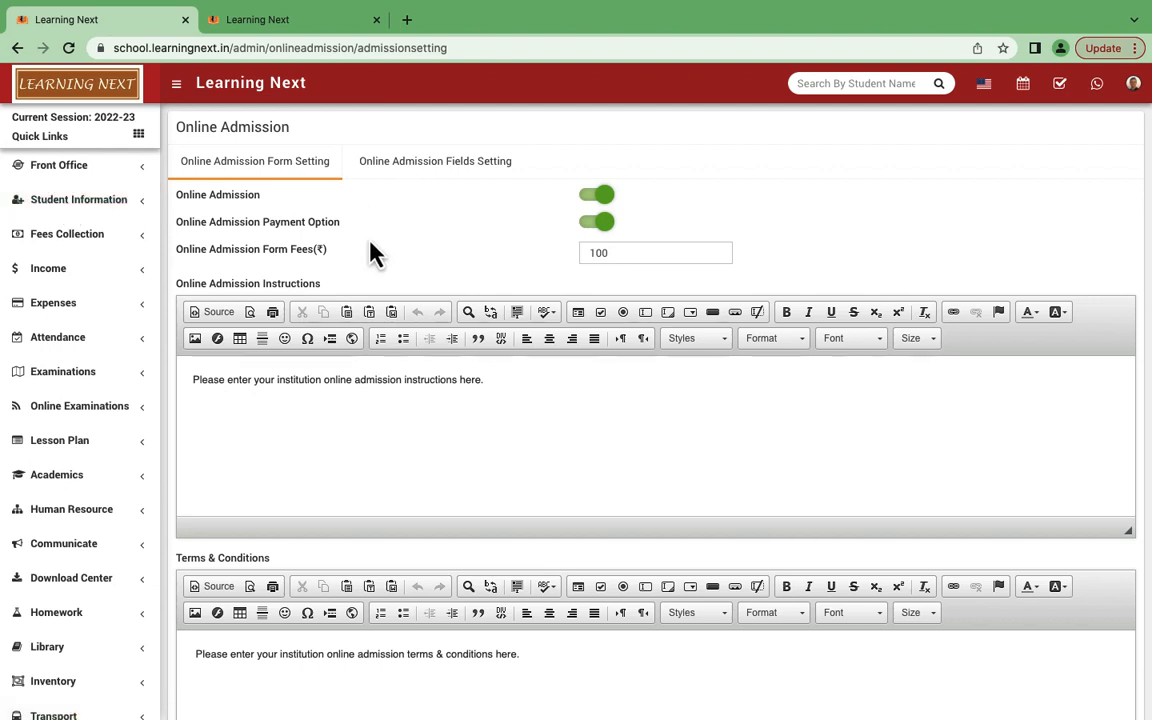
click(615, 255)
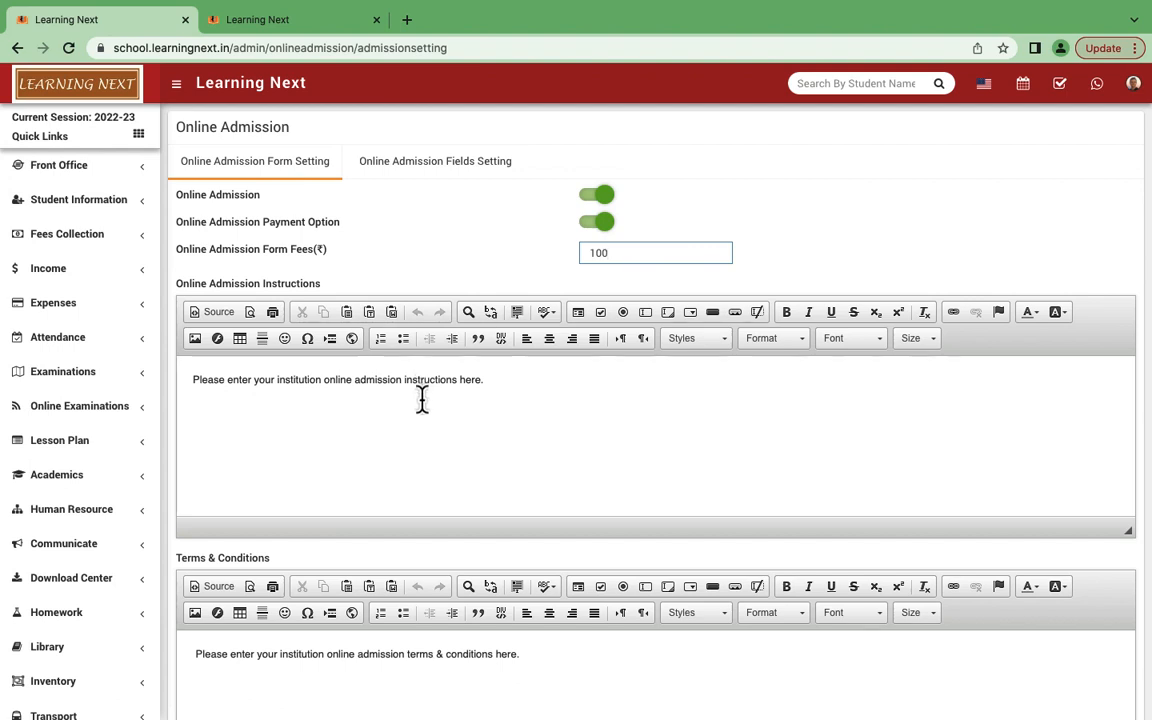
scroll(422, 398, down, 2)
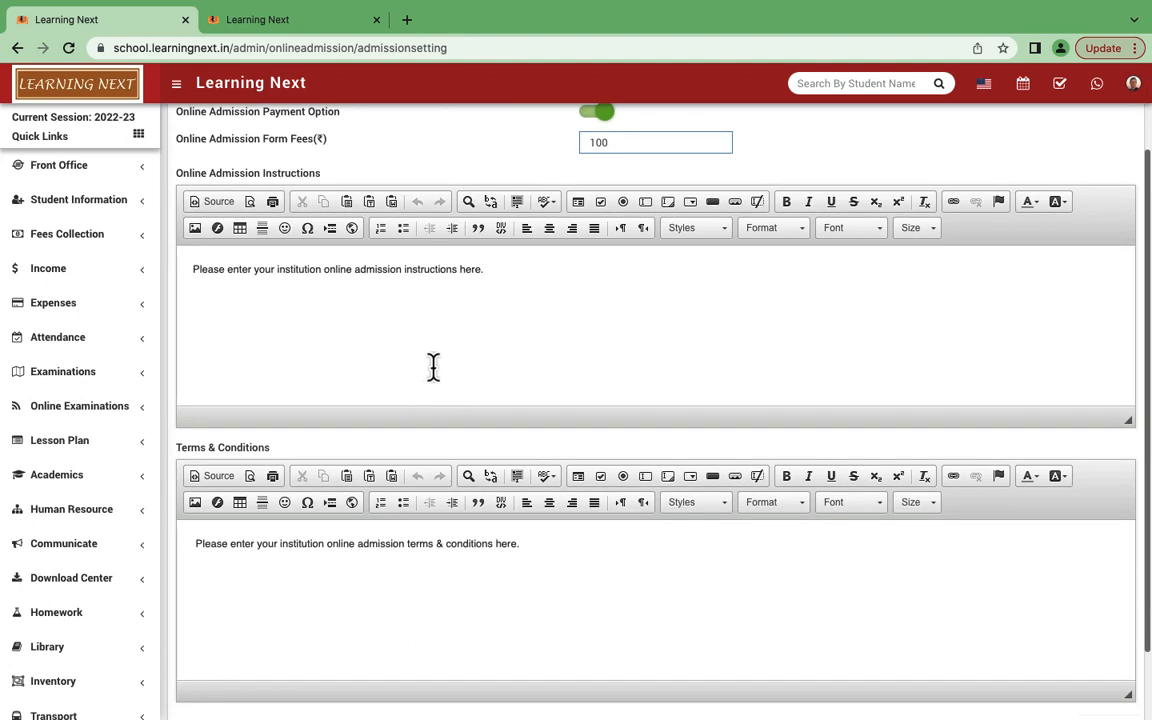
click(493, 272)
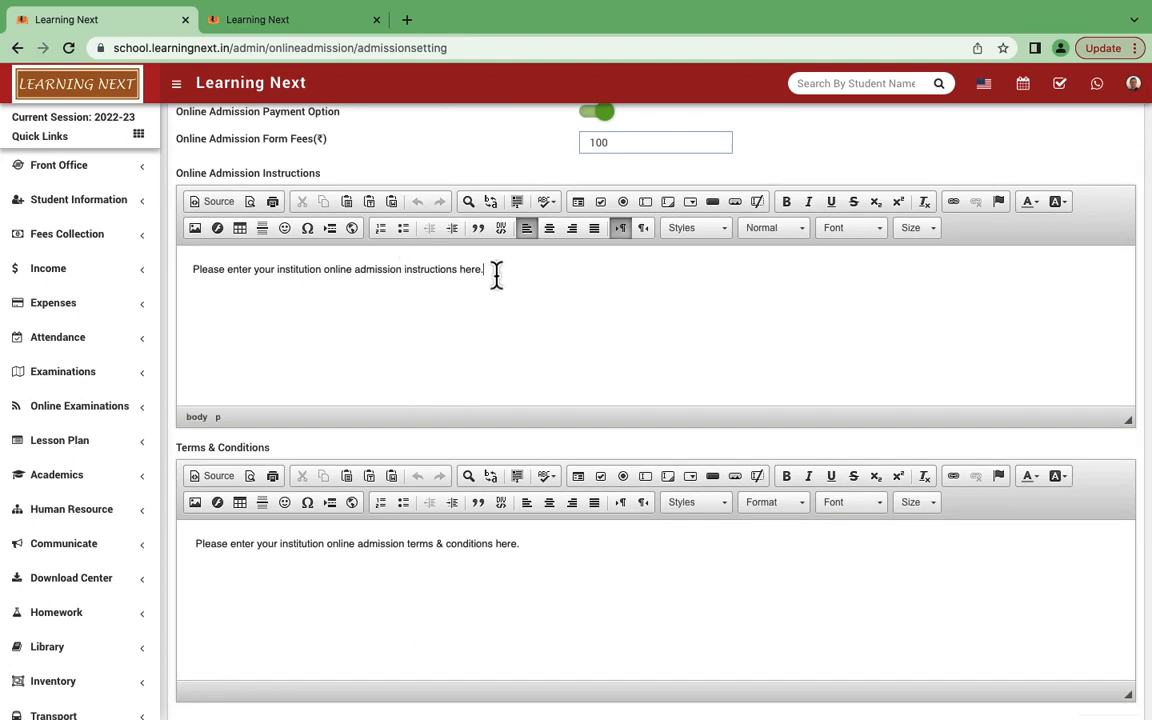
click(535, 550)
scroll(535, 550, down, 2)
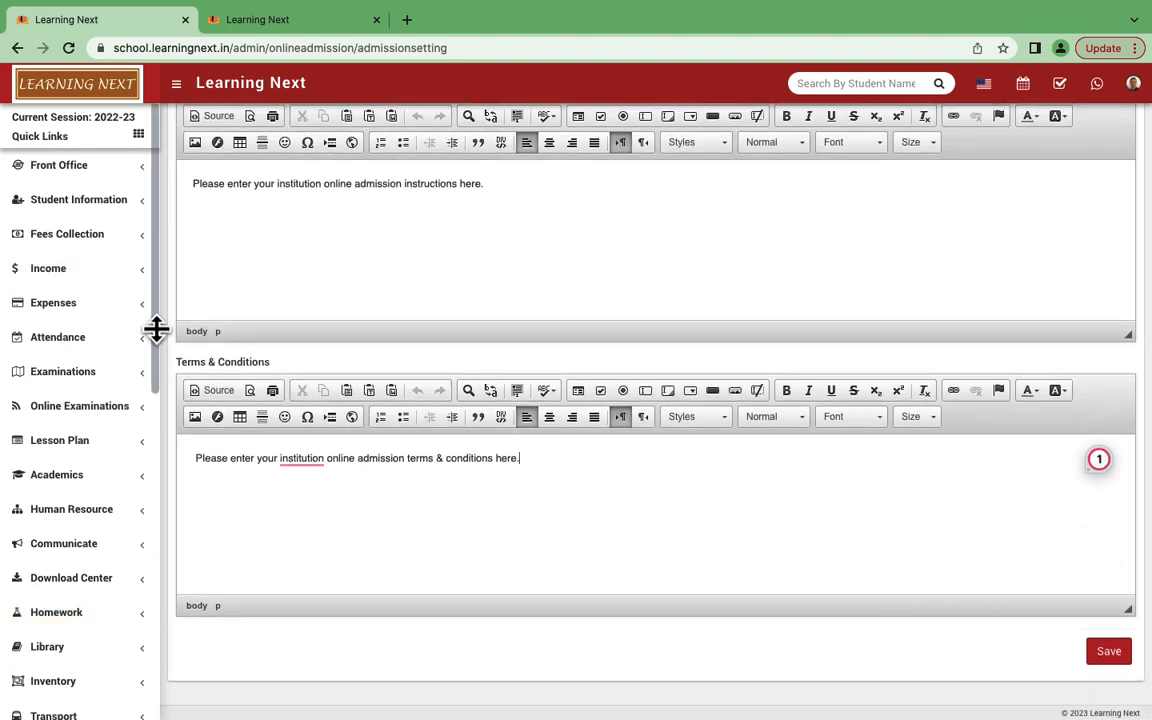
Step: Open the file types settings and review the allowed extensions, MIME types and upload sizes for files and images
drag(155, 334, 147, 699)
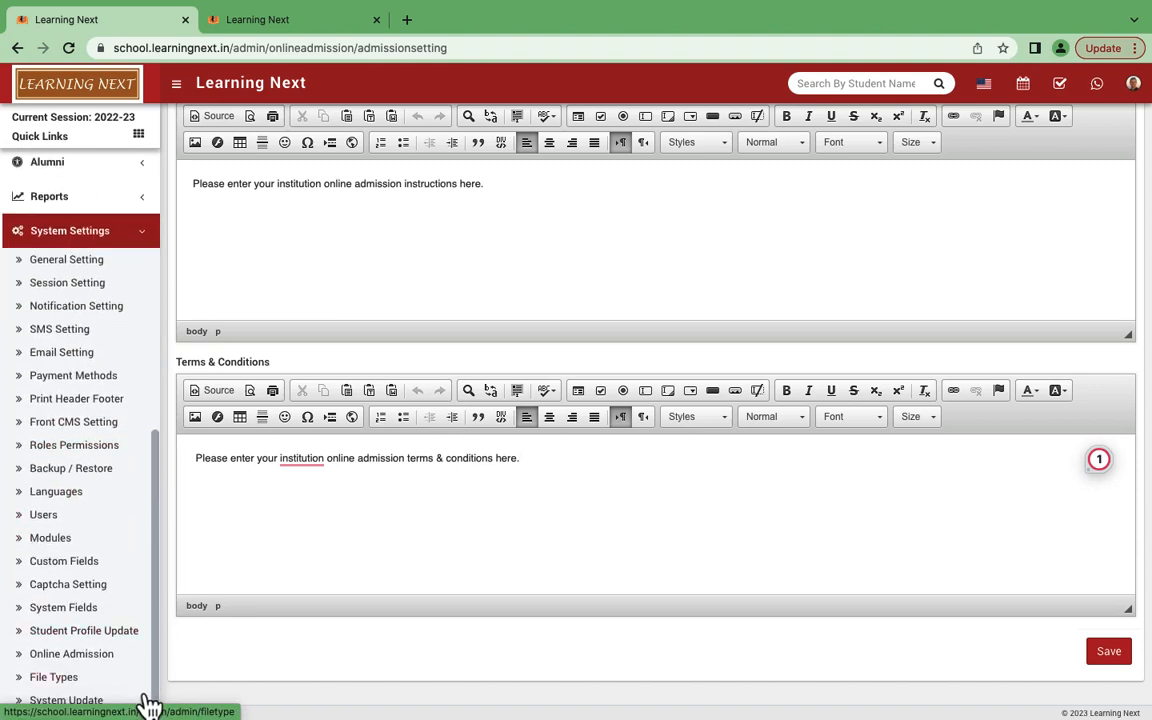
click(52, 680)
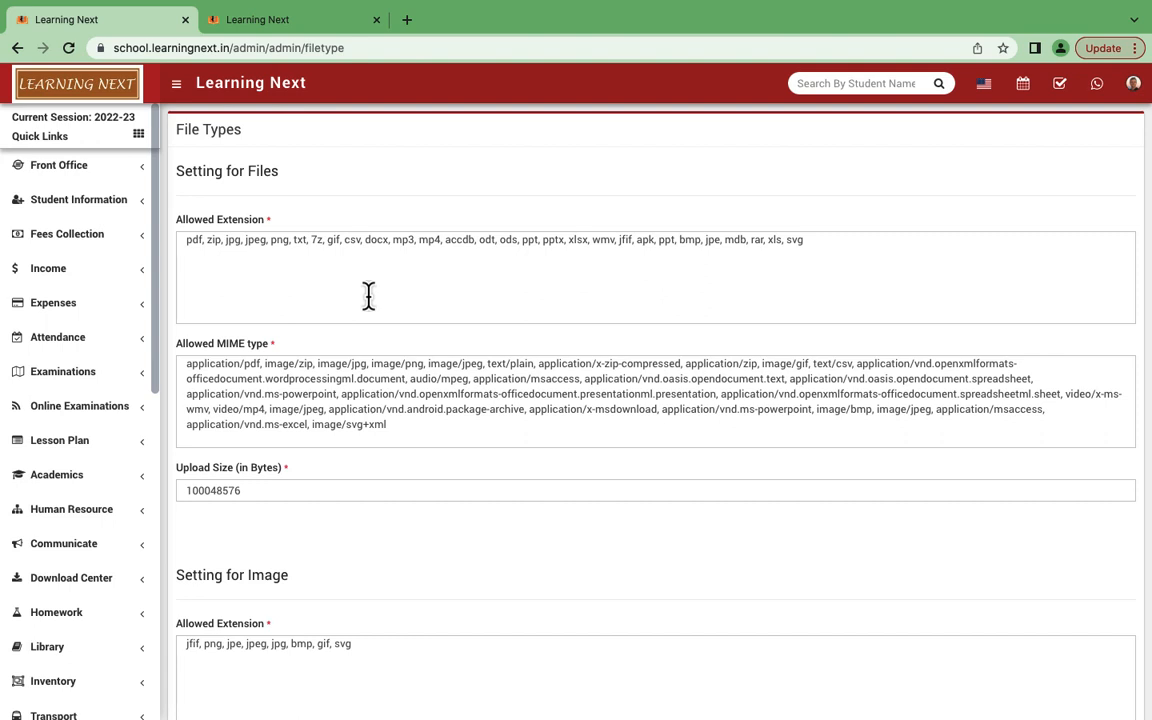
click(285, 491)
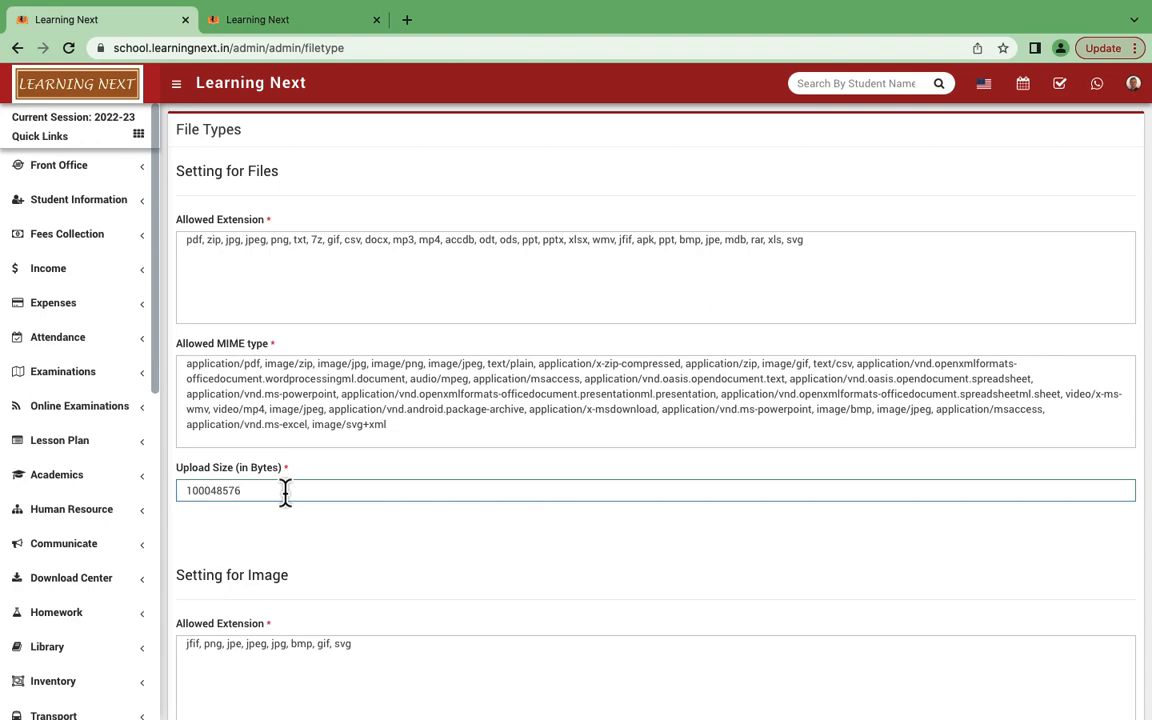
scroll(310, 548, down, 5)
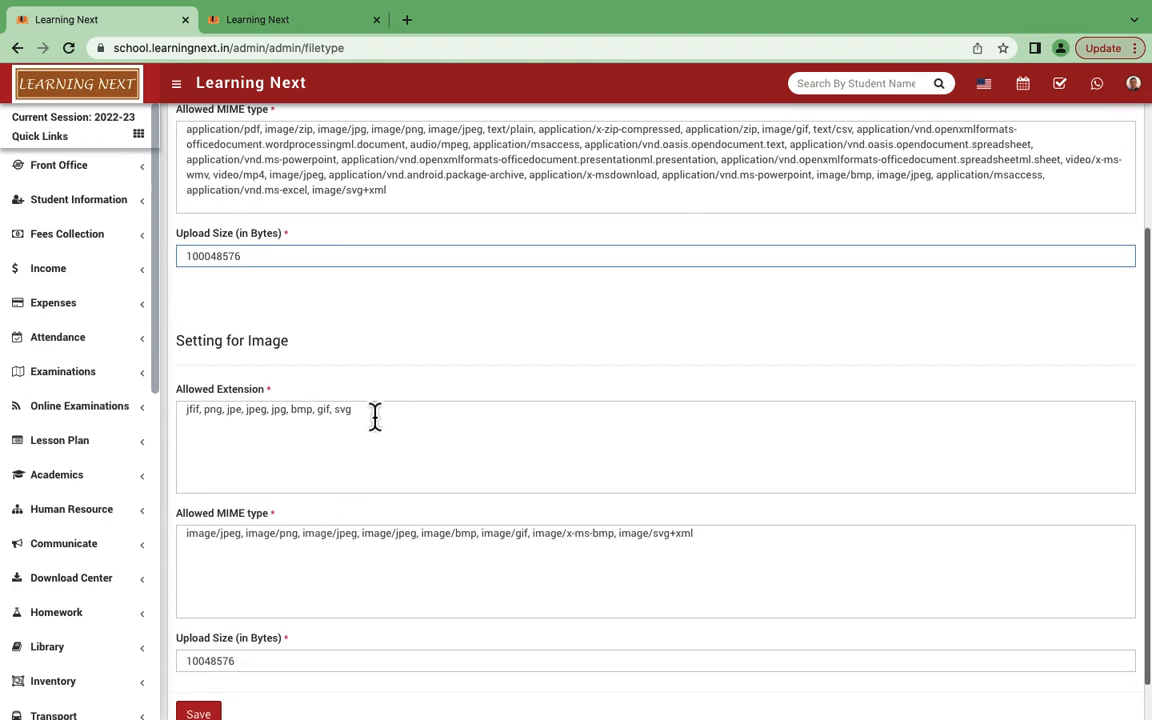
click(373, 414)
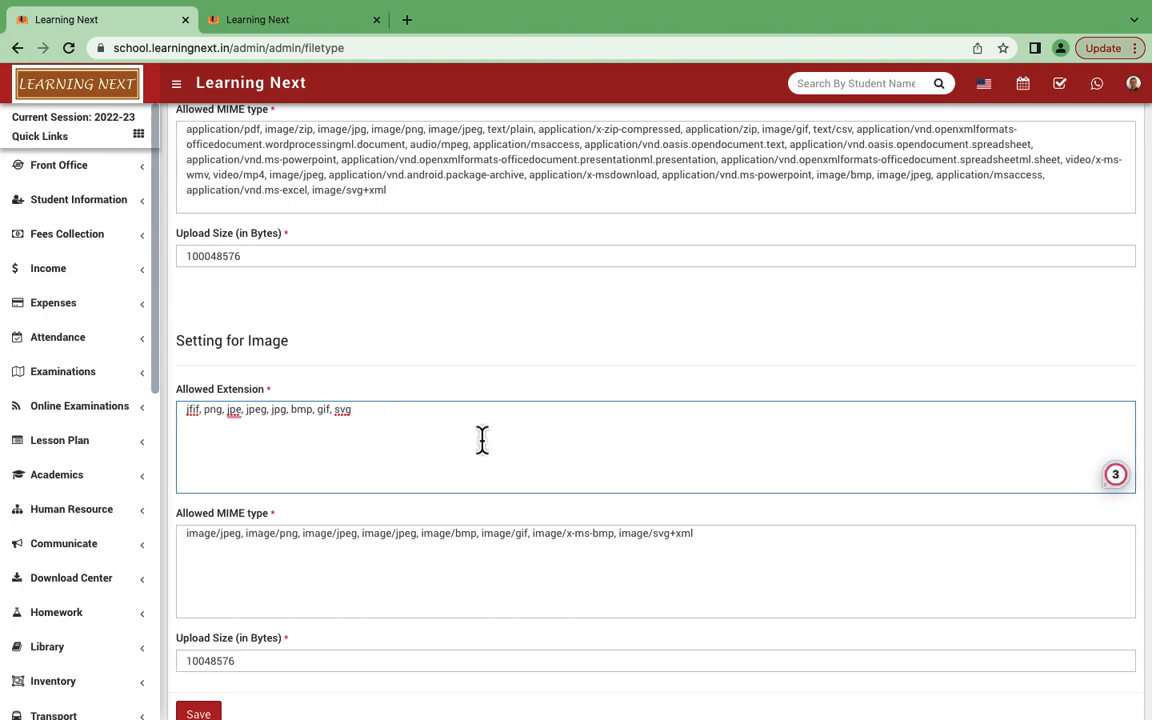
scroll(512, 594, down, 1)
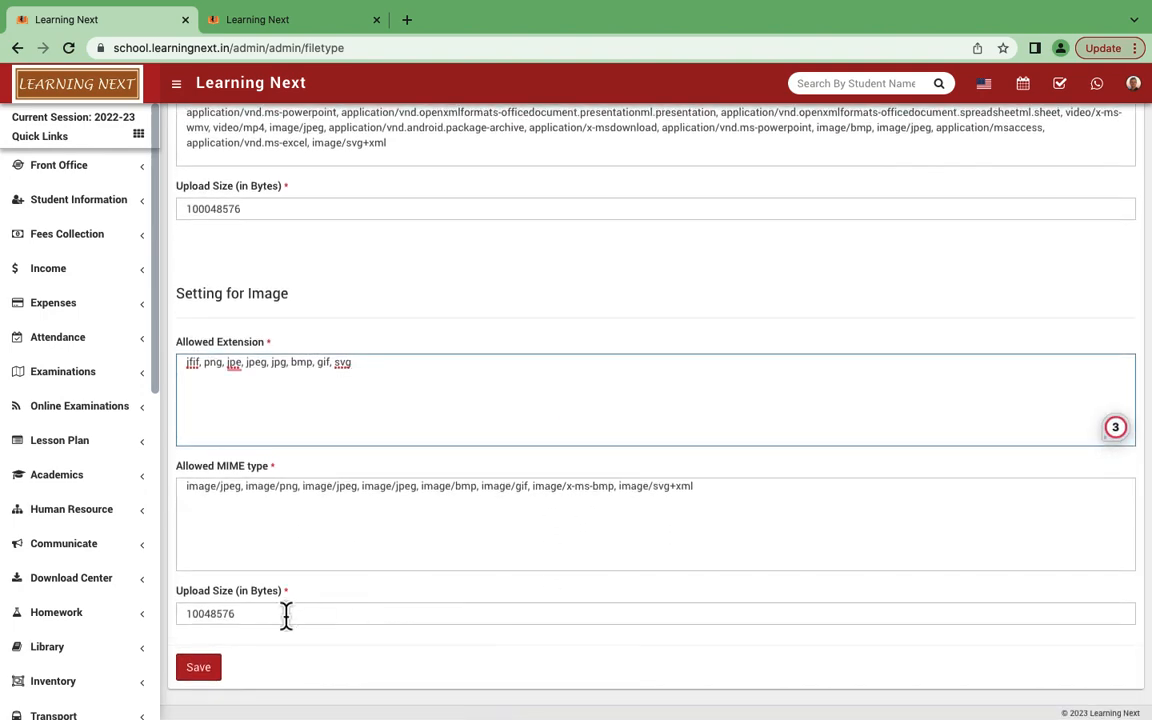
scroll(398, 200, up, 5)
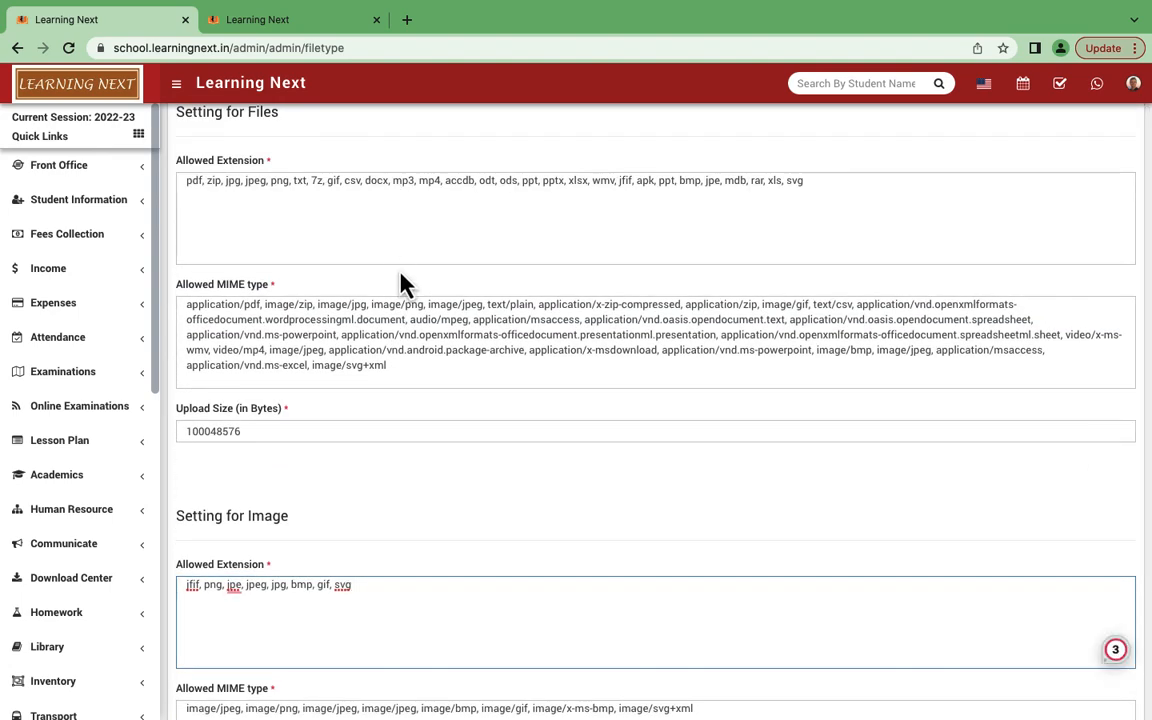
scroll(401, 283, down, 5)
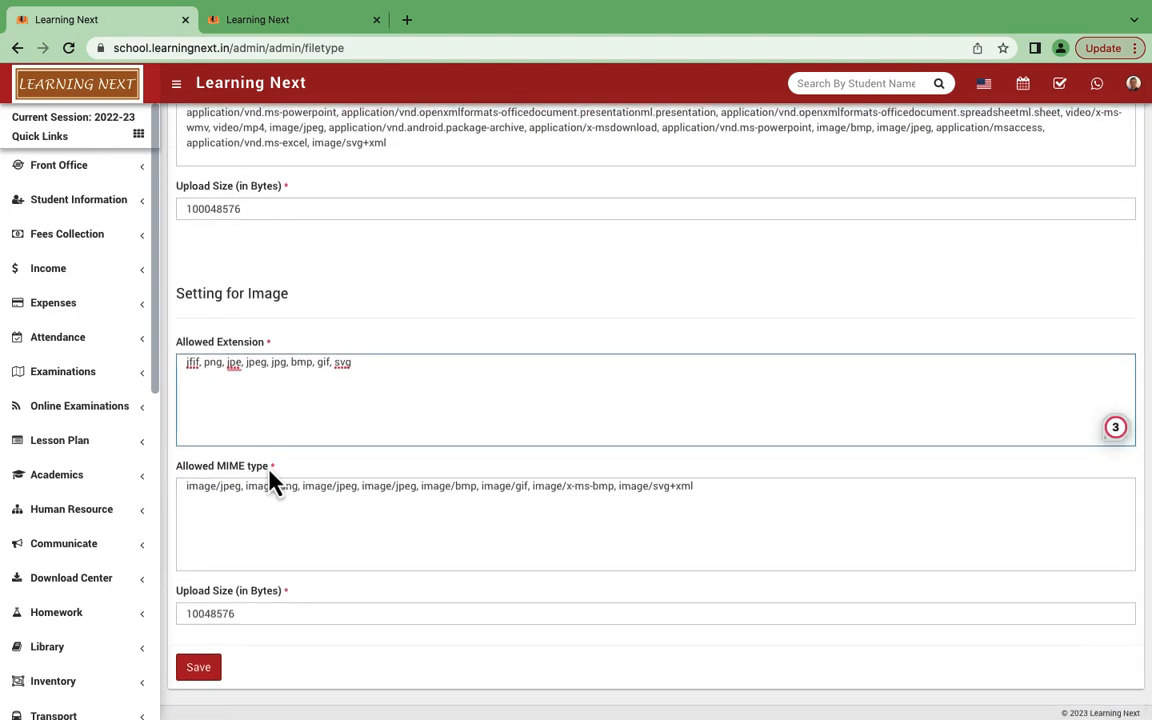
Step: Open the system update page to check the software version, and collapse the System Settings group
scroll(26, 560, down, 7)
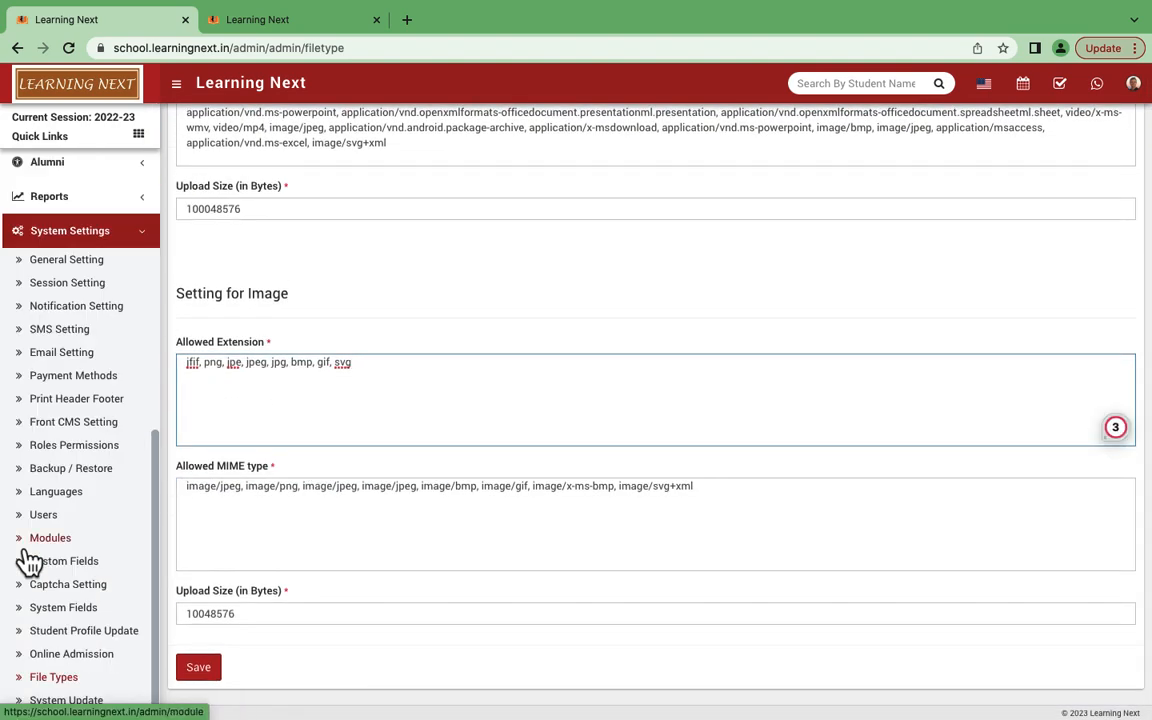
click(55, 702)
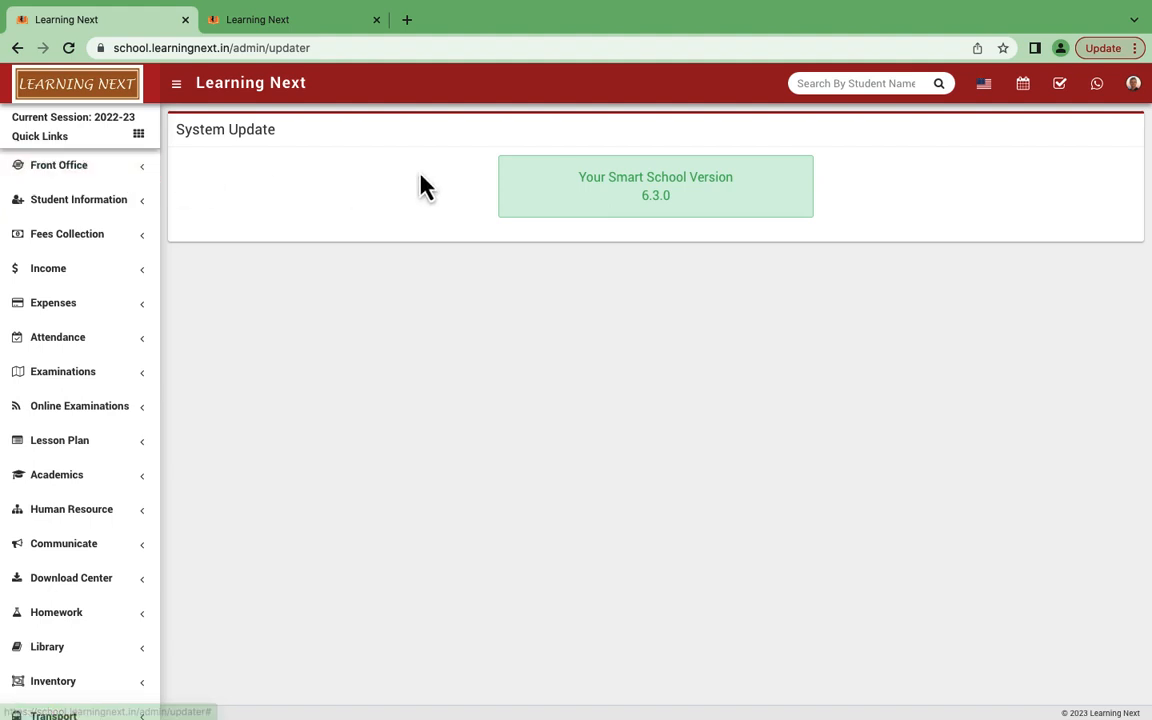
scroll(39, 600, down, 7)
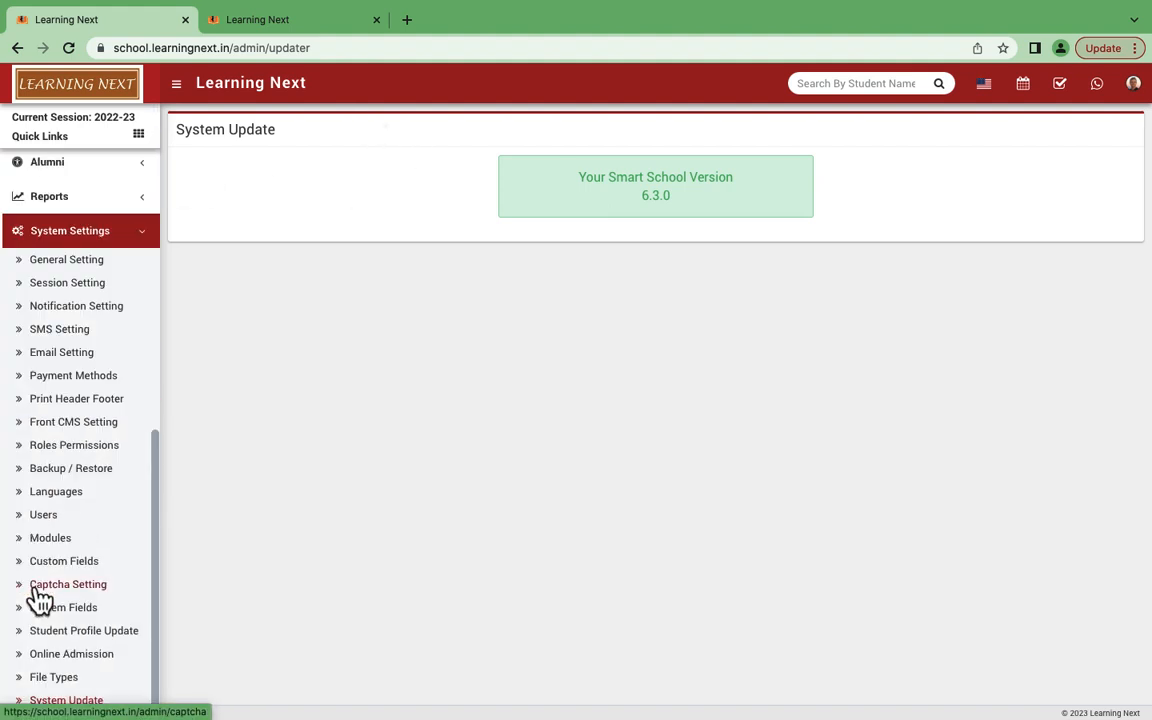
click(145, 237)
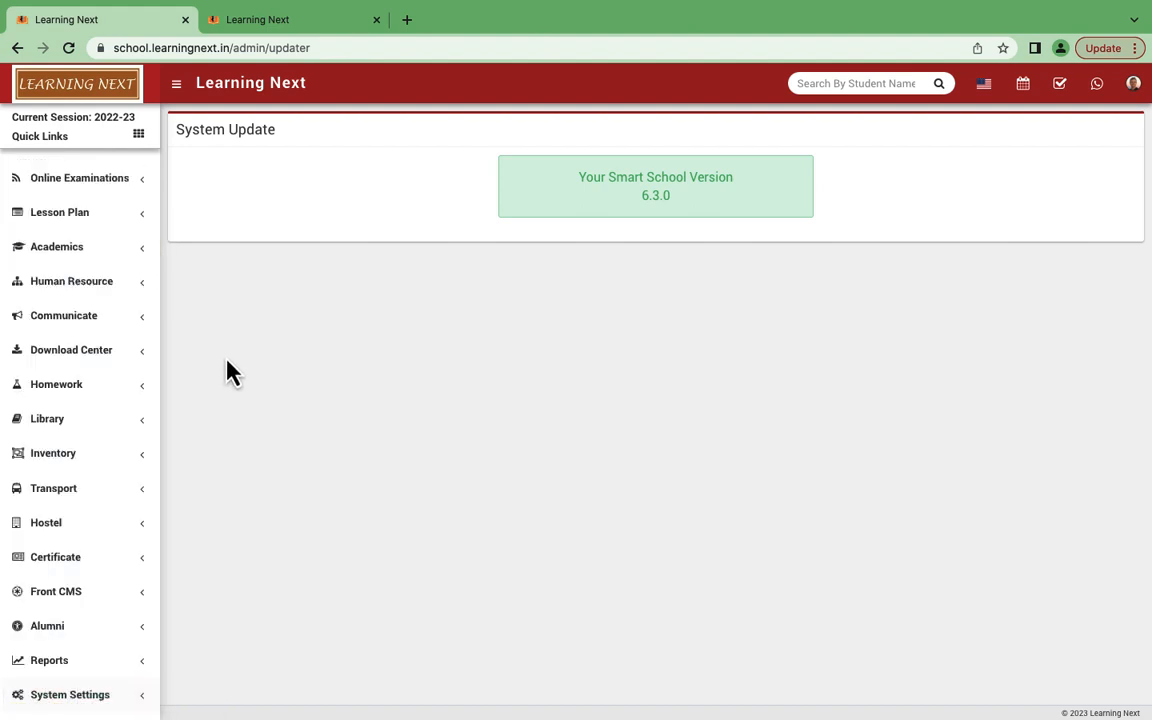